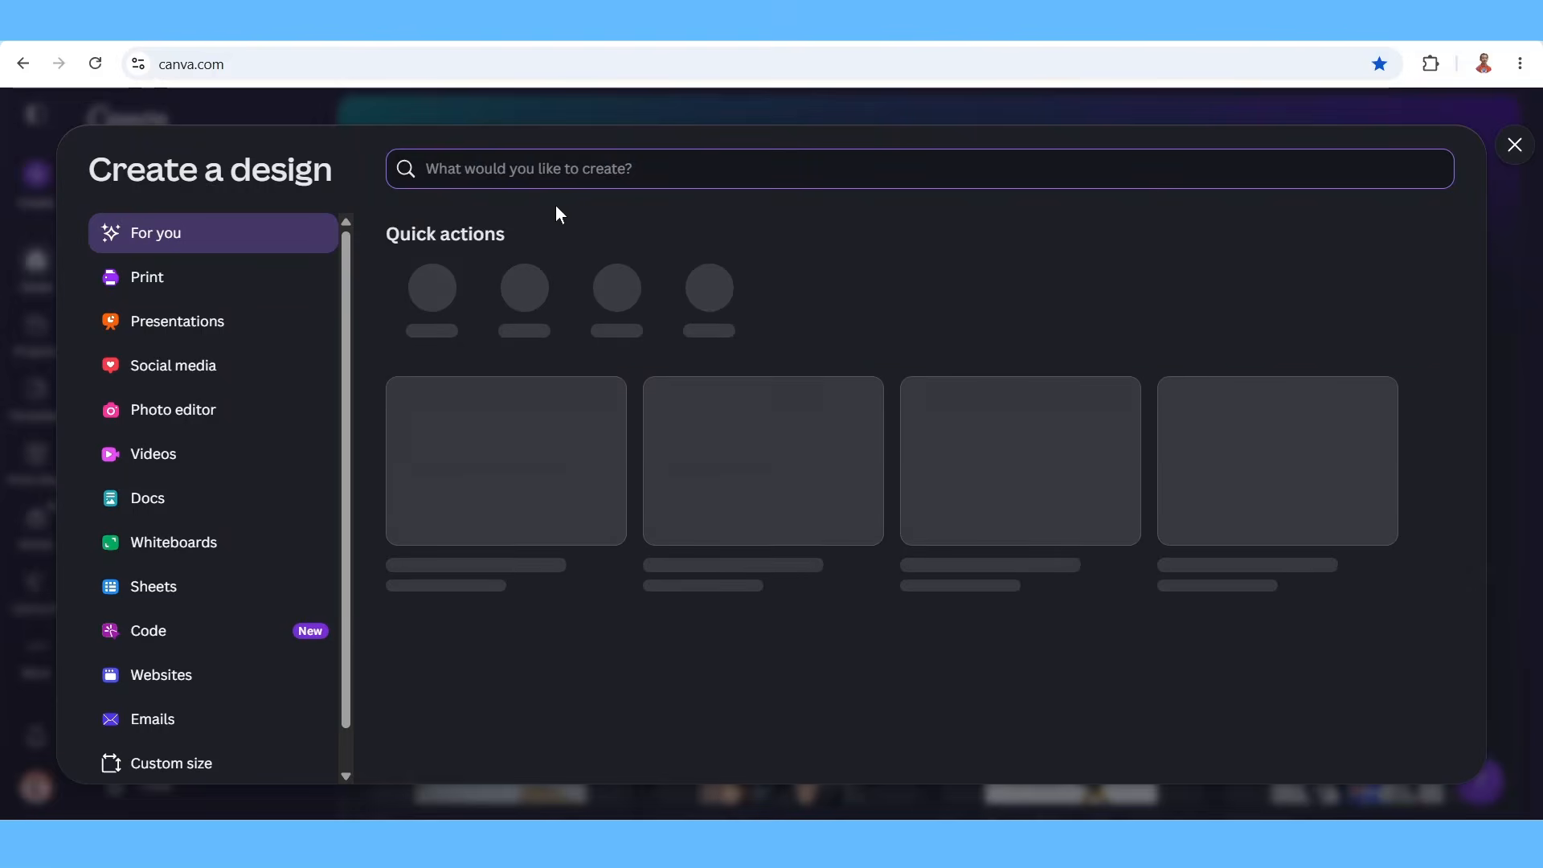
Search designs for 'magazine' and start a blank Magazine Cover (Portrait), 21 × 29.7 cm.
{"action": "type", "text": "ma"}
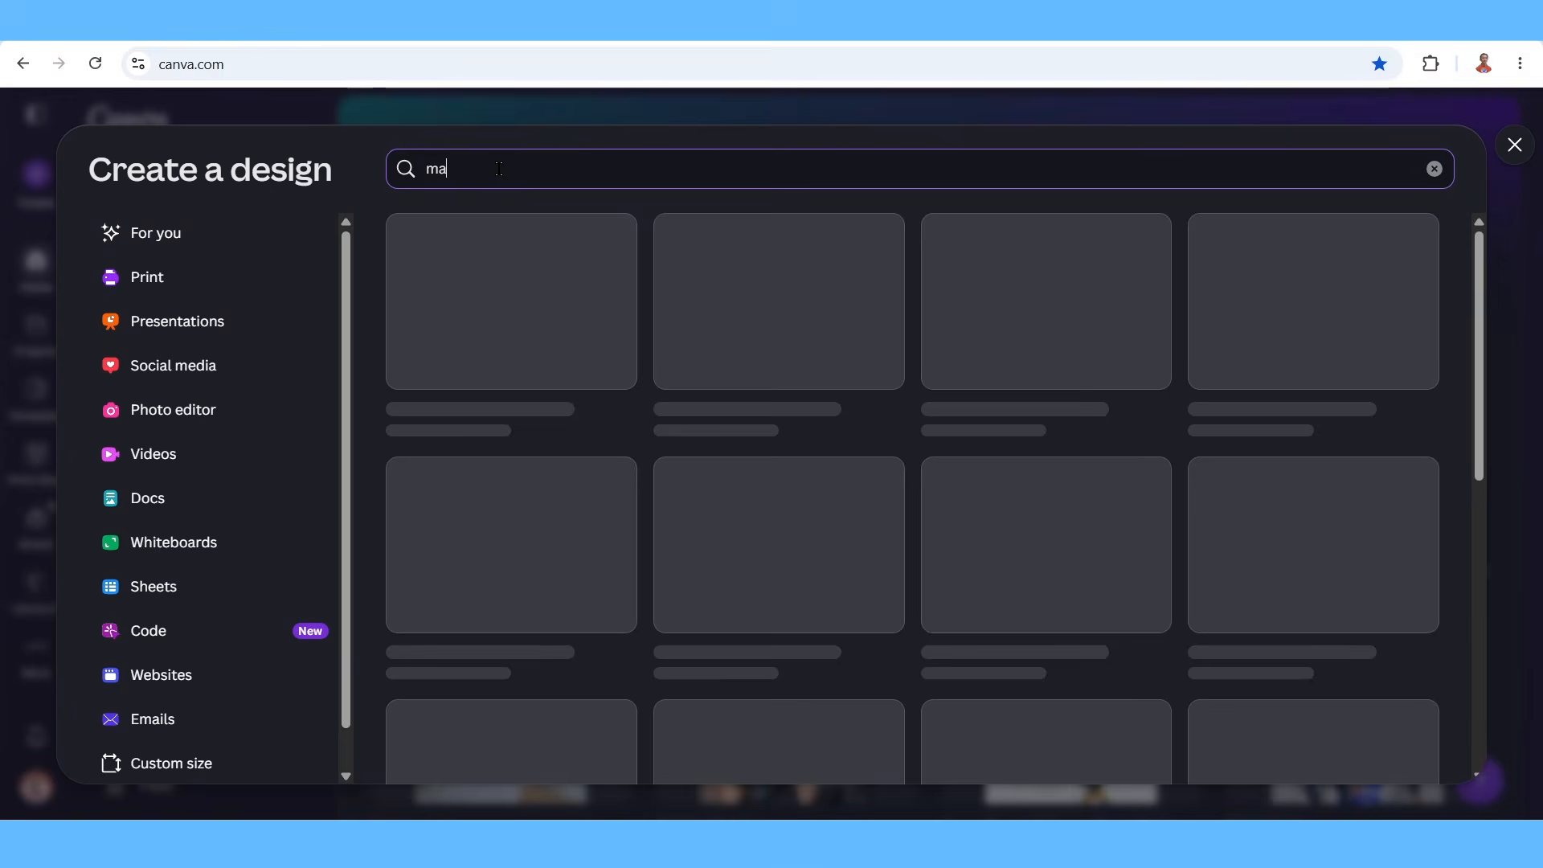
{"action": "type", "text": "gazine"}
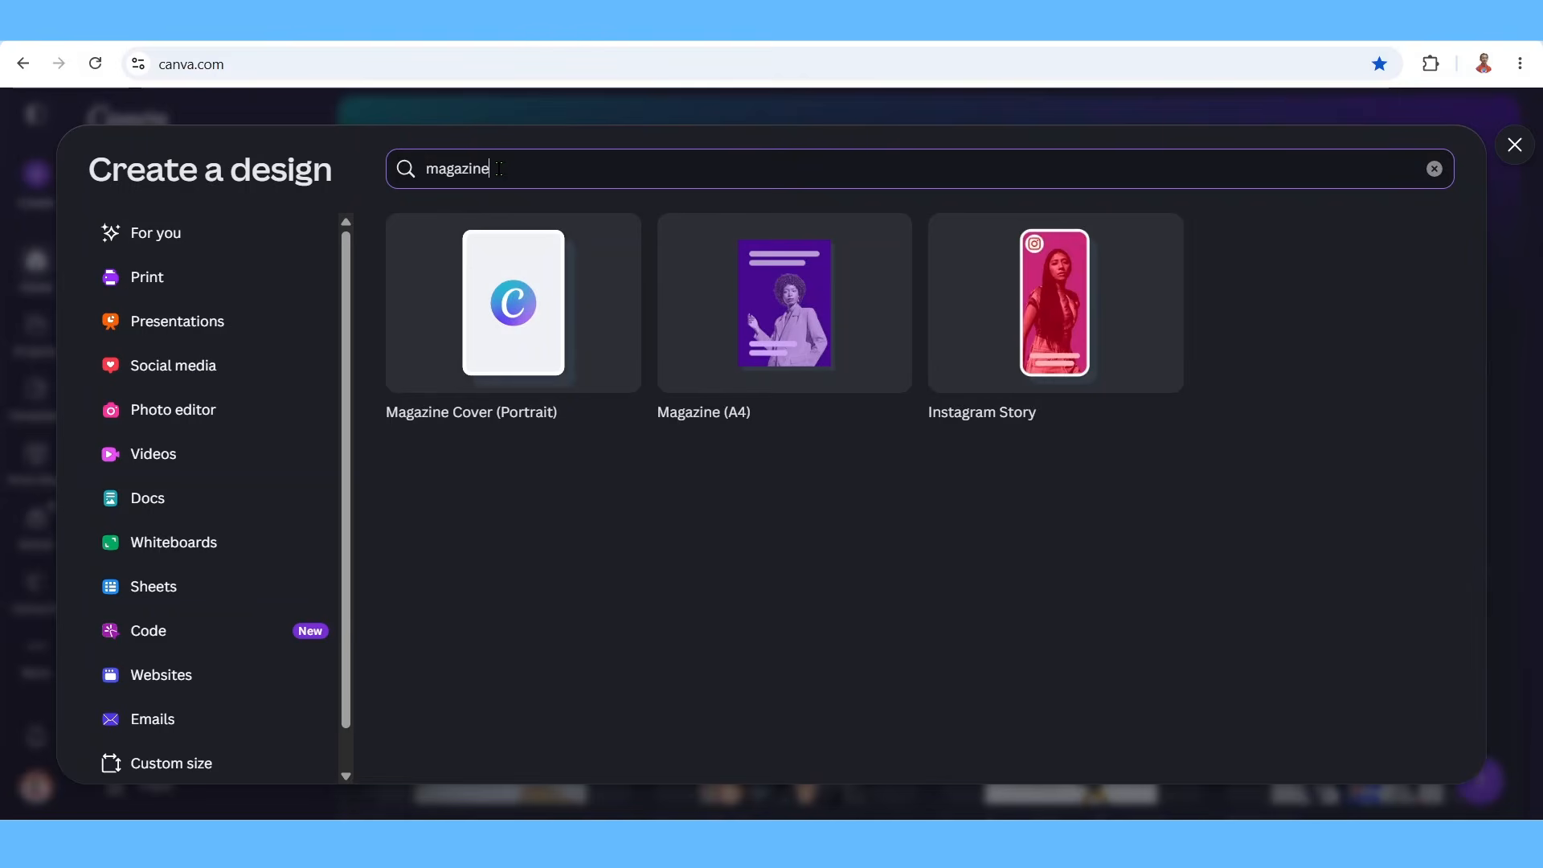
{"action": "left_click", "coordinate": [533, 319]}
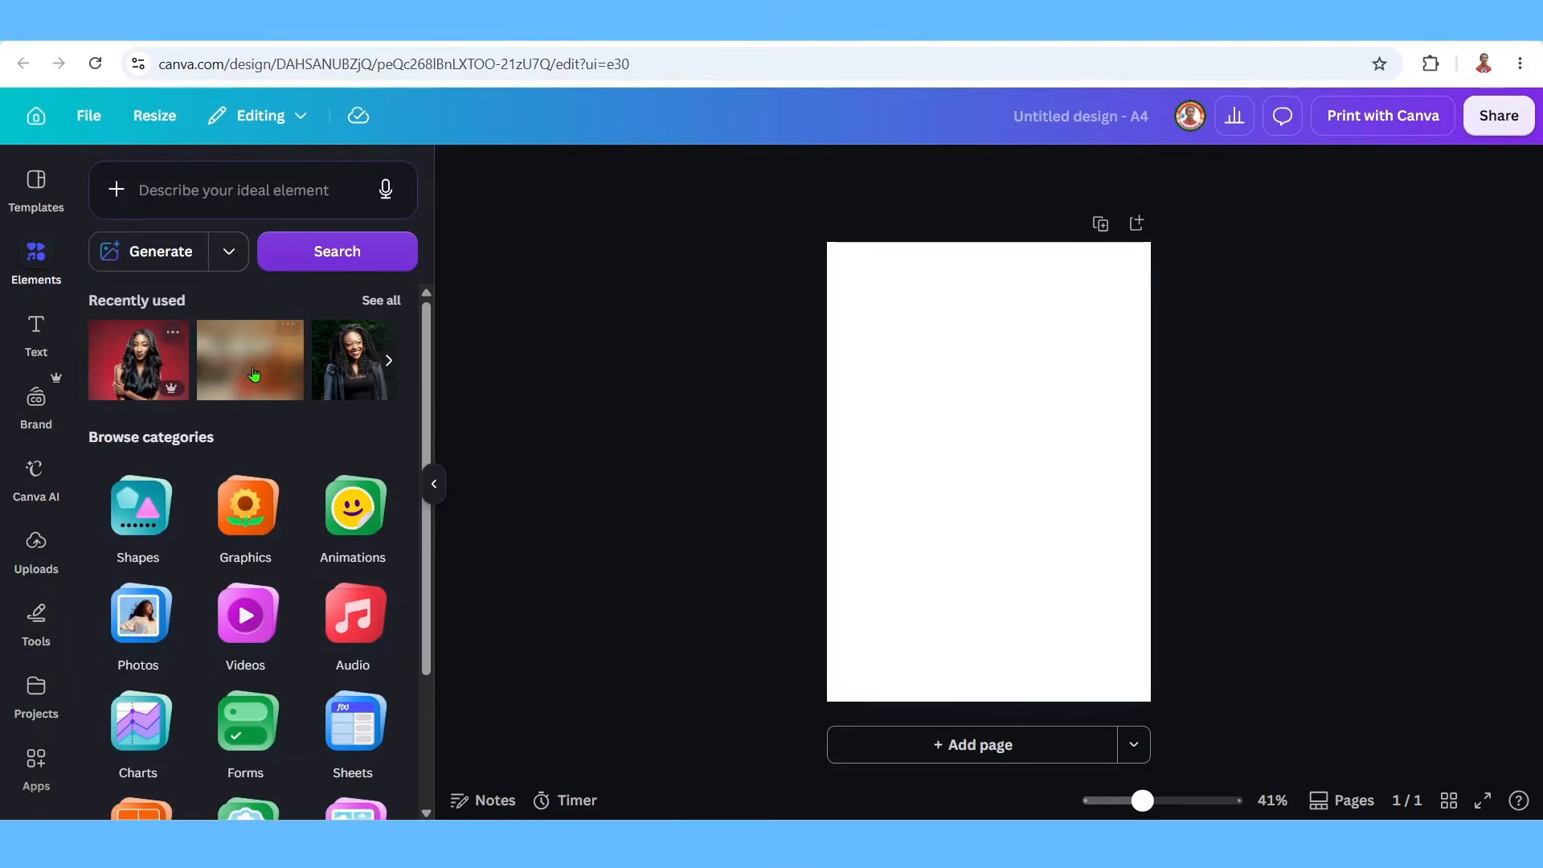
Place the recent woman's portrait, strip its red background with BG Remover, and stretch it over the page.
{"action": "left_click", "coordinate": [254, 374]}
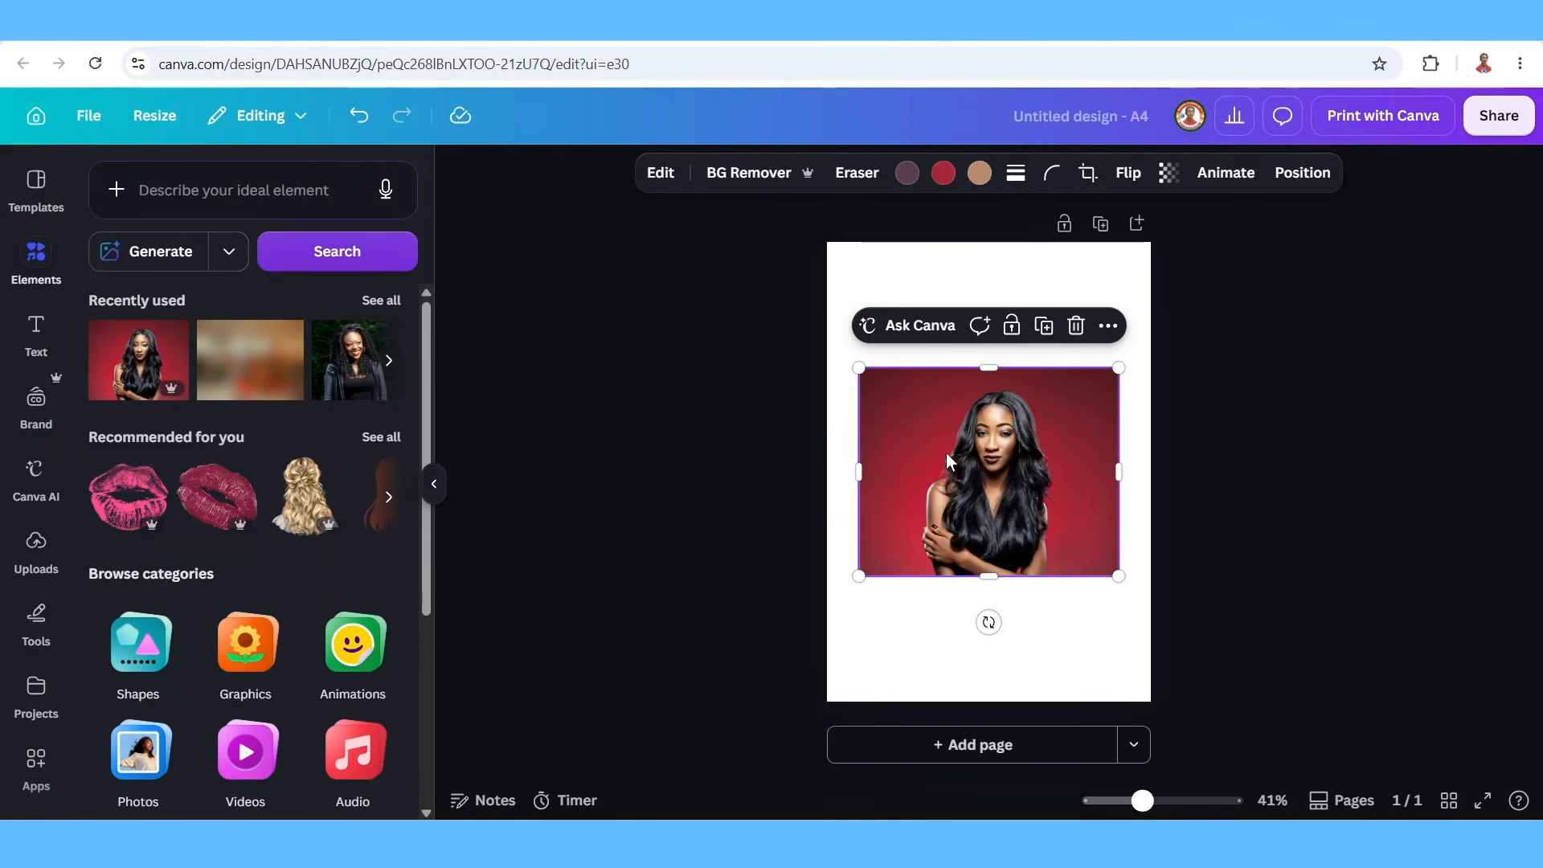
{"action": "left_click", "coordinate": [749, 172]}
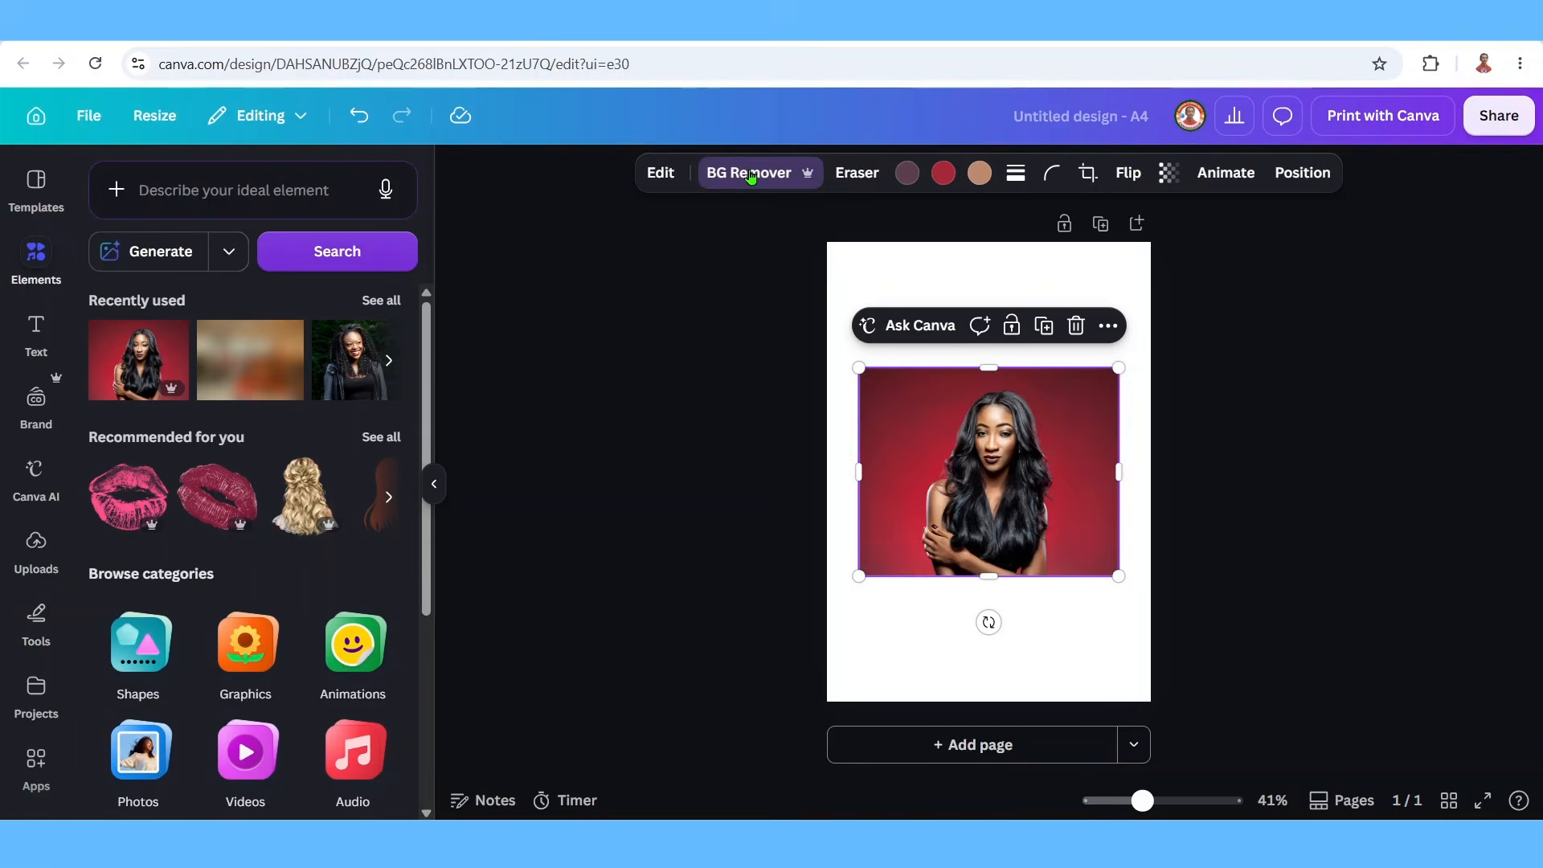
{"action": "left_click_drag", "start_coordinate": [859, 473], "coordinate": [915, 482]}
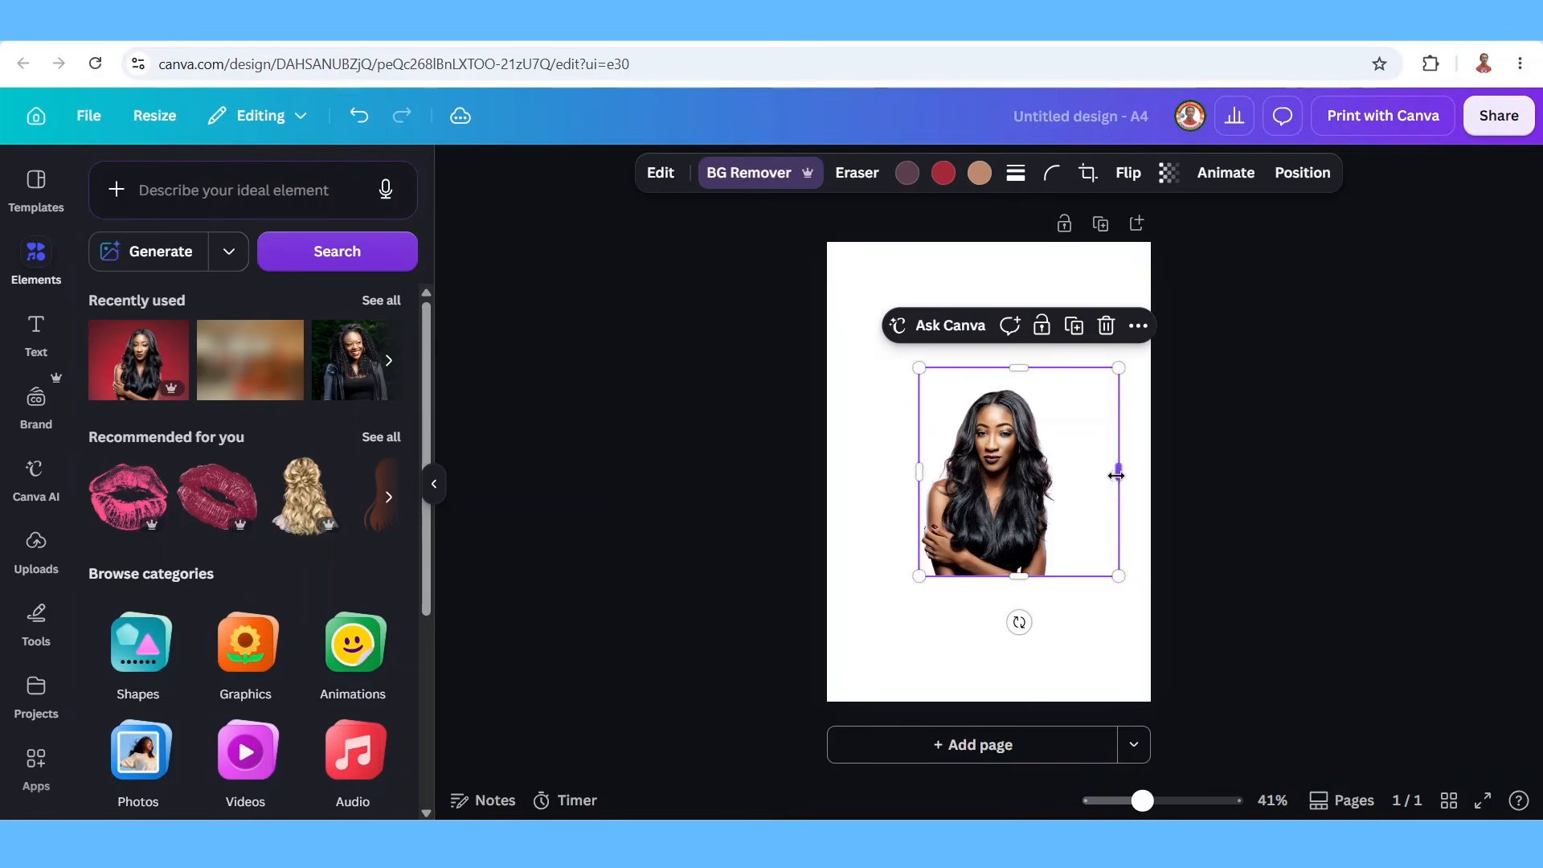
{"action": "left_click_drag", "start_coordinate": [1118, 472], "coordinate": [1066, 472]}
{"action": "left_click_drag", "start_coordinate": [1000, 571], "coordinate": [1179, 701]}
{"action": "left_click_drag", "start_coordinate": [918, 368], "coordinate": [830, 216]}
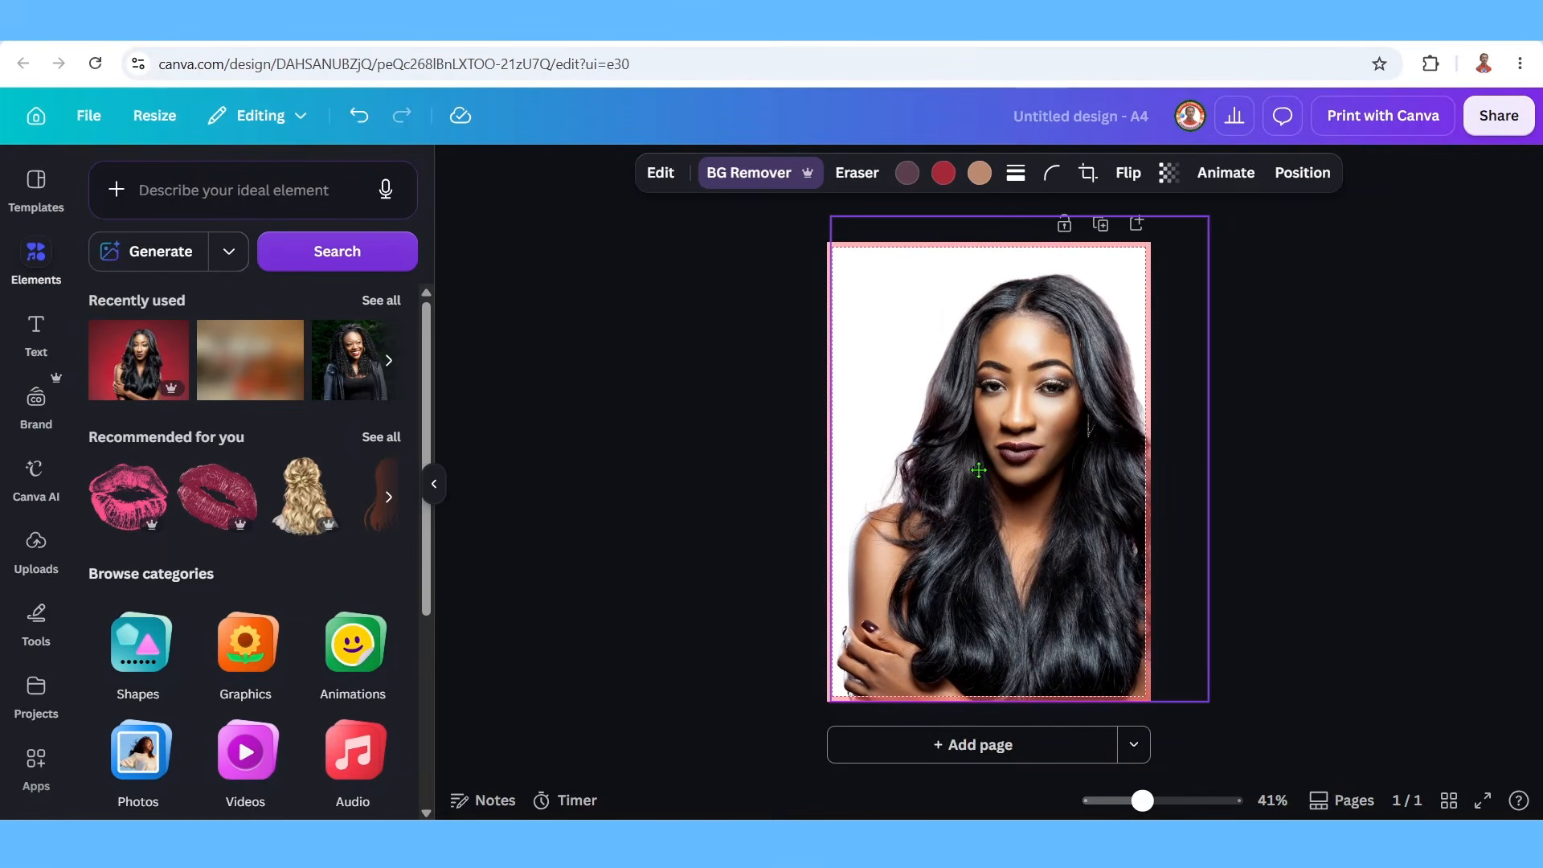
Set the page background colour to a custom brown shade.
{"action": "left_click", "coordinate": [827, 306]}
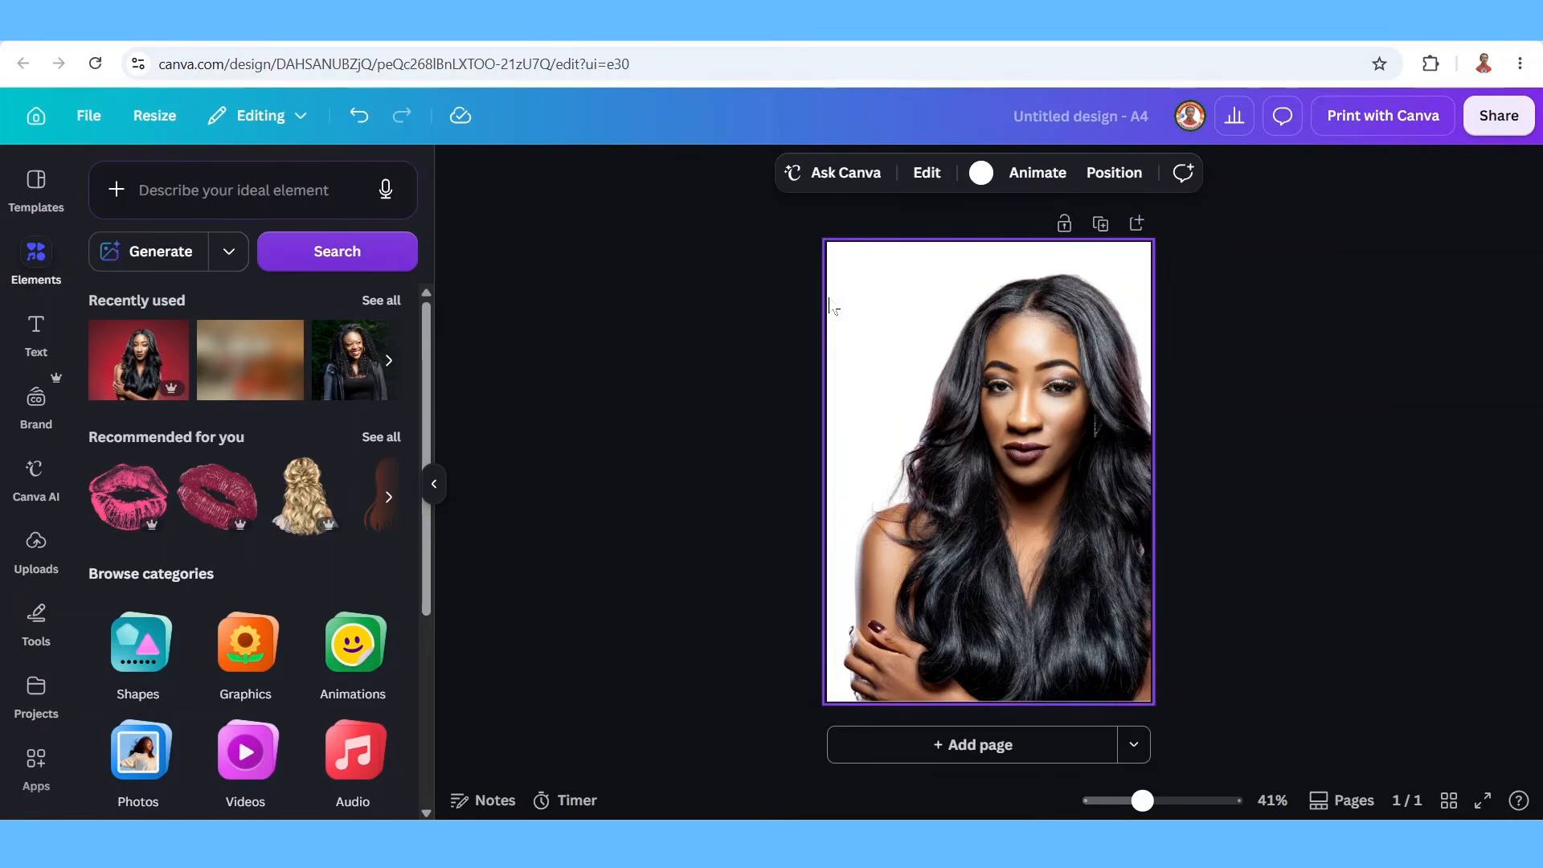
{"action": "left_click", "coordinate": [981, 172]}
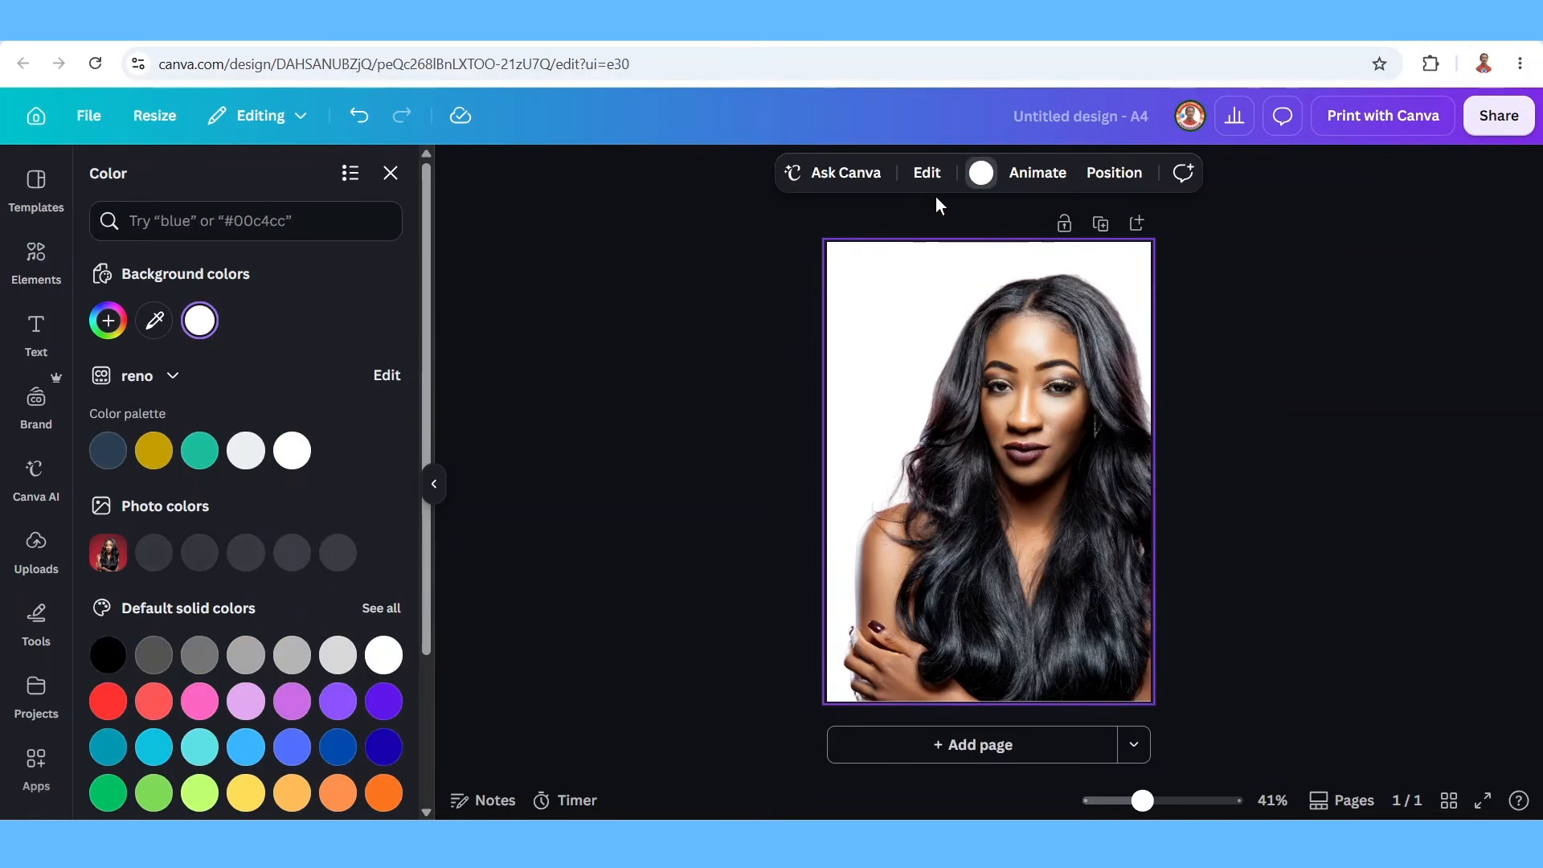
{"action": "left_click", "coordinate": [108, 322]}
{"action": "left_click", "coordinate": [134, 539]}
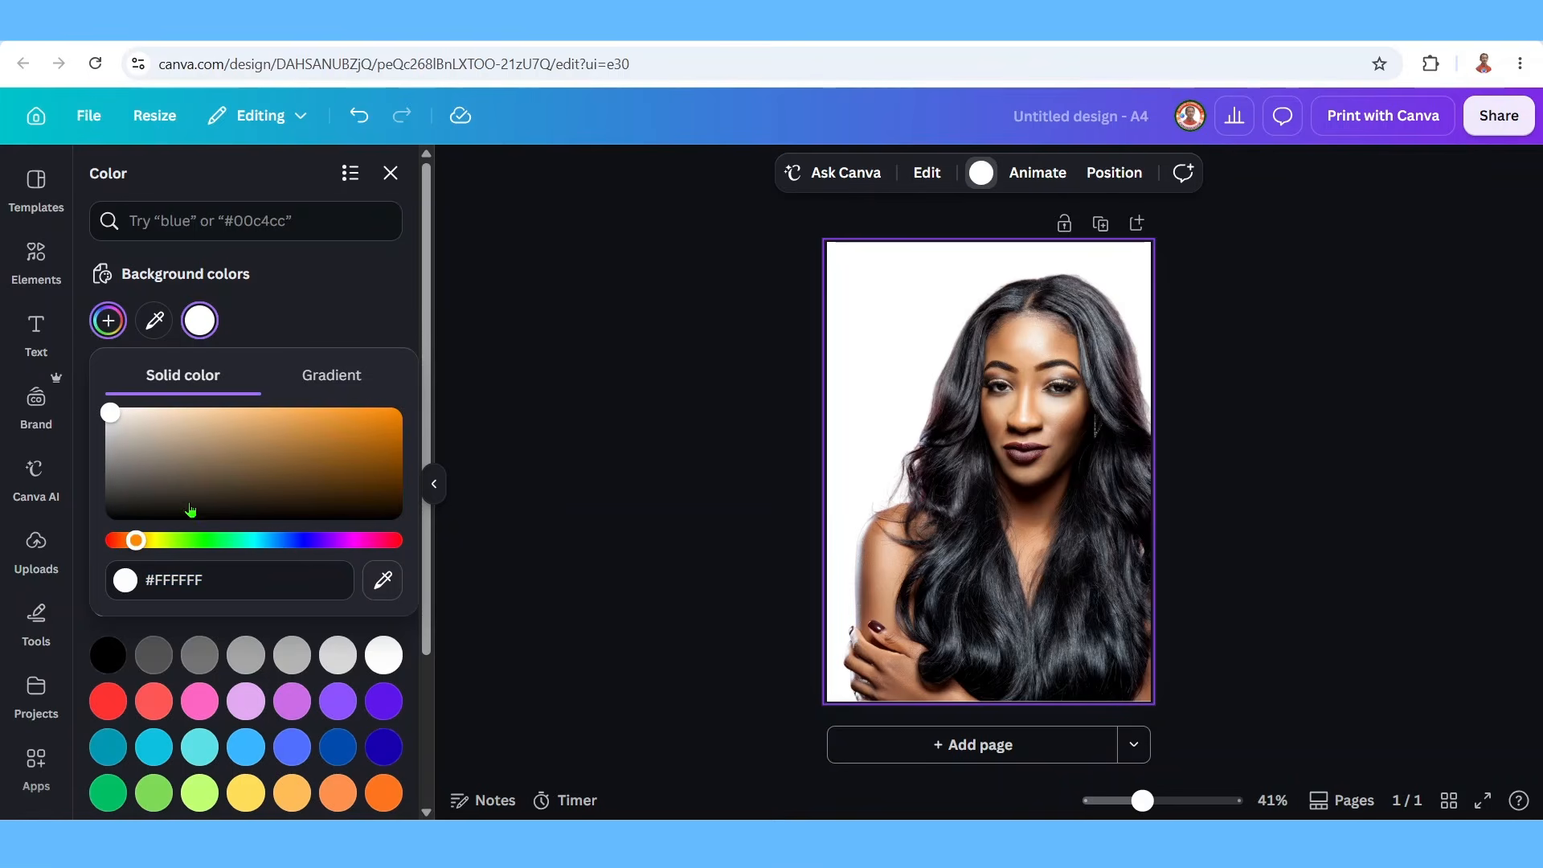
{"action": "mouse_move", "coordinate": [239, 473]}
{"action": "left_mouse_down"}
{"action": "mouse_move", "coordinate": [220, 452]}
{"action": "mouse_move", "coordinate": [219, 471]}
{"action": "left_mouse_up"}
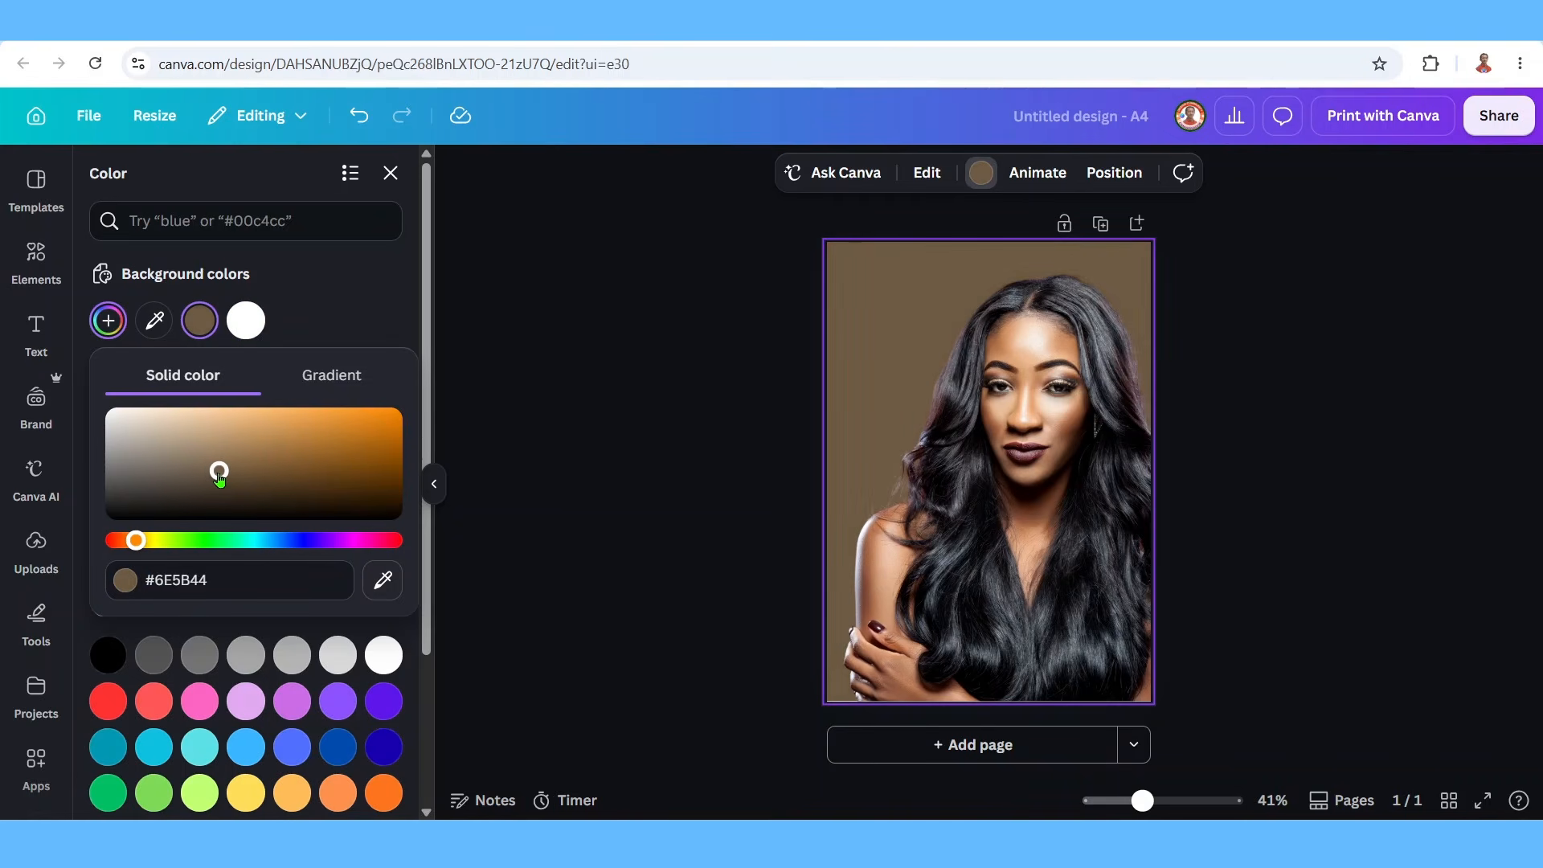
{"action": "key", "text": "Escape"}
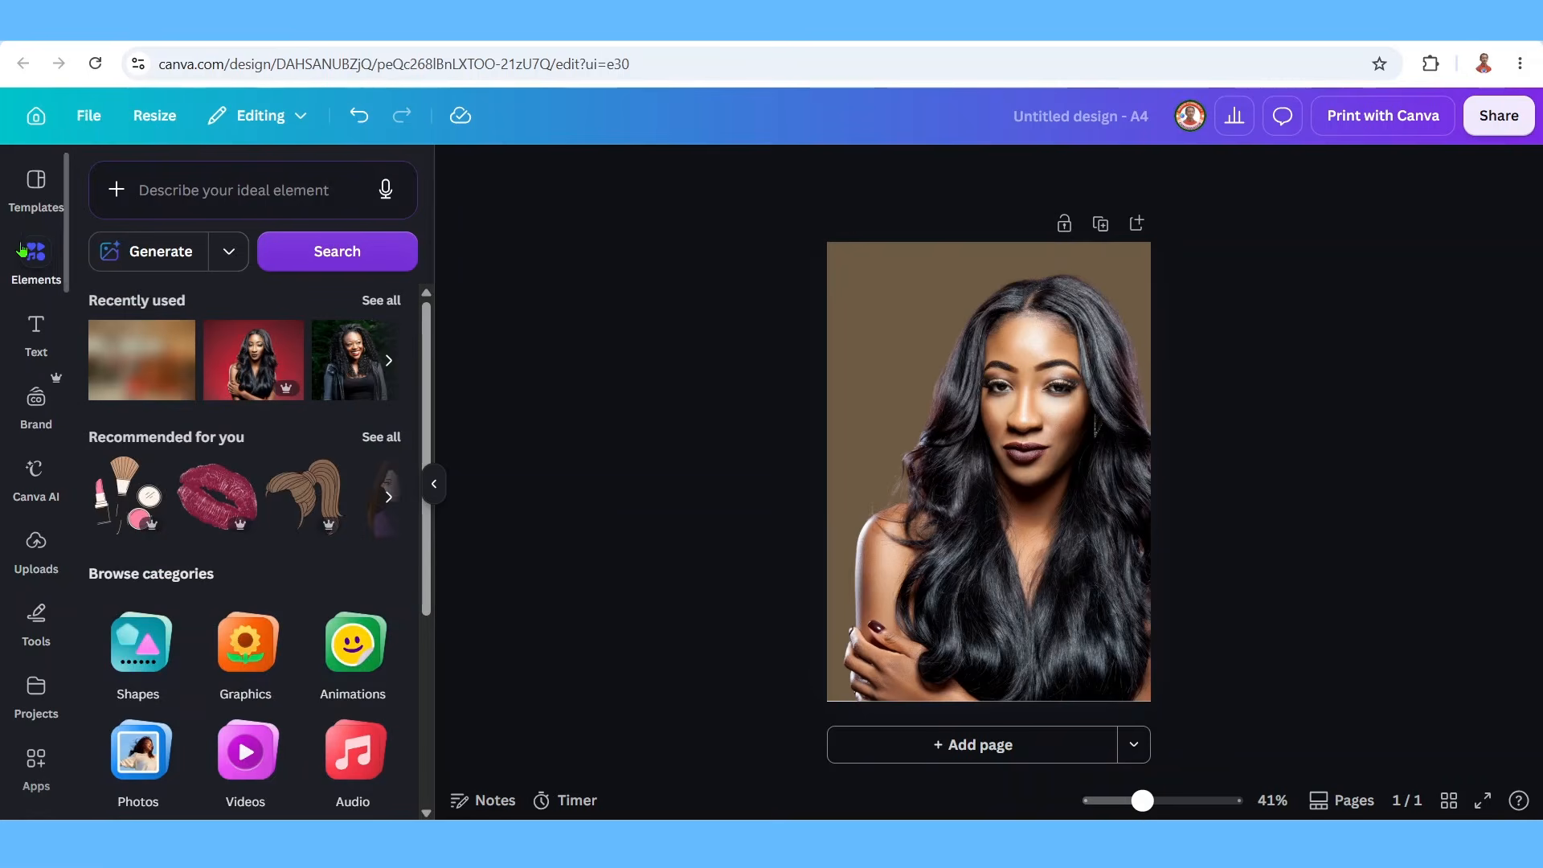
Add the blurred bokeh photo from recent images and make it the page background.
{"action": "left_click", "coordinate": [376, 302]}
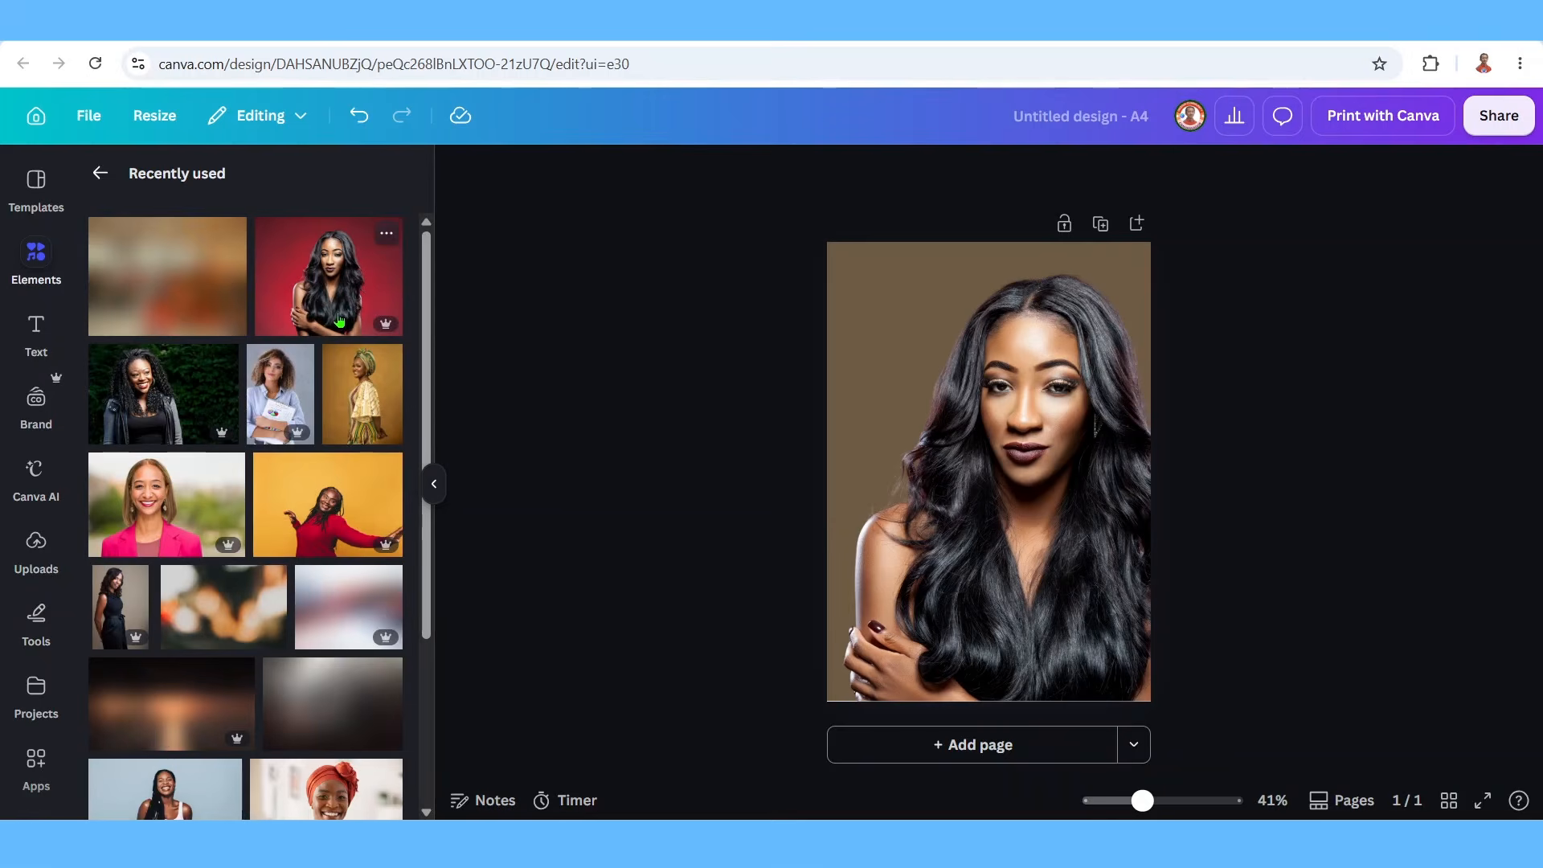
{"action": "left_click", "coordinate": [271, 584]}
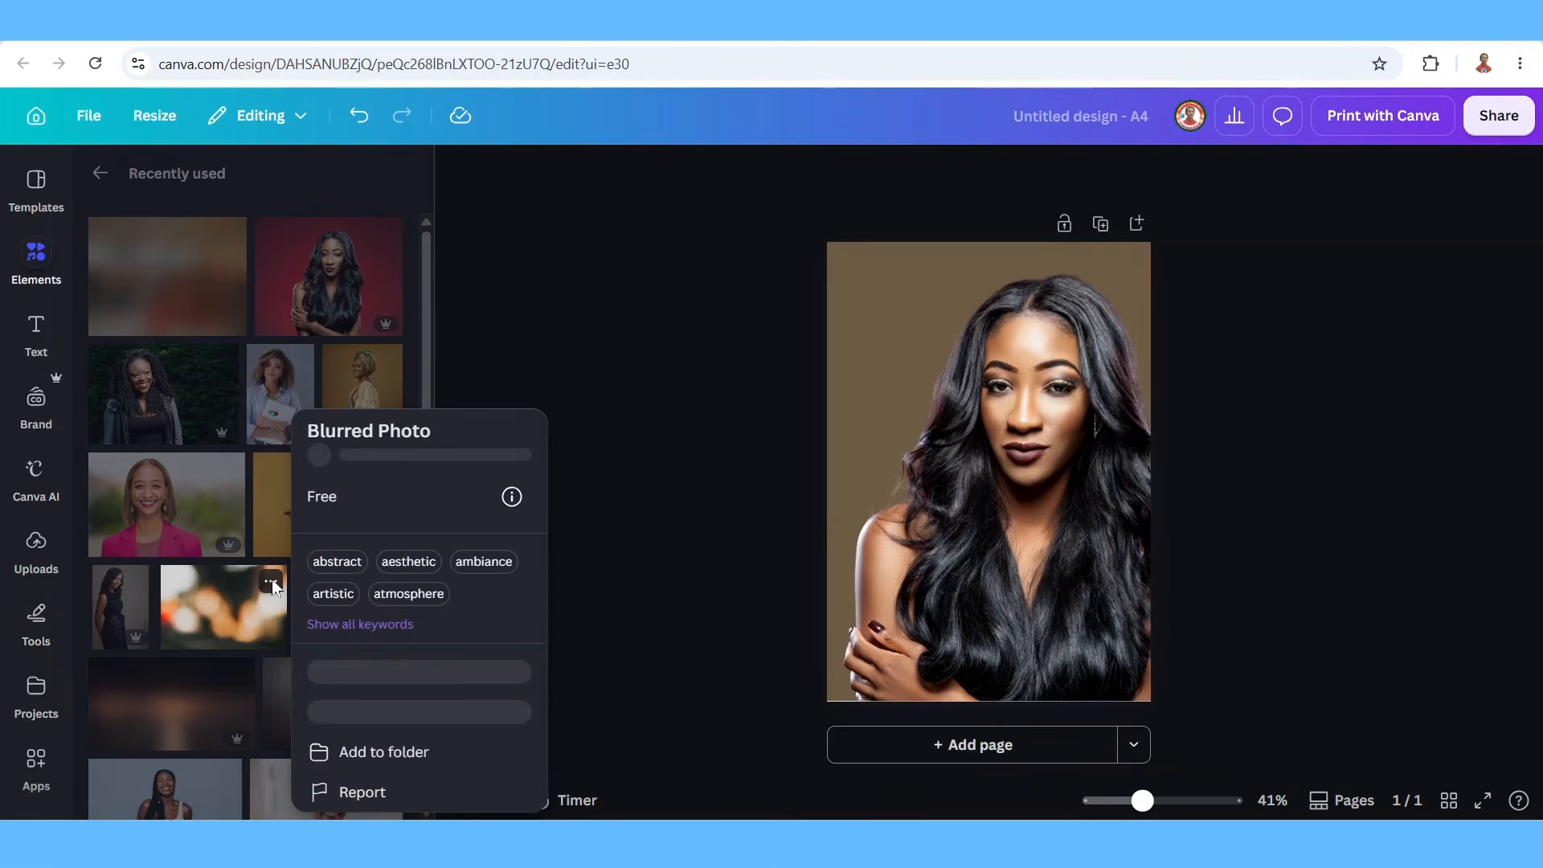
{"action": "left_click", "coordinate": [233, 611]}
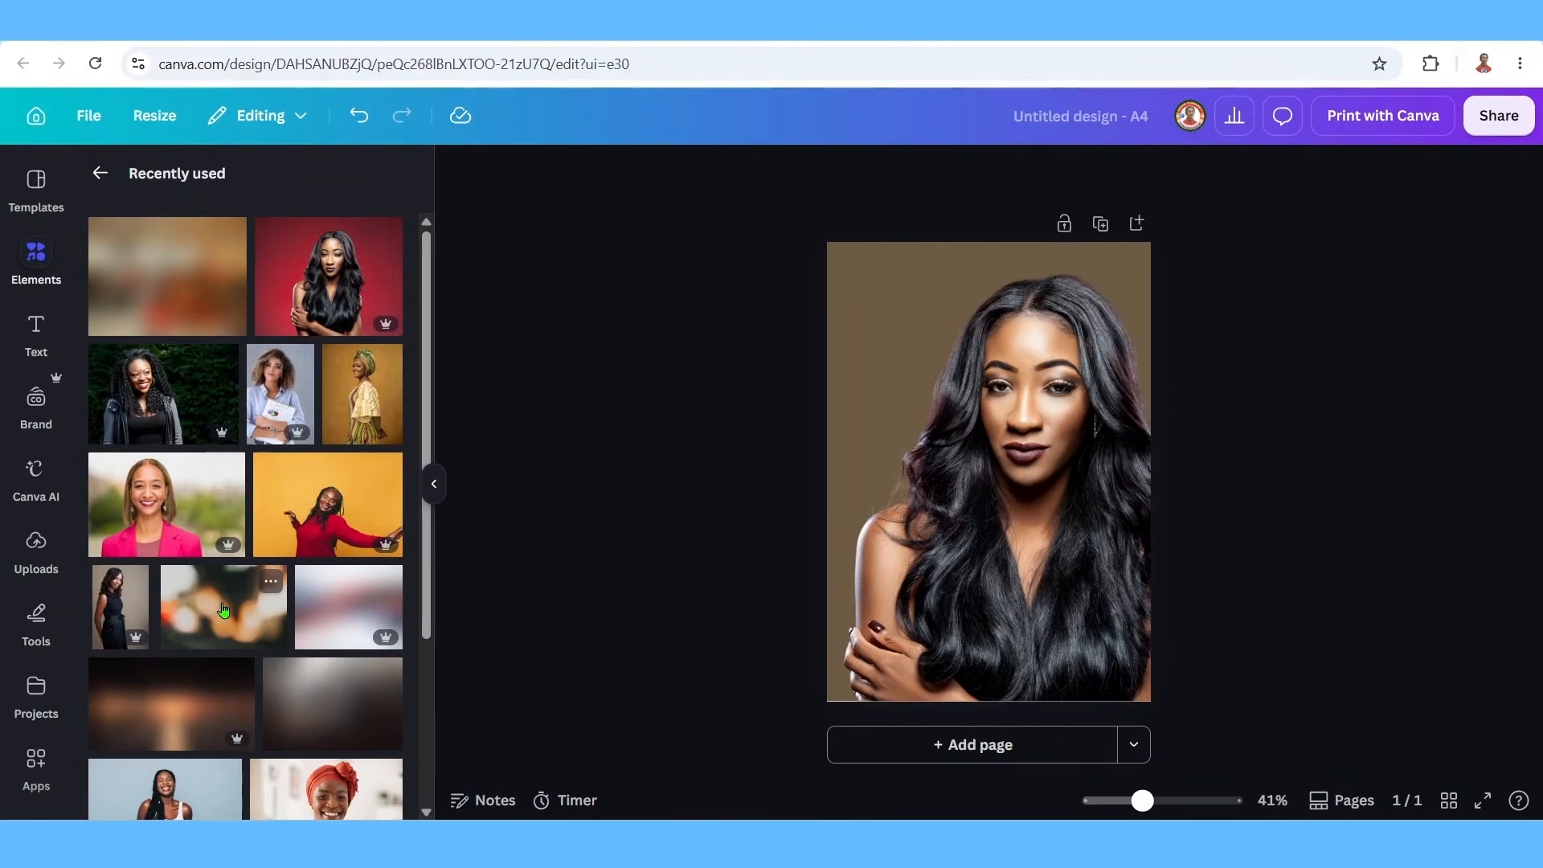
{"action": "left_click", "coordinate": [223, 610]}
{"action": "right_click", "coordinate": [958, 442]}
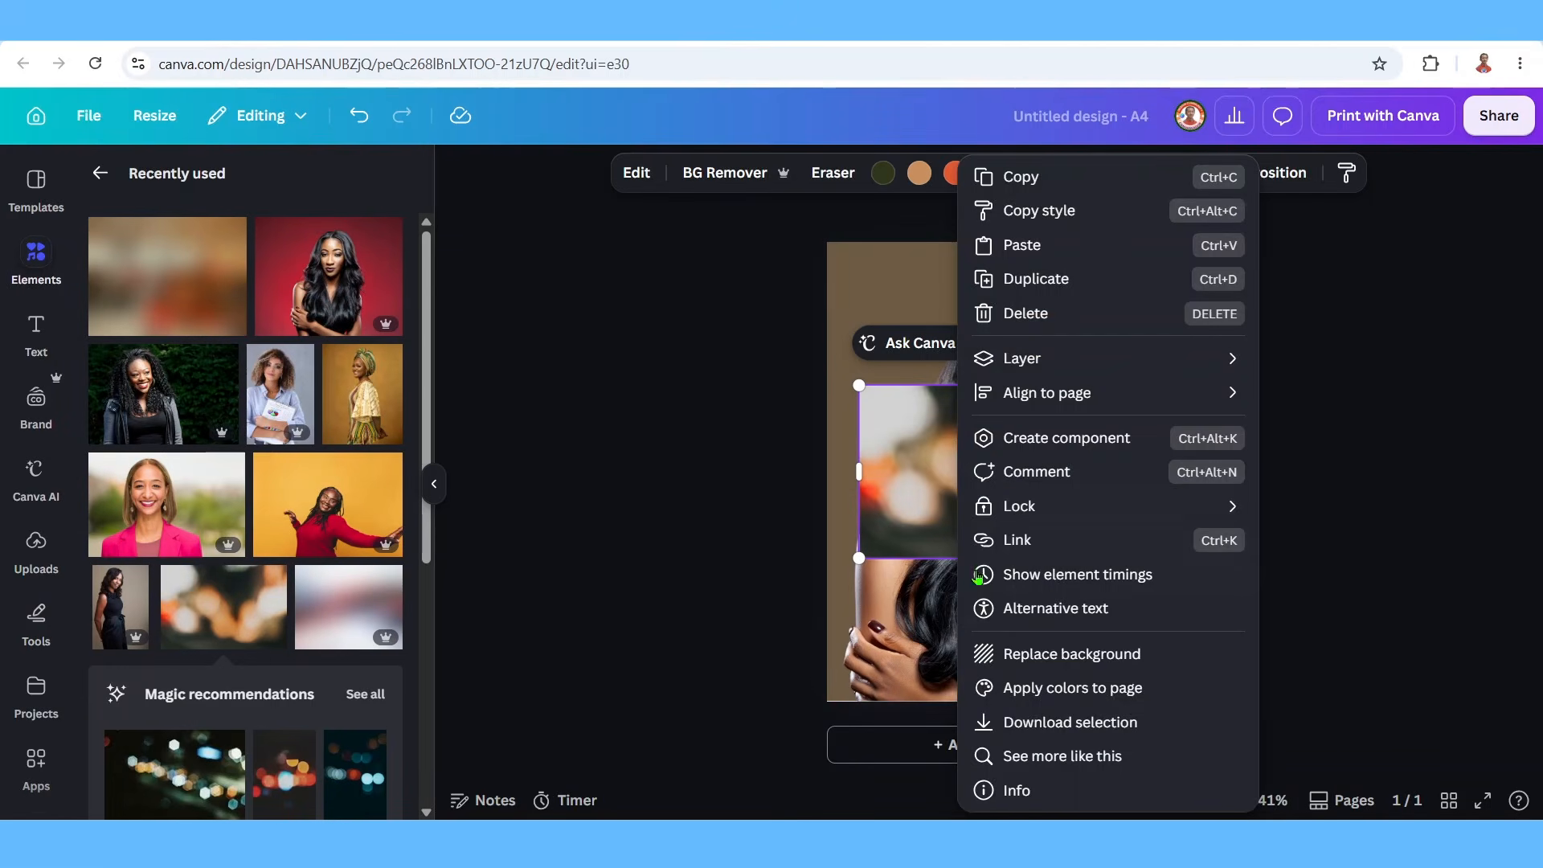
{"action": "left_click", "coordinate": [1057, 653]}
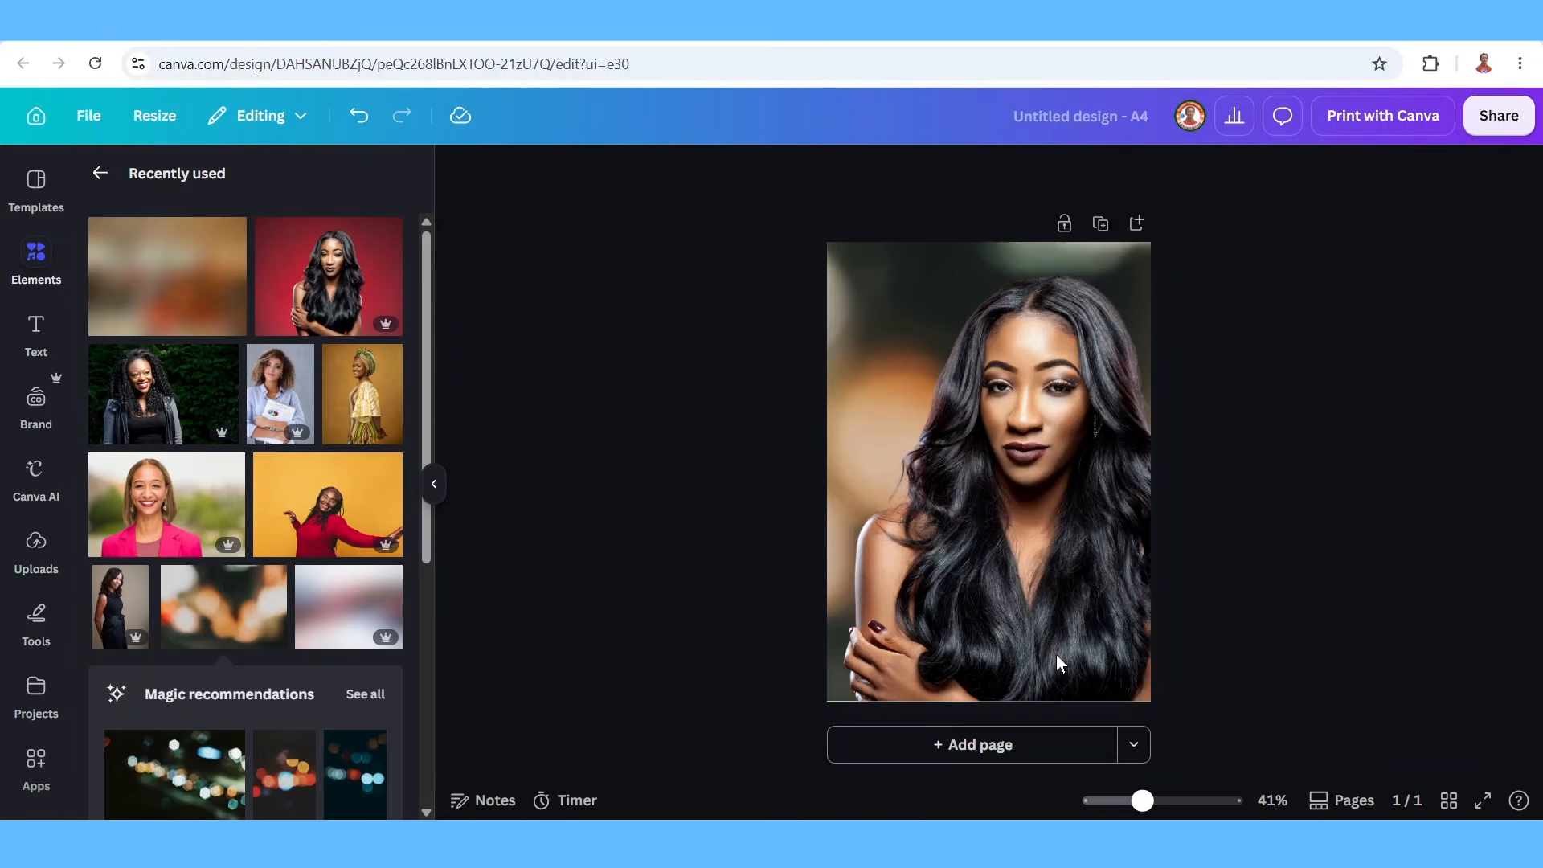
Set the background photo's transparency to 50.
{"action": "left_click", "coordinate": [830, 258]}
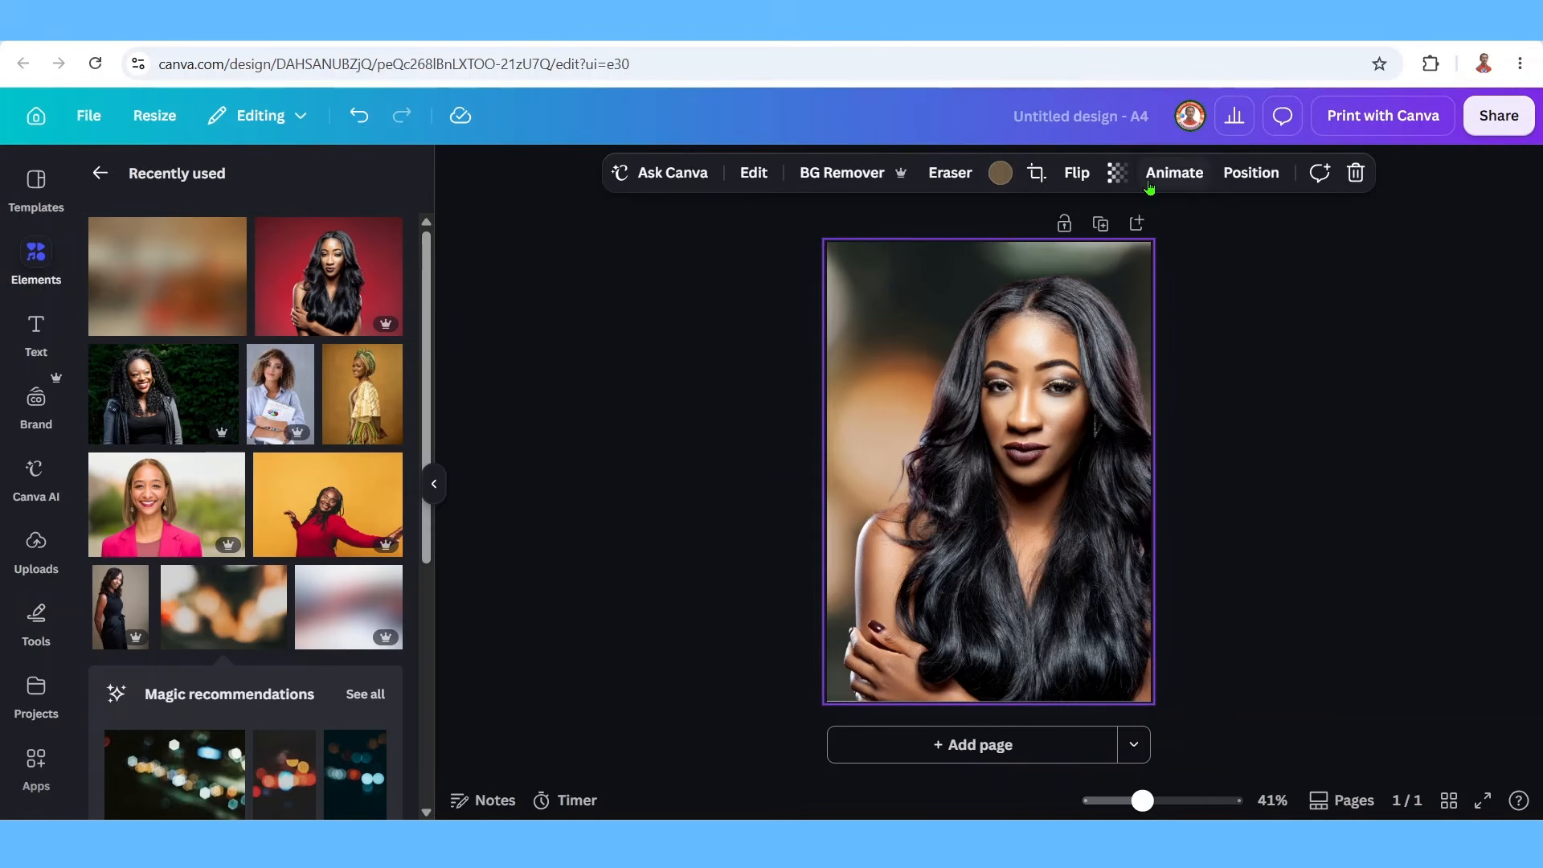
{"action": "left_click", "coordinate": [1116, 177]}
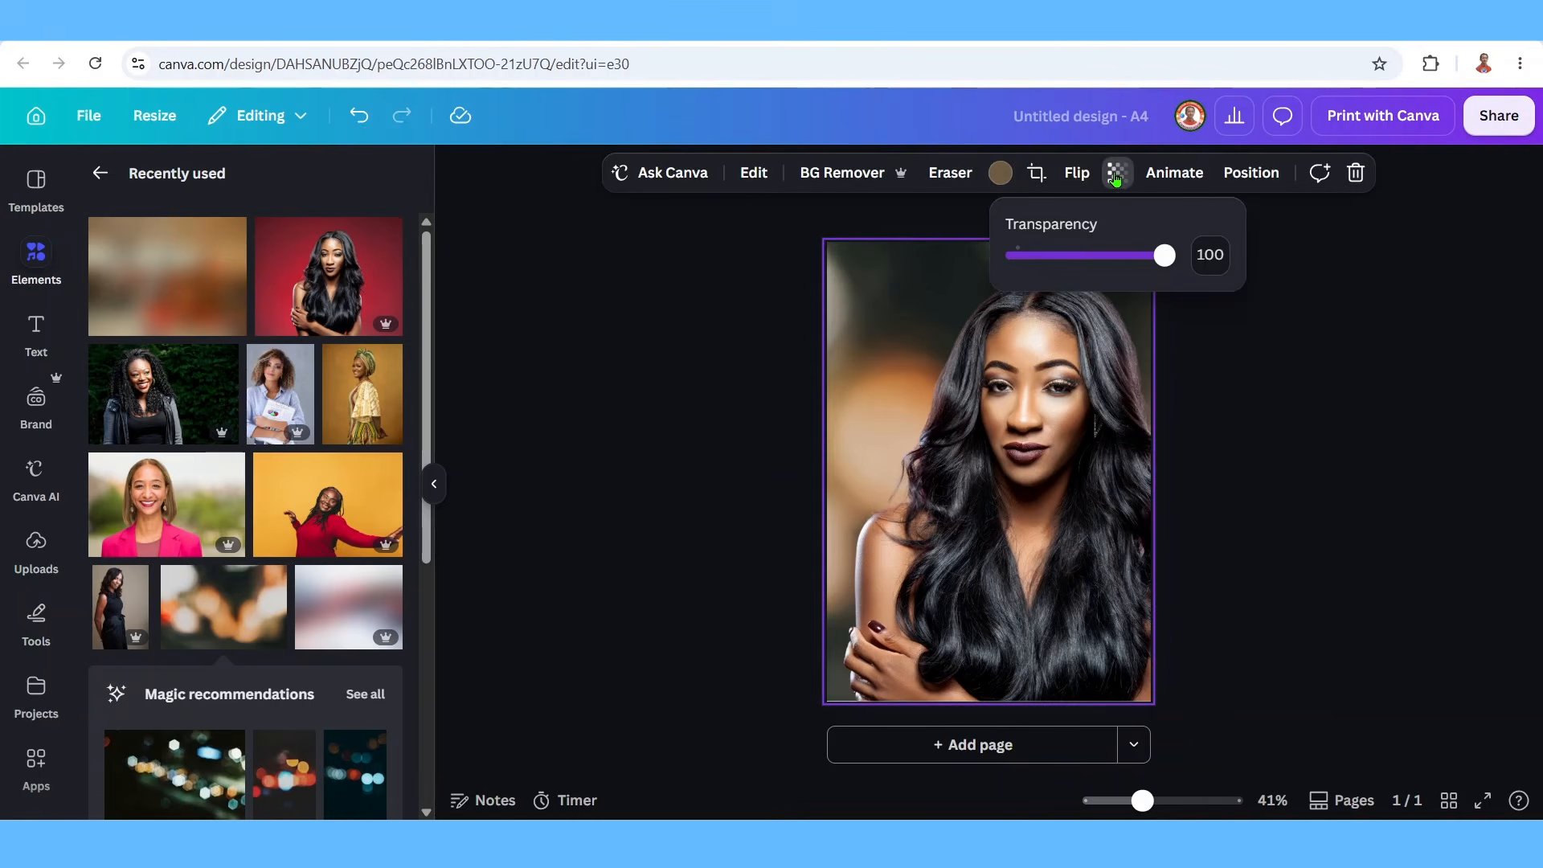
{"action": "left_click", "coordinate": [1199, 255]}
{"action": "type", "text": "50"}
{"action": "key", "text": "Return"}
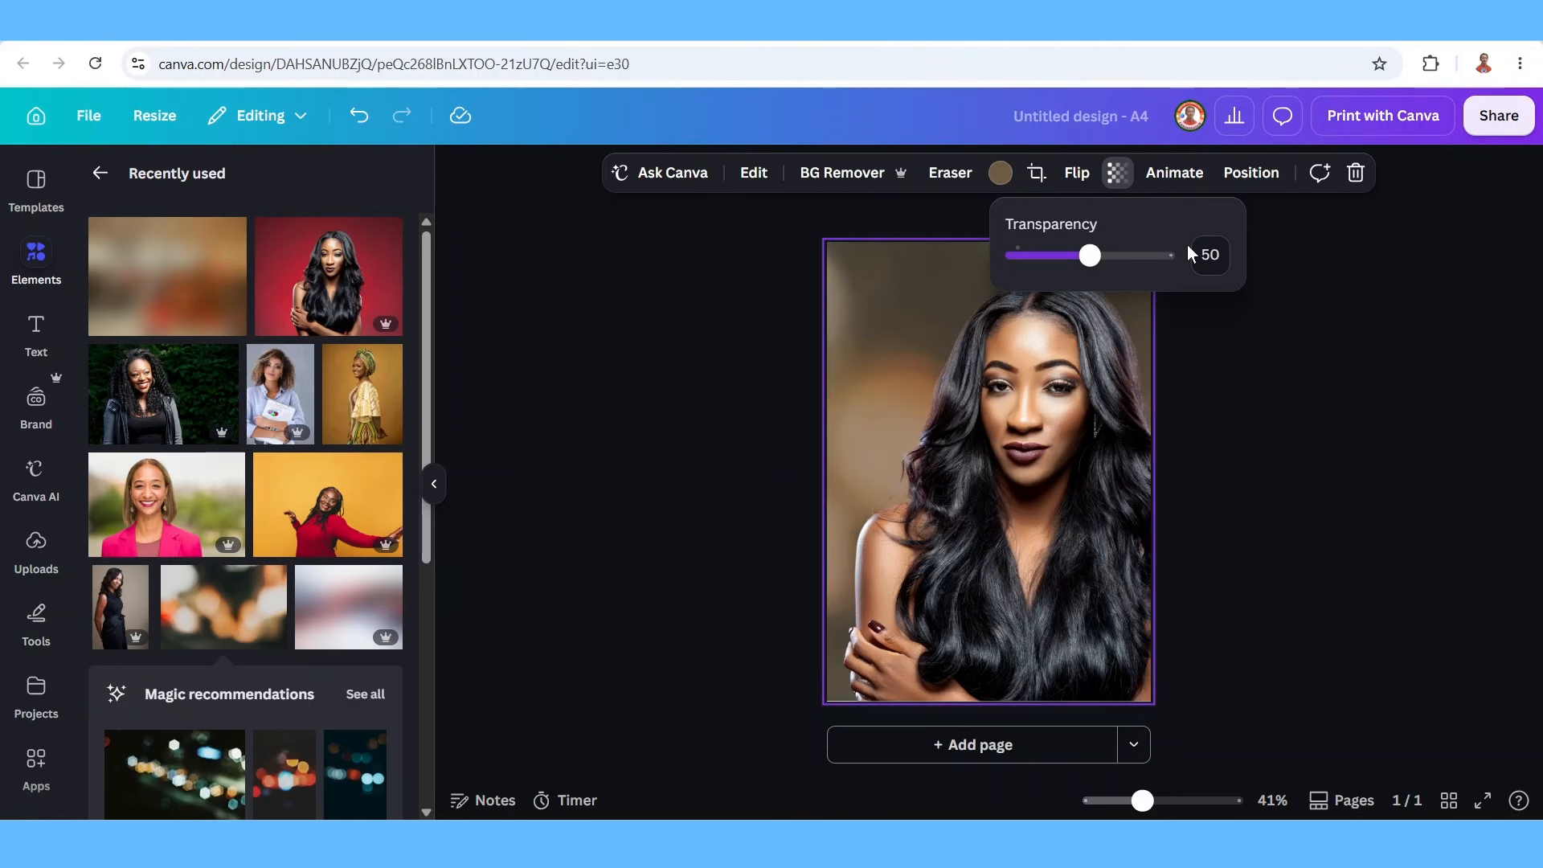
{"action": "left_click", "coordinate": [199, 430]}
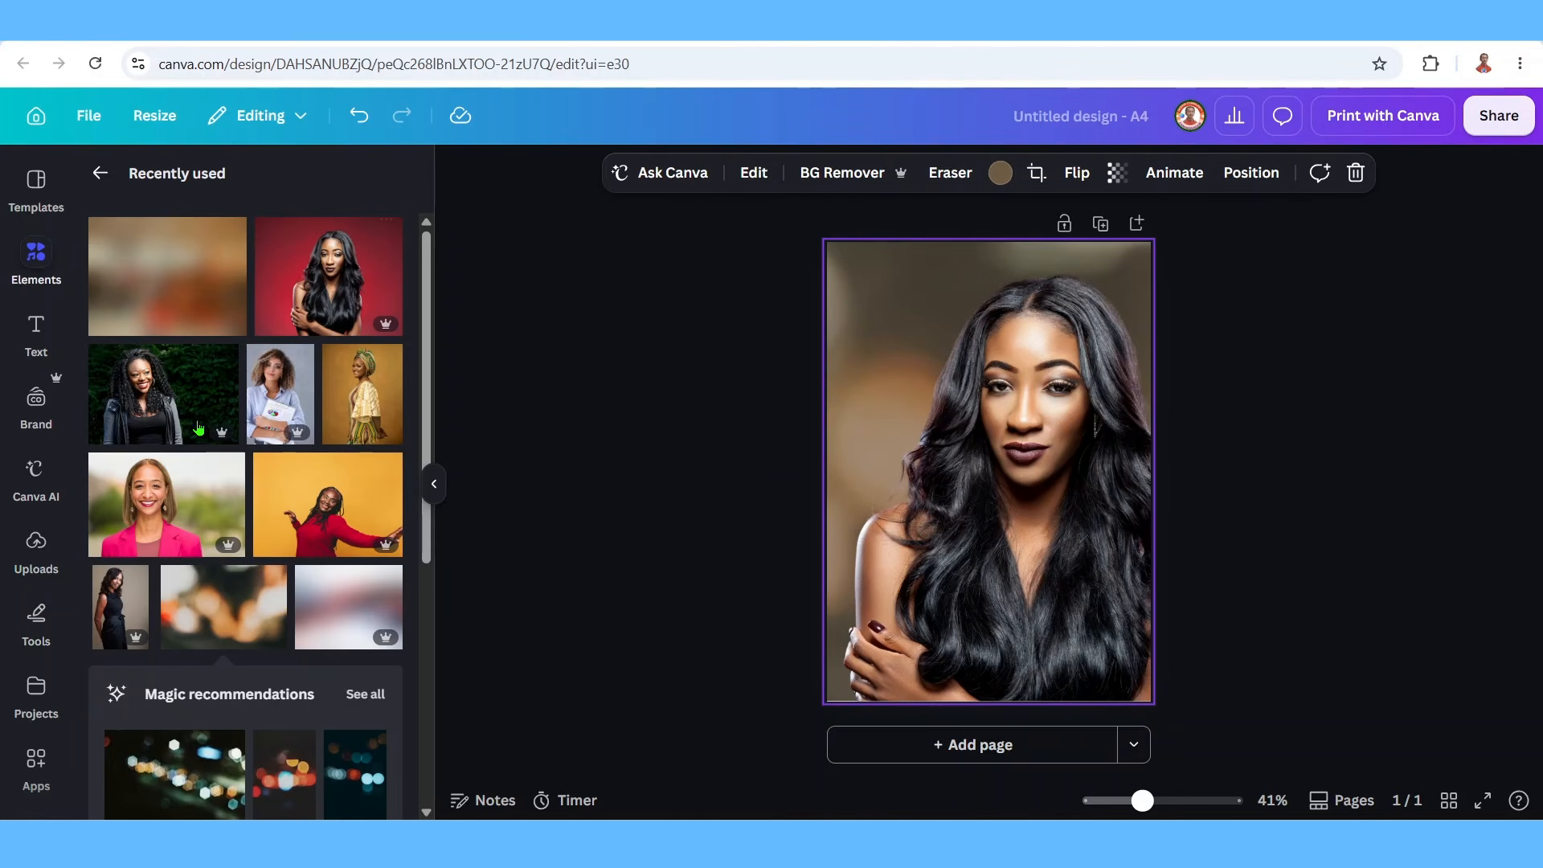
Add a heading text box reading 'BIRTHDAY'.
{"action": "left_click", "coordinate": [35, 329]}
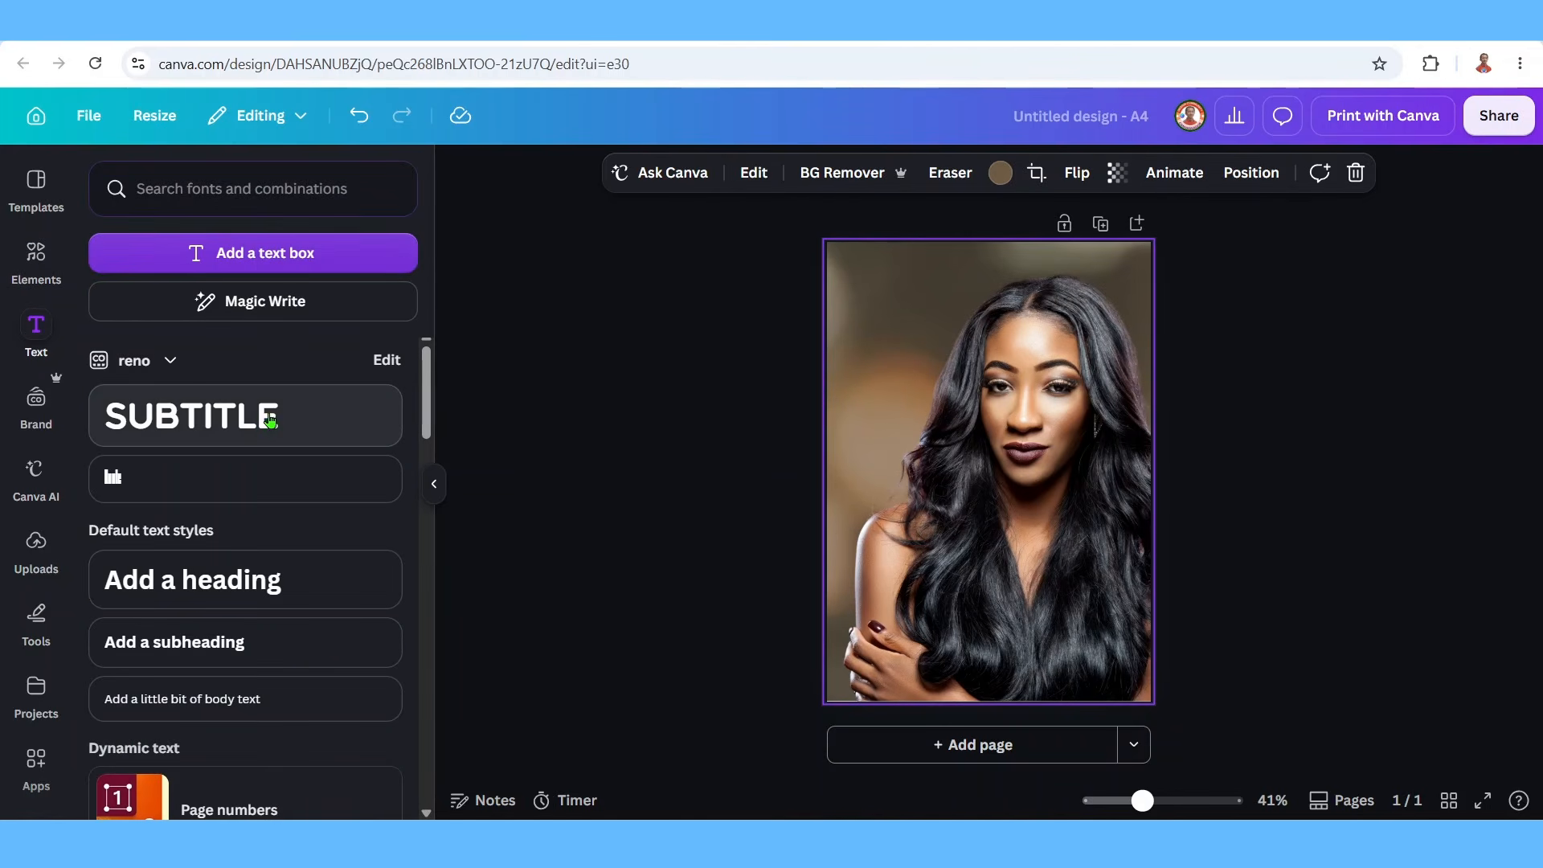
{"action": "left_click", "coordinate": [262, 581]}
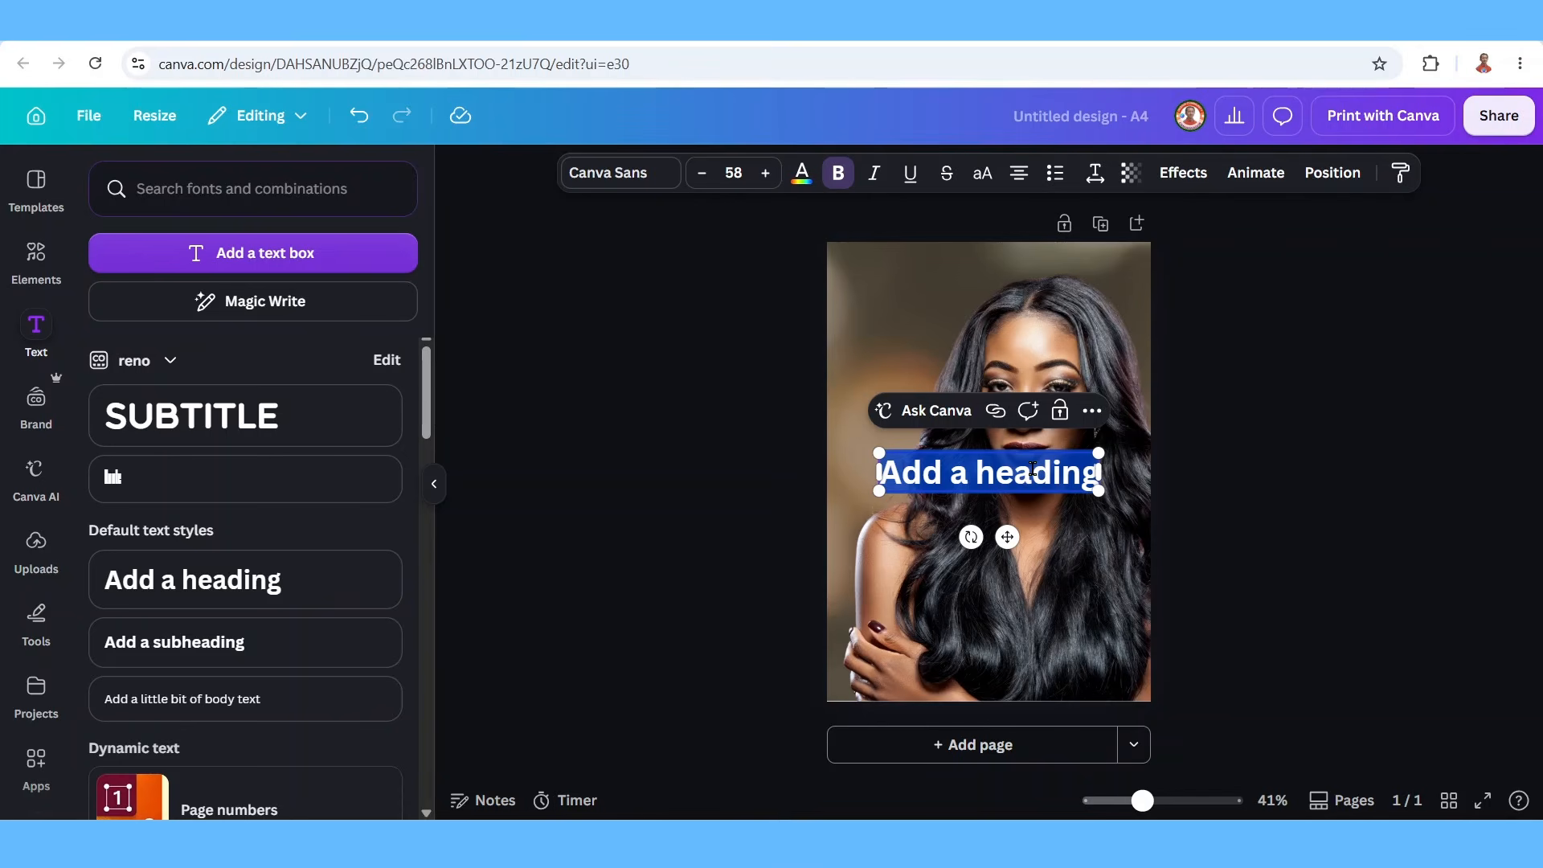
{"action": "type", "text": "BIRTHDAY"}
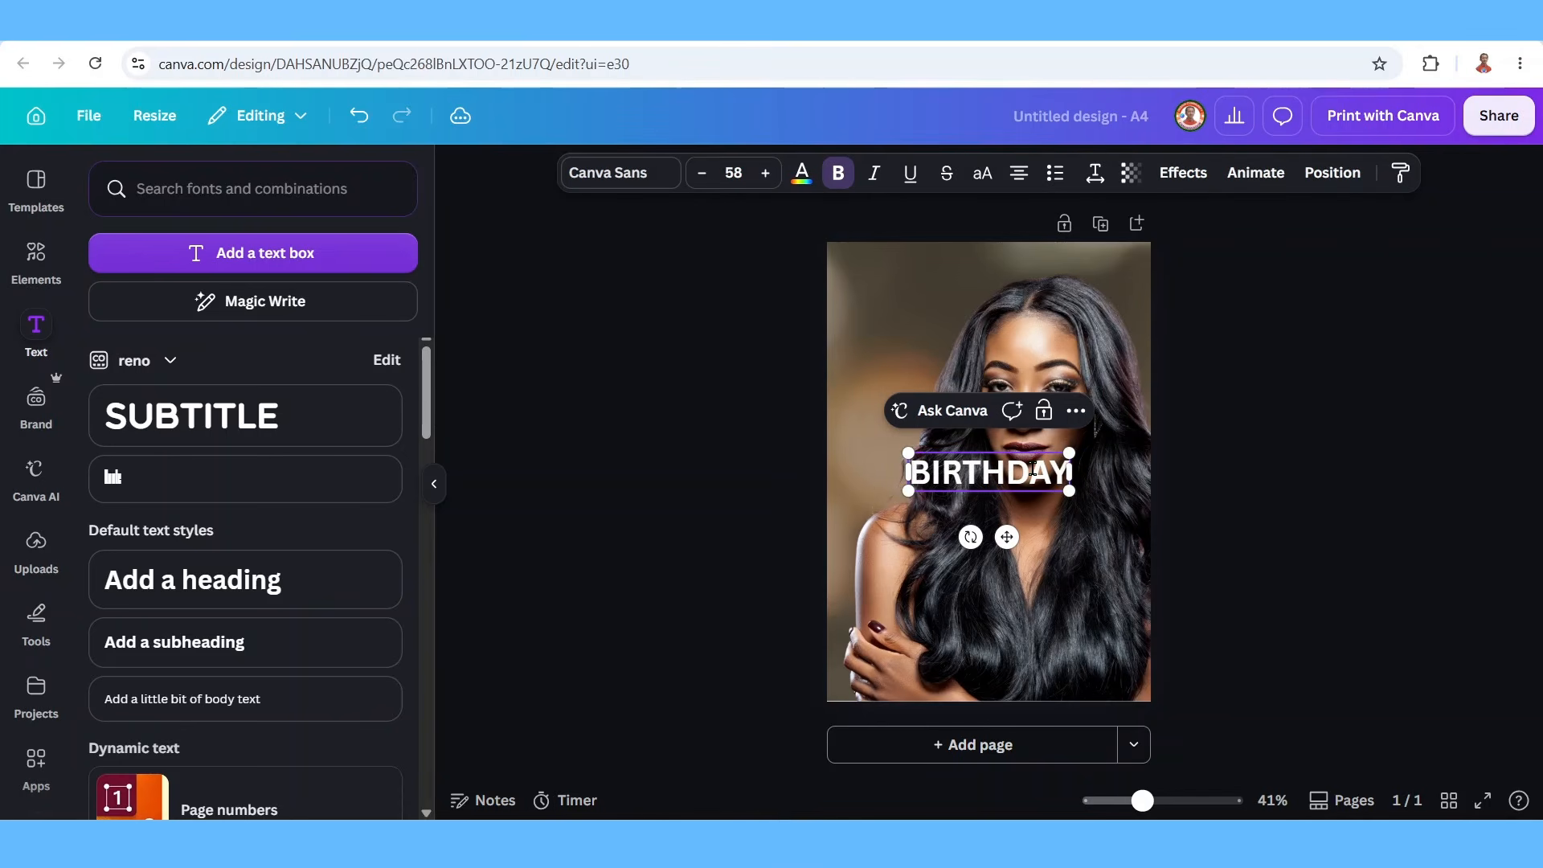
{"action": "double_click", "coordinate": [1033, 470]}
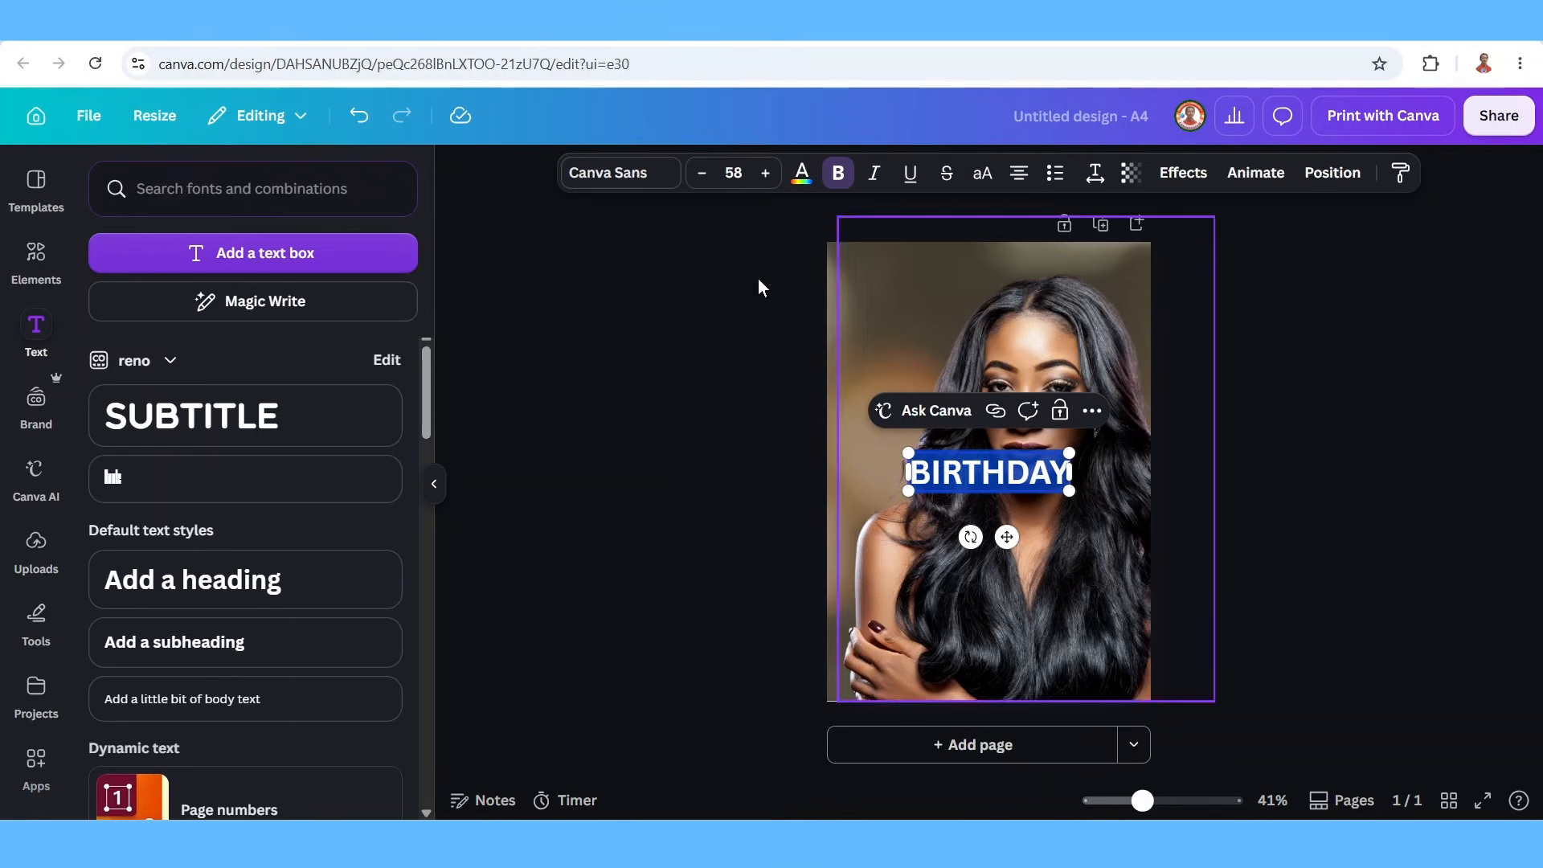
Set BIRTHDAY in Times New Roman MT Condensed Regular, enlarged to size 130 across the top.
{"action": "left_click", "coordinate": [604, 177]}
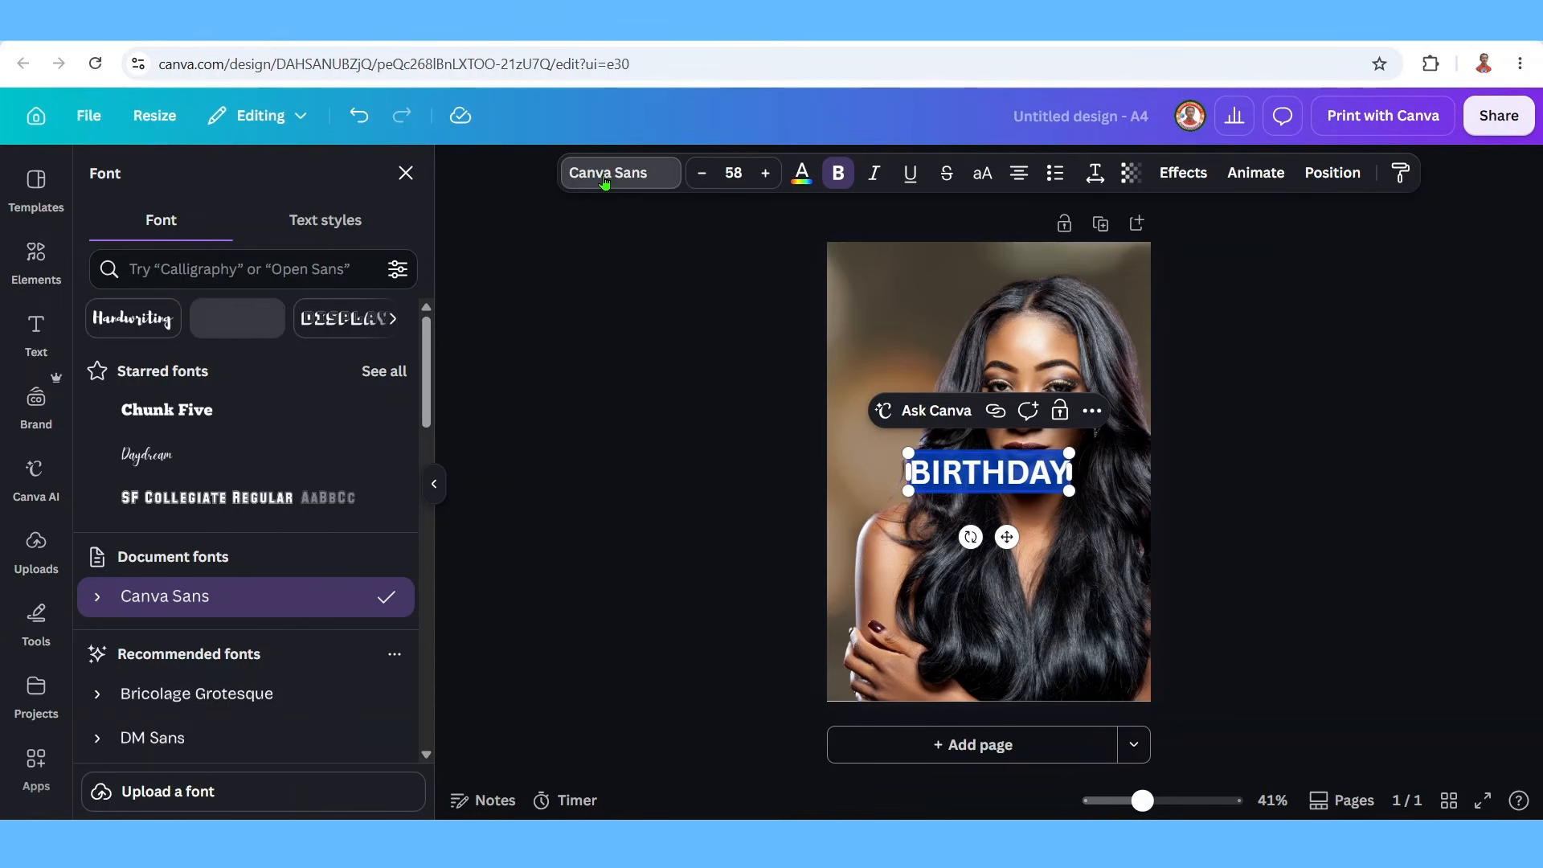
{"action": "left_click", "coordinate": [173, 272]}
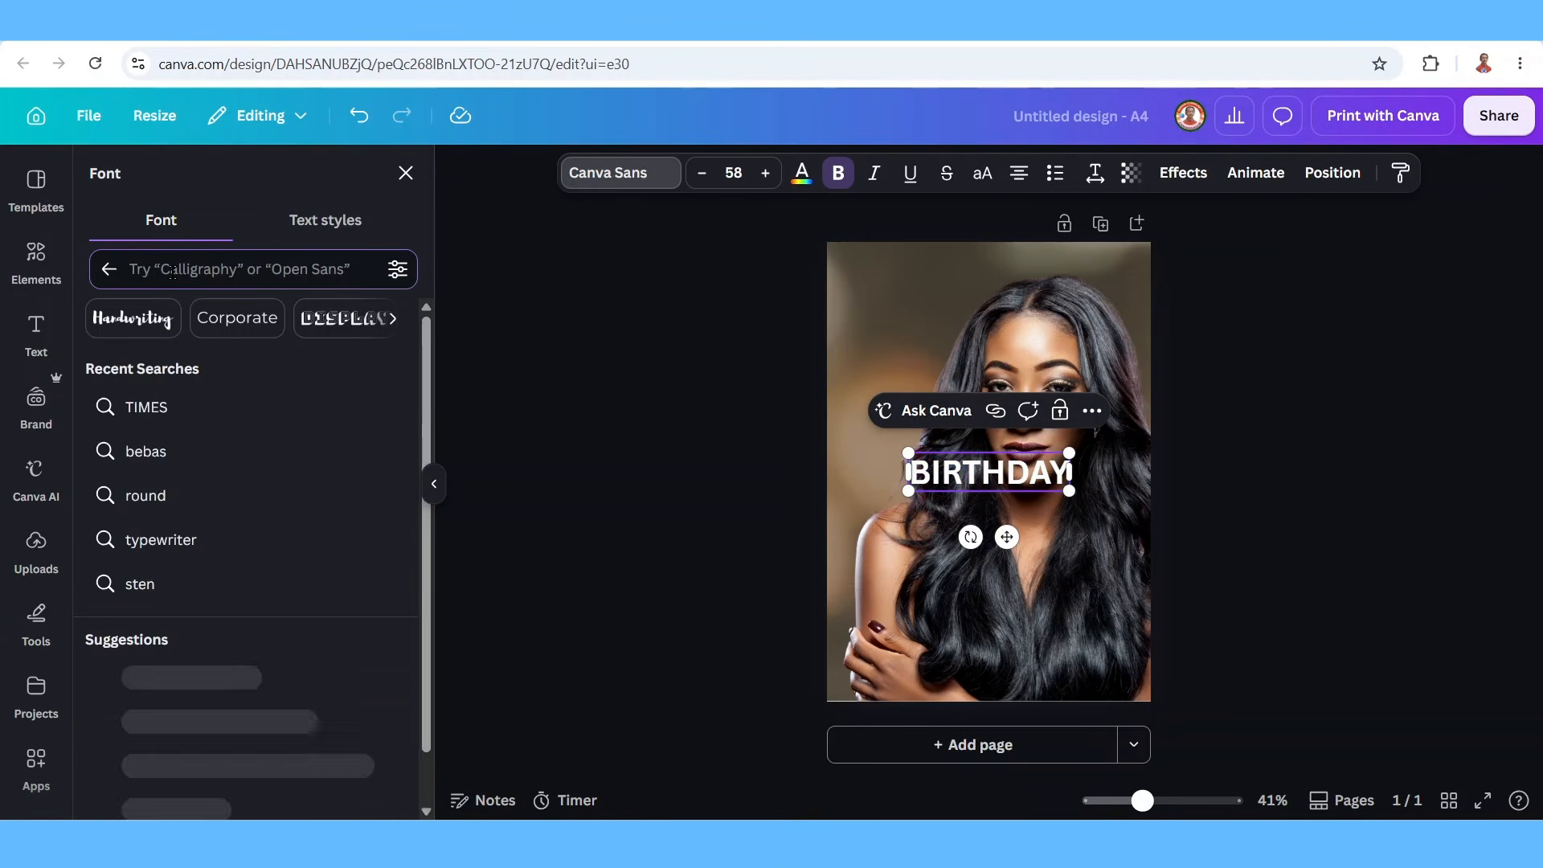
{"action": "type", "text": "TIMES"}
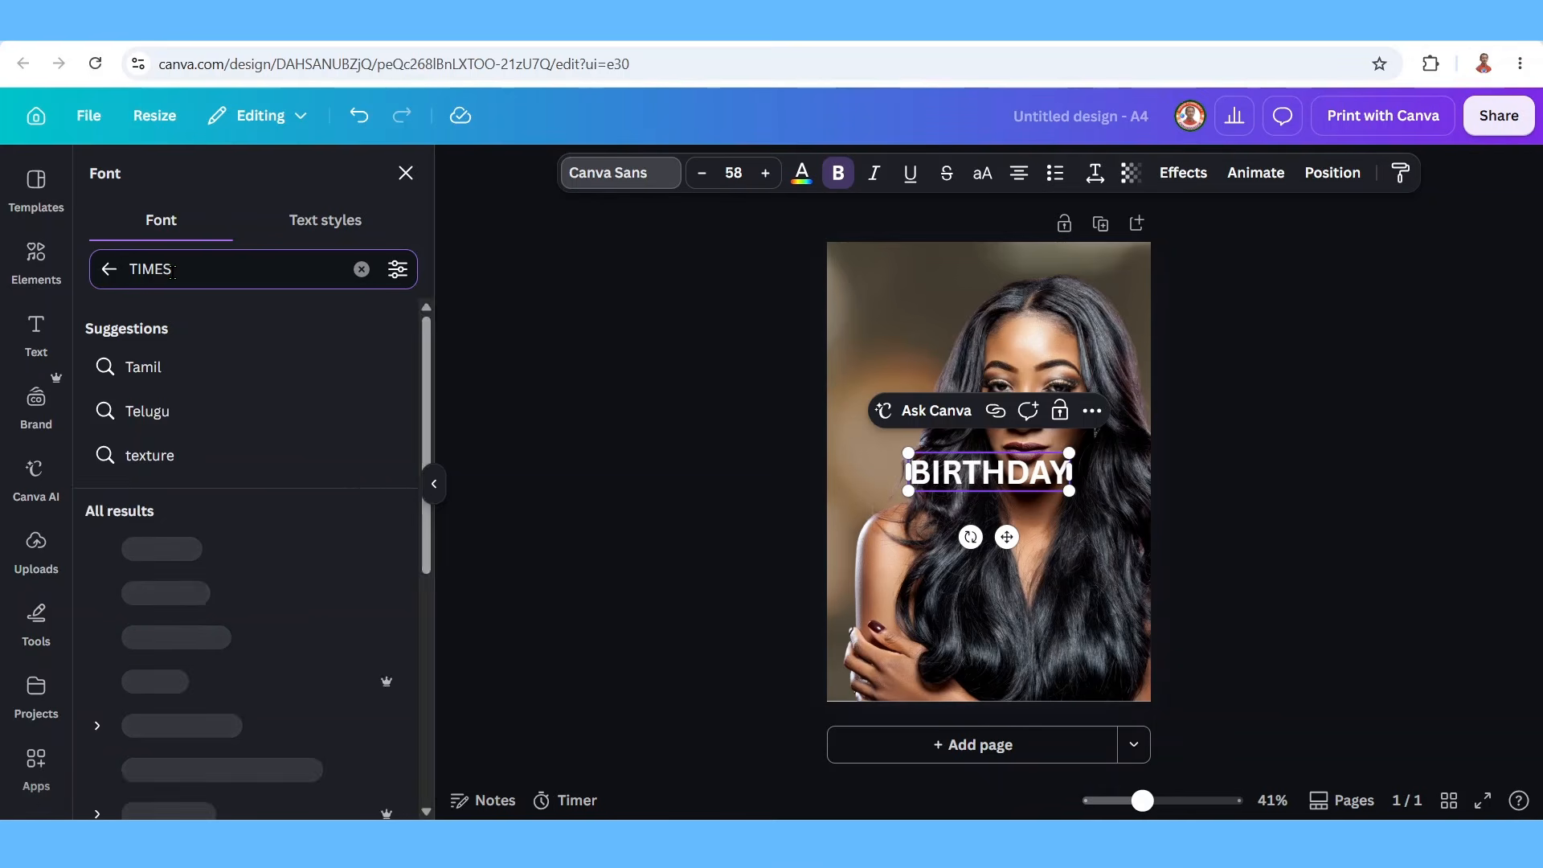
{"action": "key", "text": "Return"}
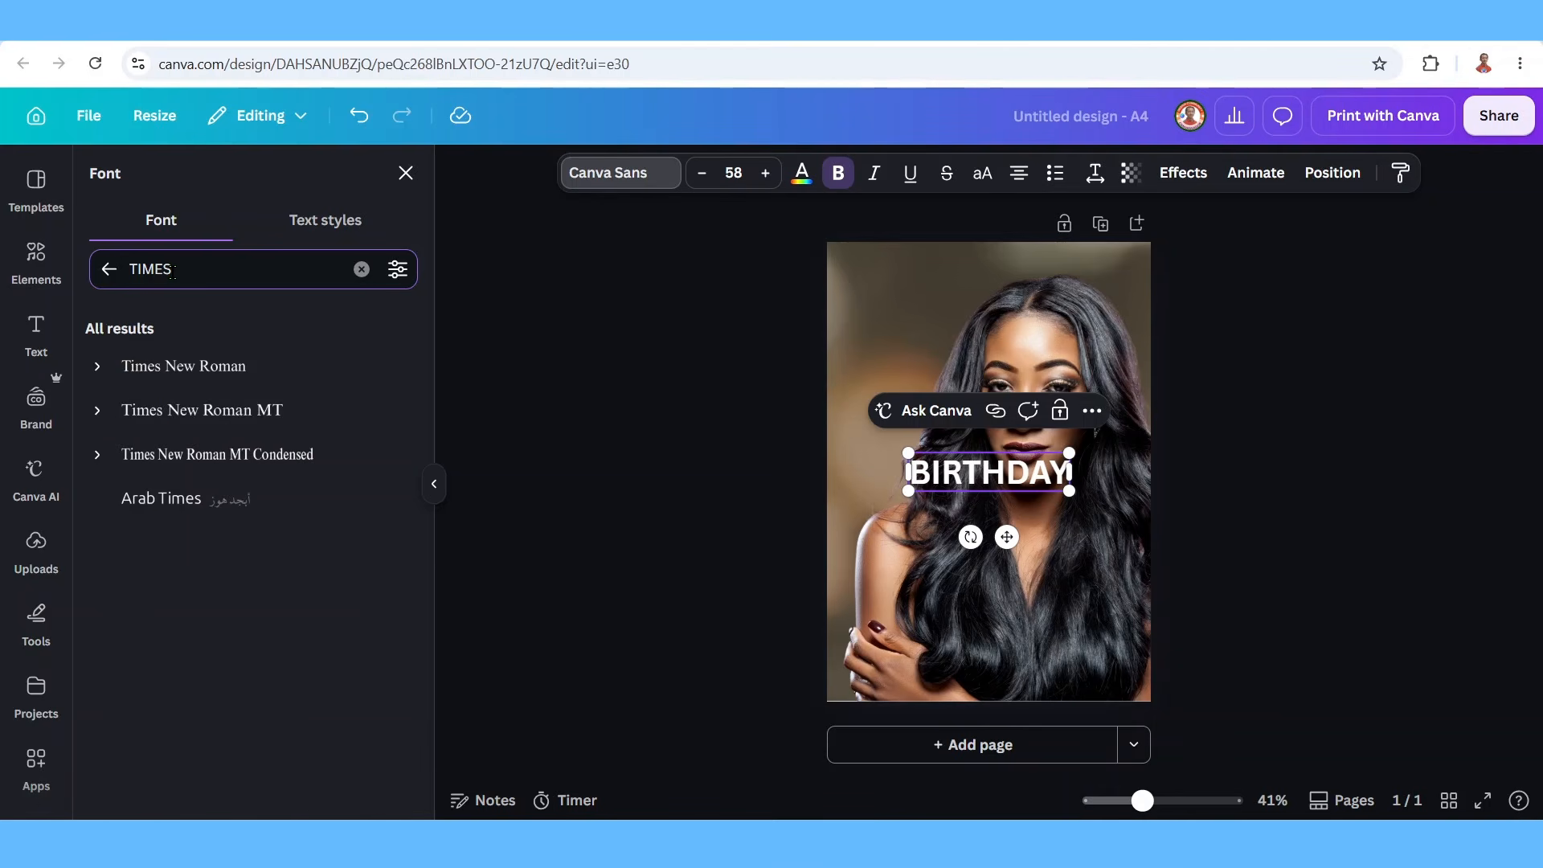
{"action": "left_click", "coordinate": [95, 456]}
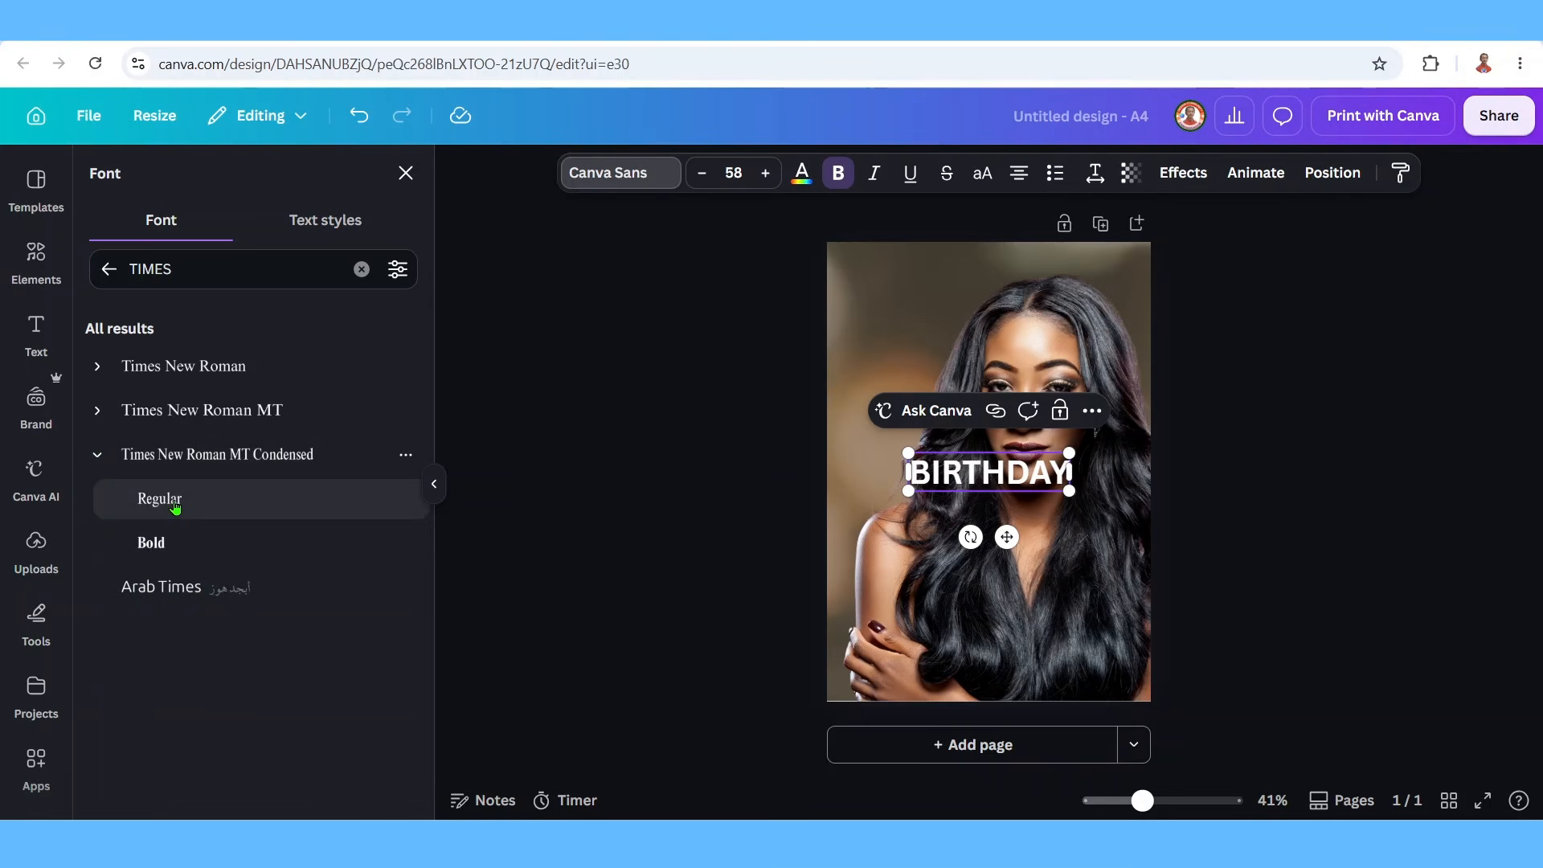
{"action": "left_click", "coordinate": [175, 506]}
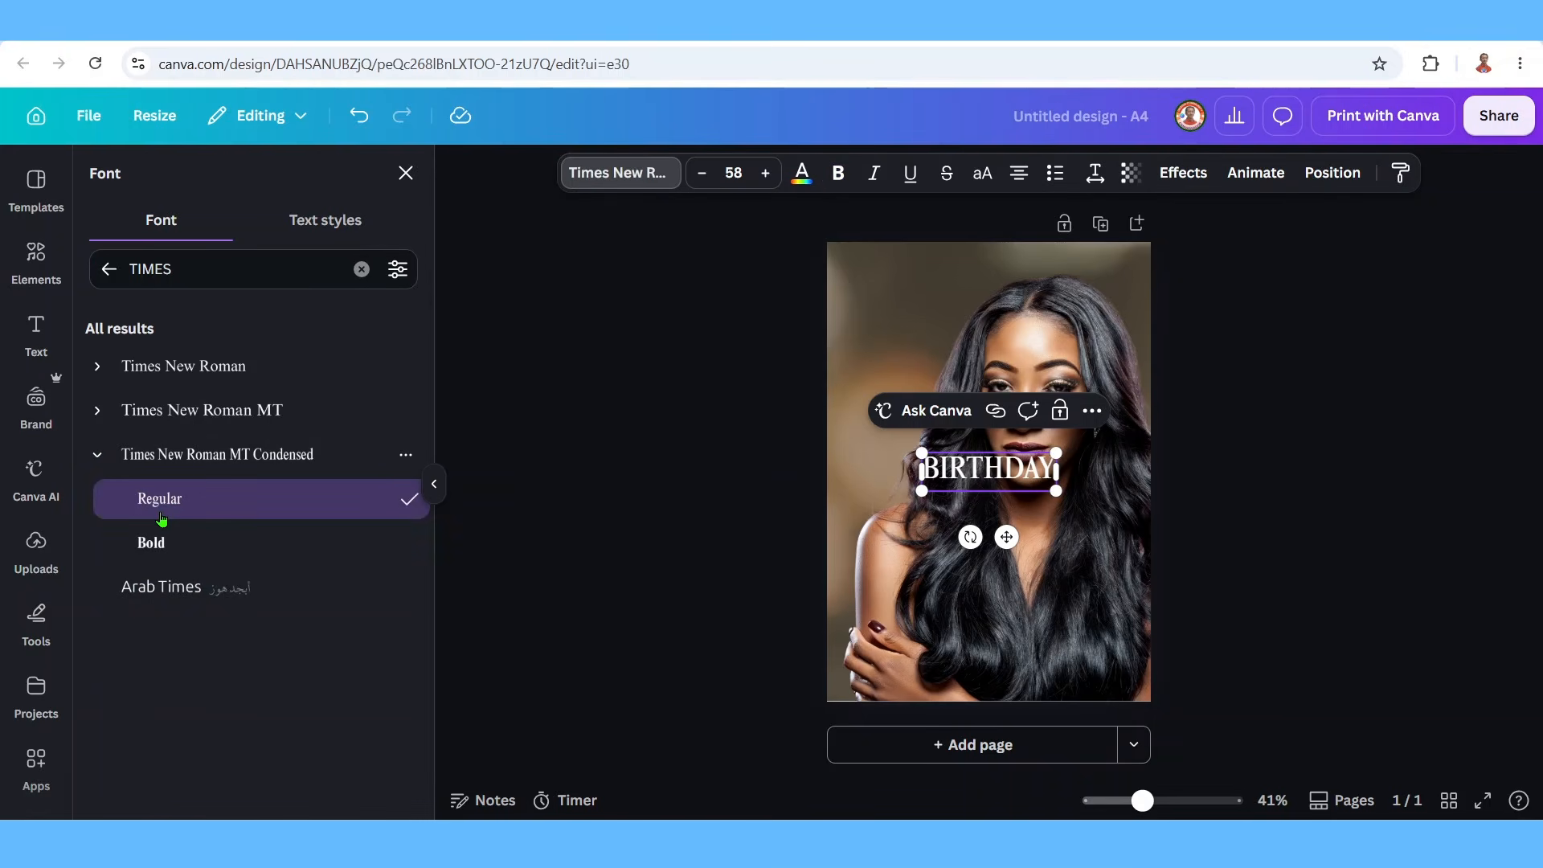
{"action": "left_click_drag", "start_coordinate": [923, 454], "coordinate": [839, 428]}
{"action": "left_click_drag", "start_coordinate": [1063, 434], "coordinate": [1083, 305]}
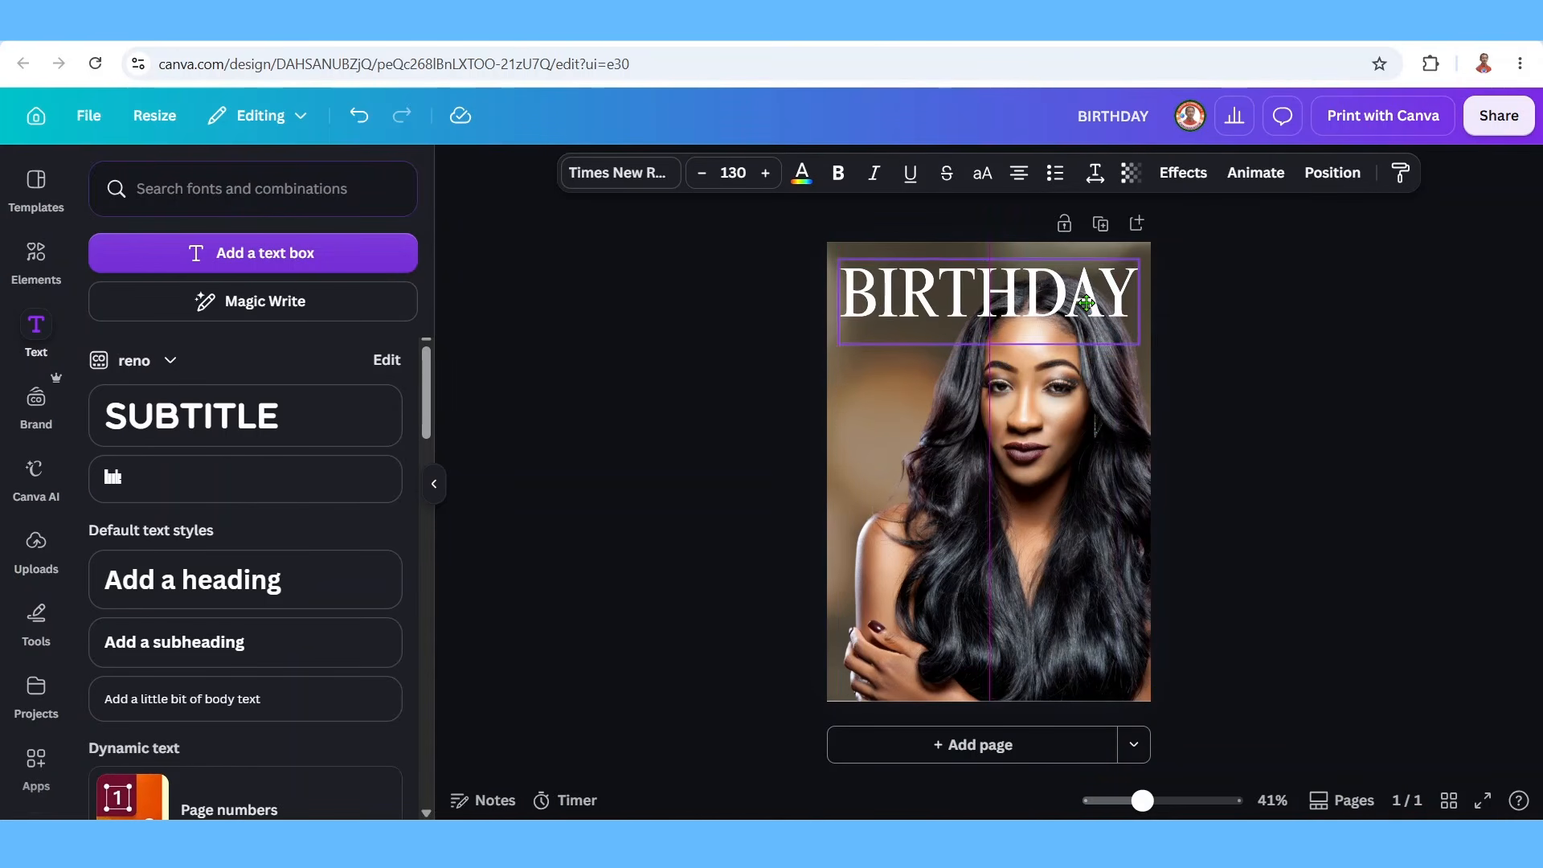
Nudge the portrait photo down to centre it on the page.
{"action": "left_click", "coordinate": [1094, 545]}
{"action": "left_click_drag", "start_coordinate": [1094, 540], "coordinate": [1094, 547]}
{"action": "left_click", "coordinate": [988, 293]}
Give the BIRTHDAY title a gold default gradient text colour.
{"action": "left_click", "coordinate": [996, 302]}
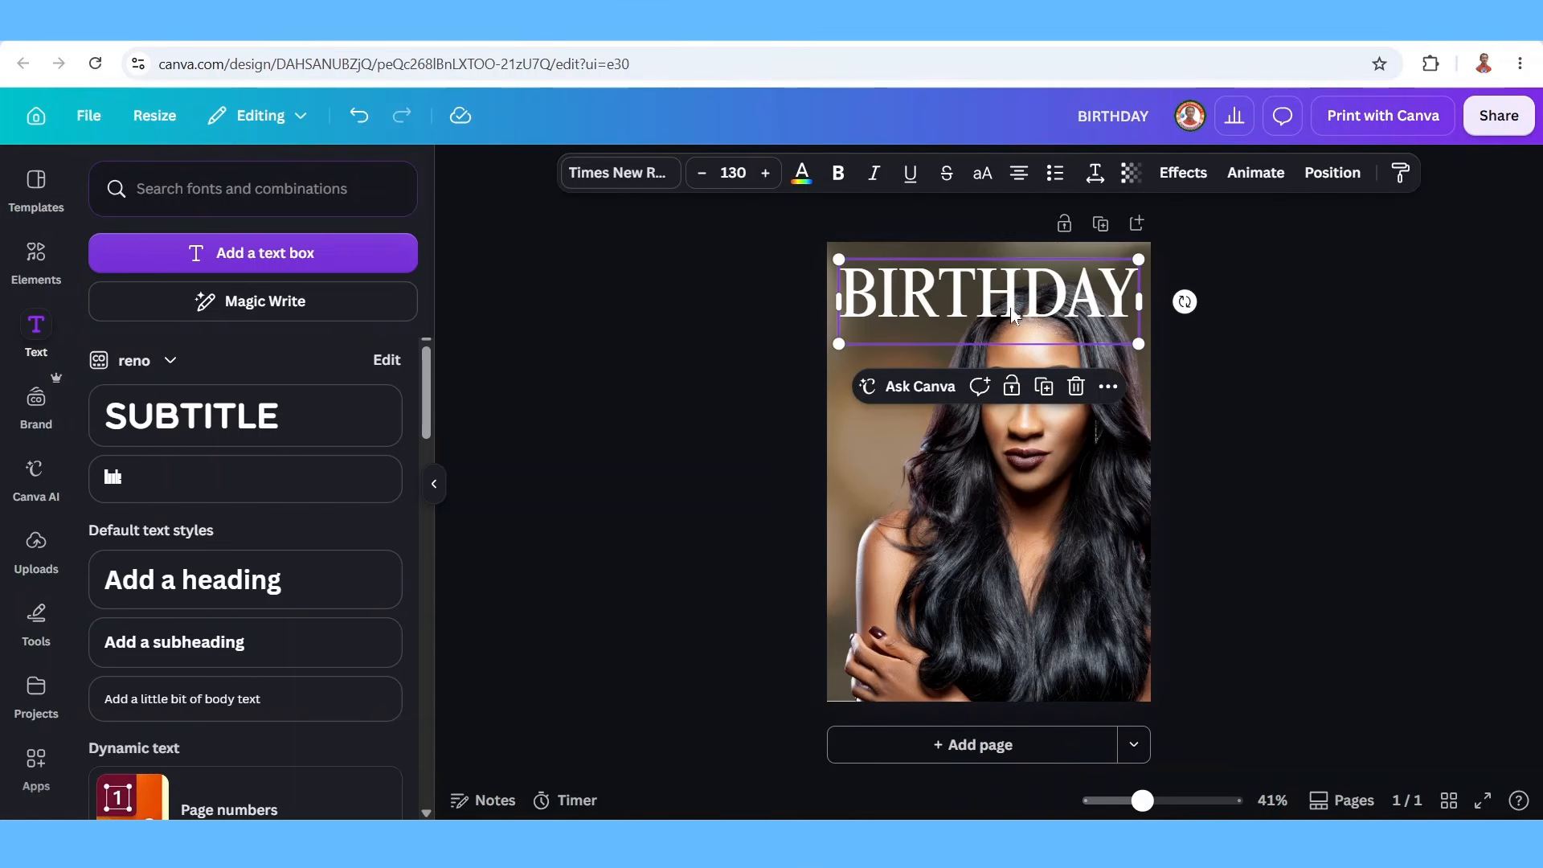
{"action": "left_click", "coordinate": [803, 177]}
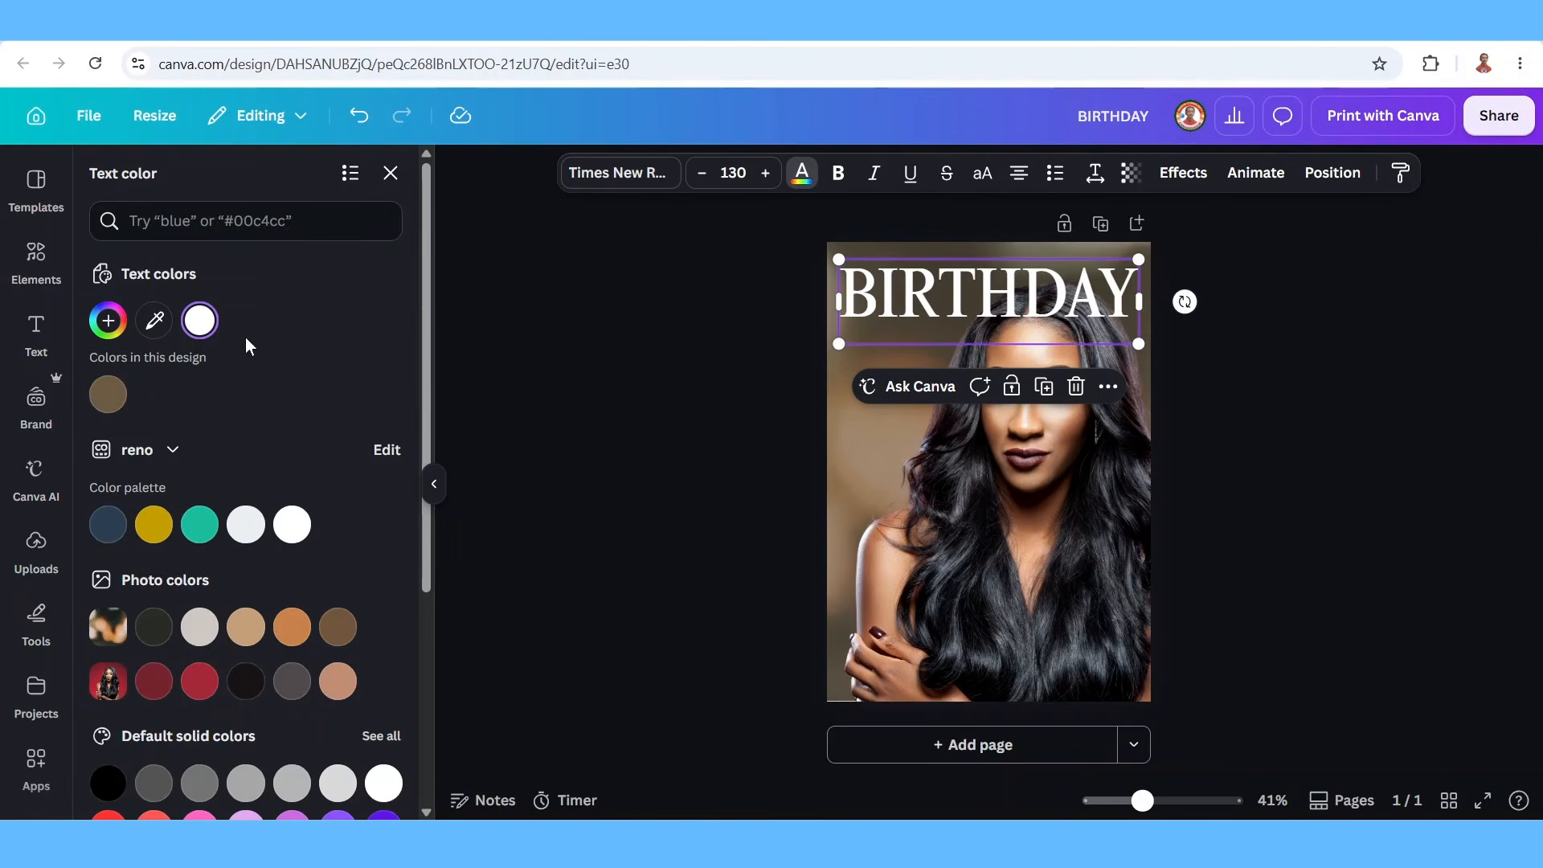
{"action": "scroll", "coordinate": [276, 615], "scroll_direction": "down", "scroll_amount": 4}
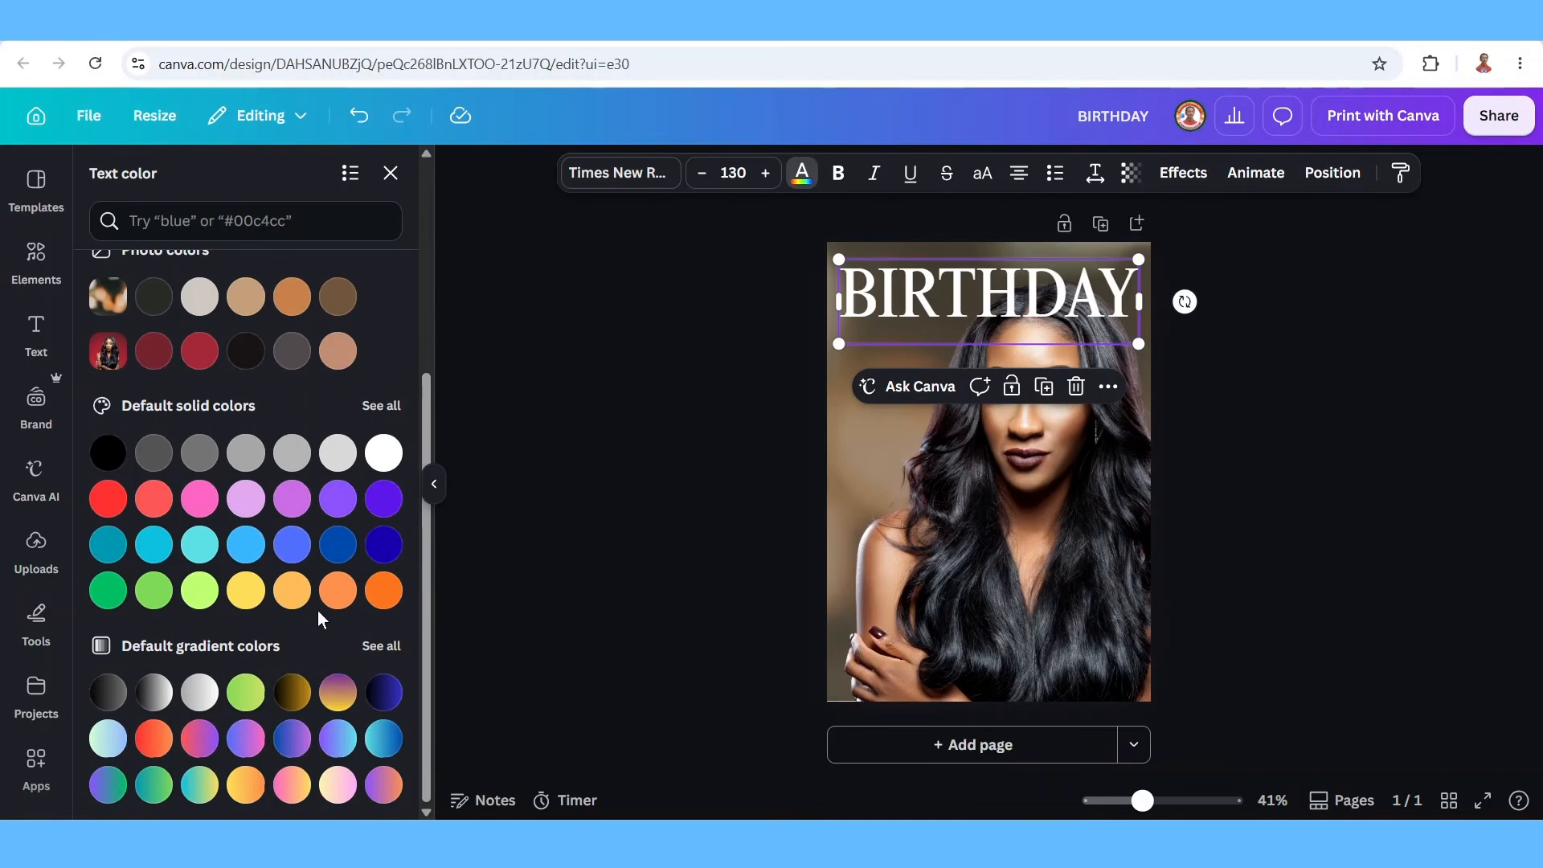
{"action": "left_click", "coordinate": [381, 647]}
{"action": "scroll", "coordinate": [313, 613], "scroll_direction": "down", "scroll_amount": 3}
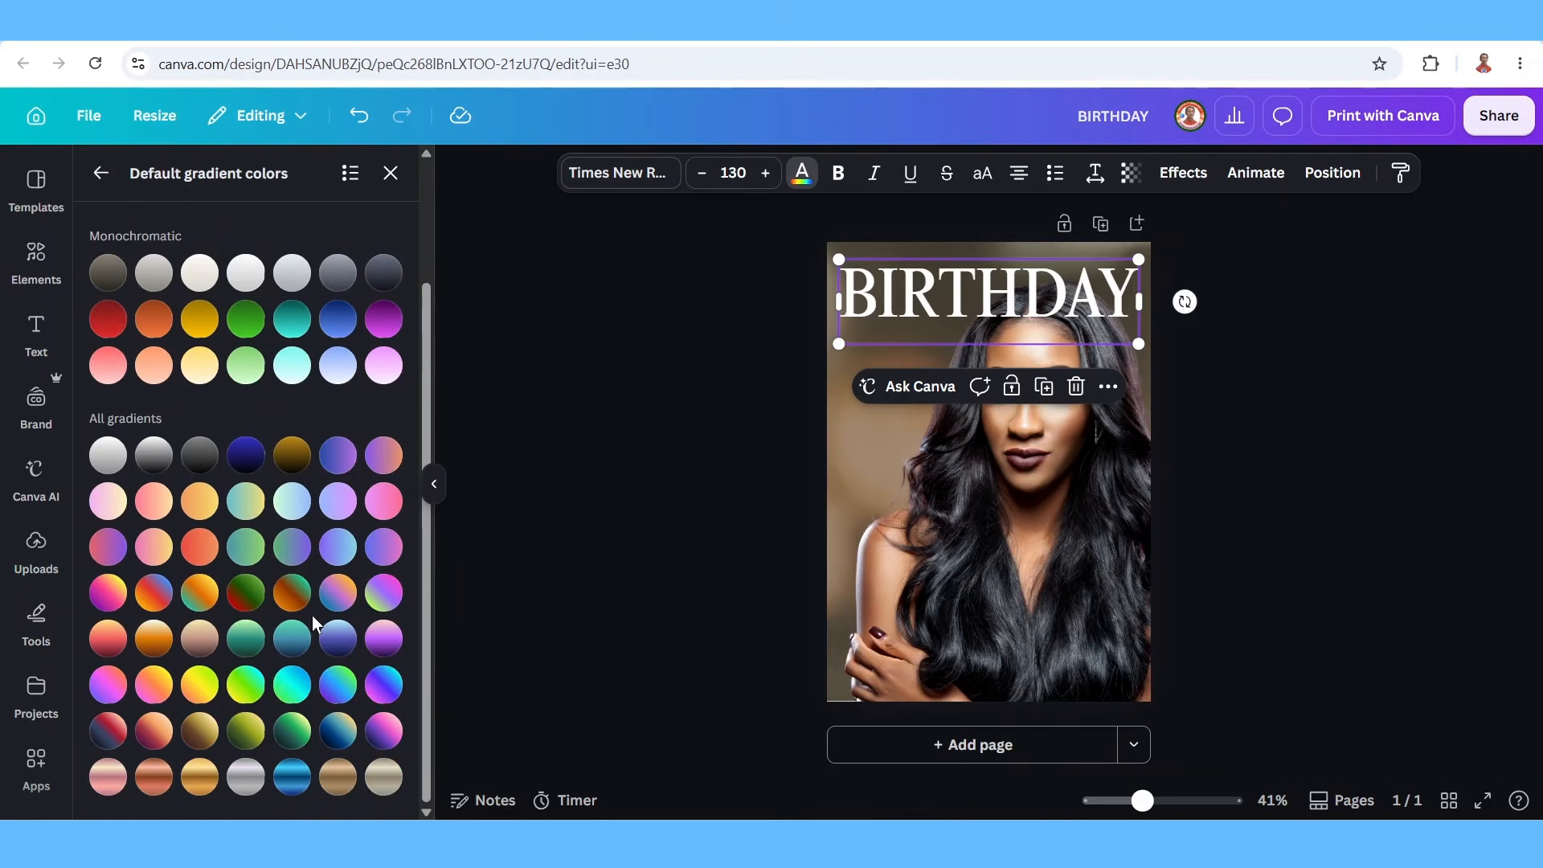
{"action": "left_click", "coordinate": [201, 778]}
Send BIRTHDAY one layer backward and duplicate it.
{"action": "right_click", "coordinate": [910, 293]}
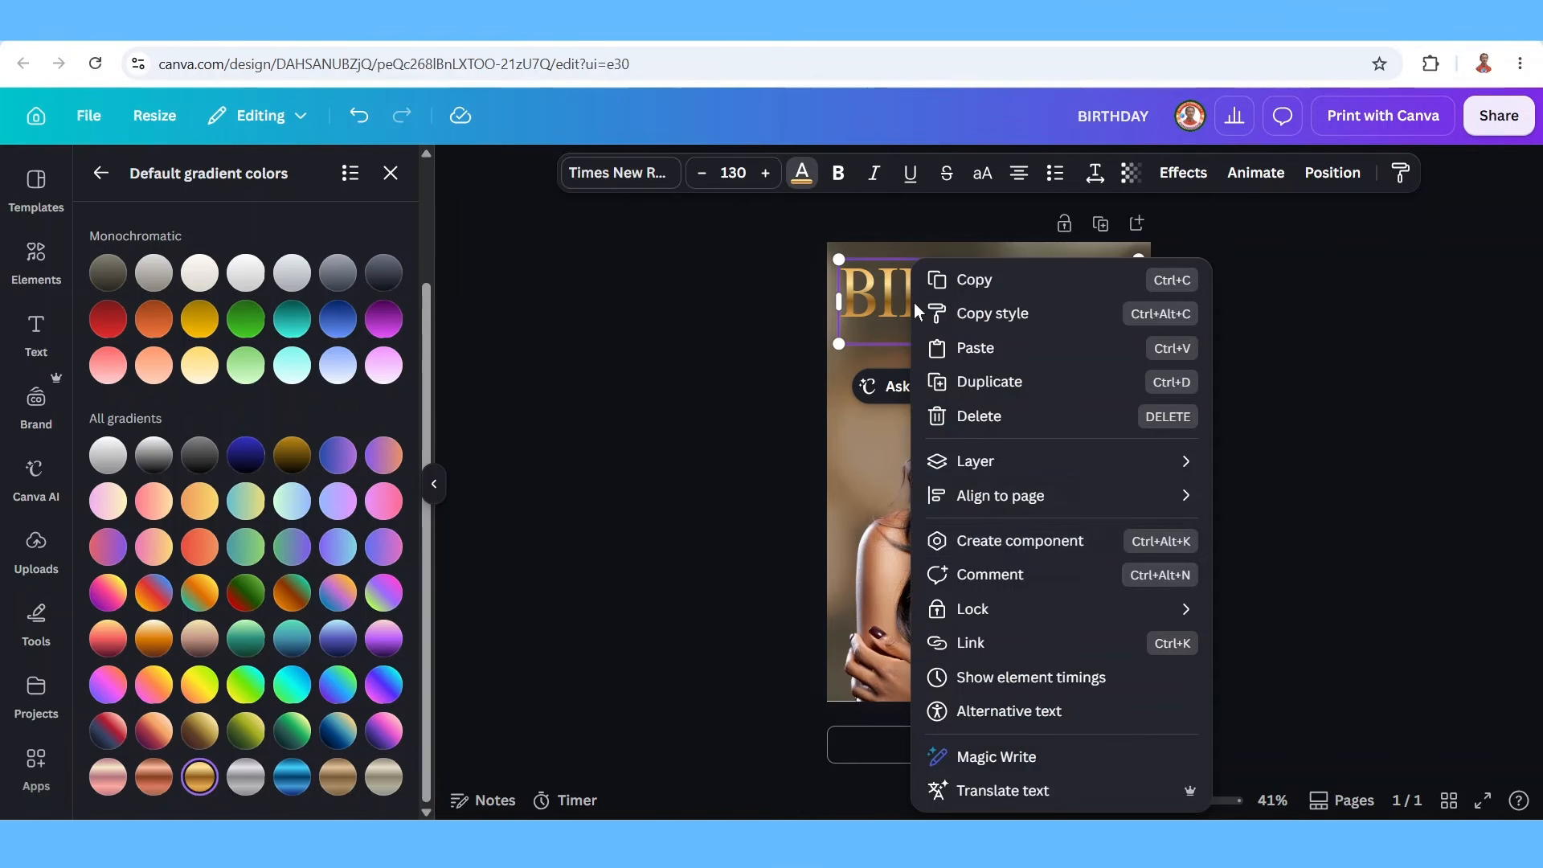
{"action": "mouse_move", "coordinate": [1045, 461]}
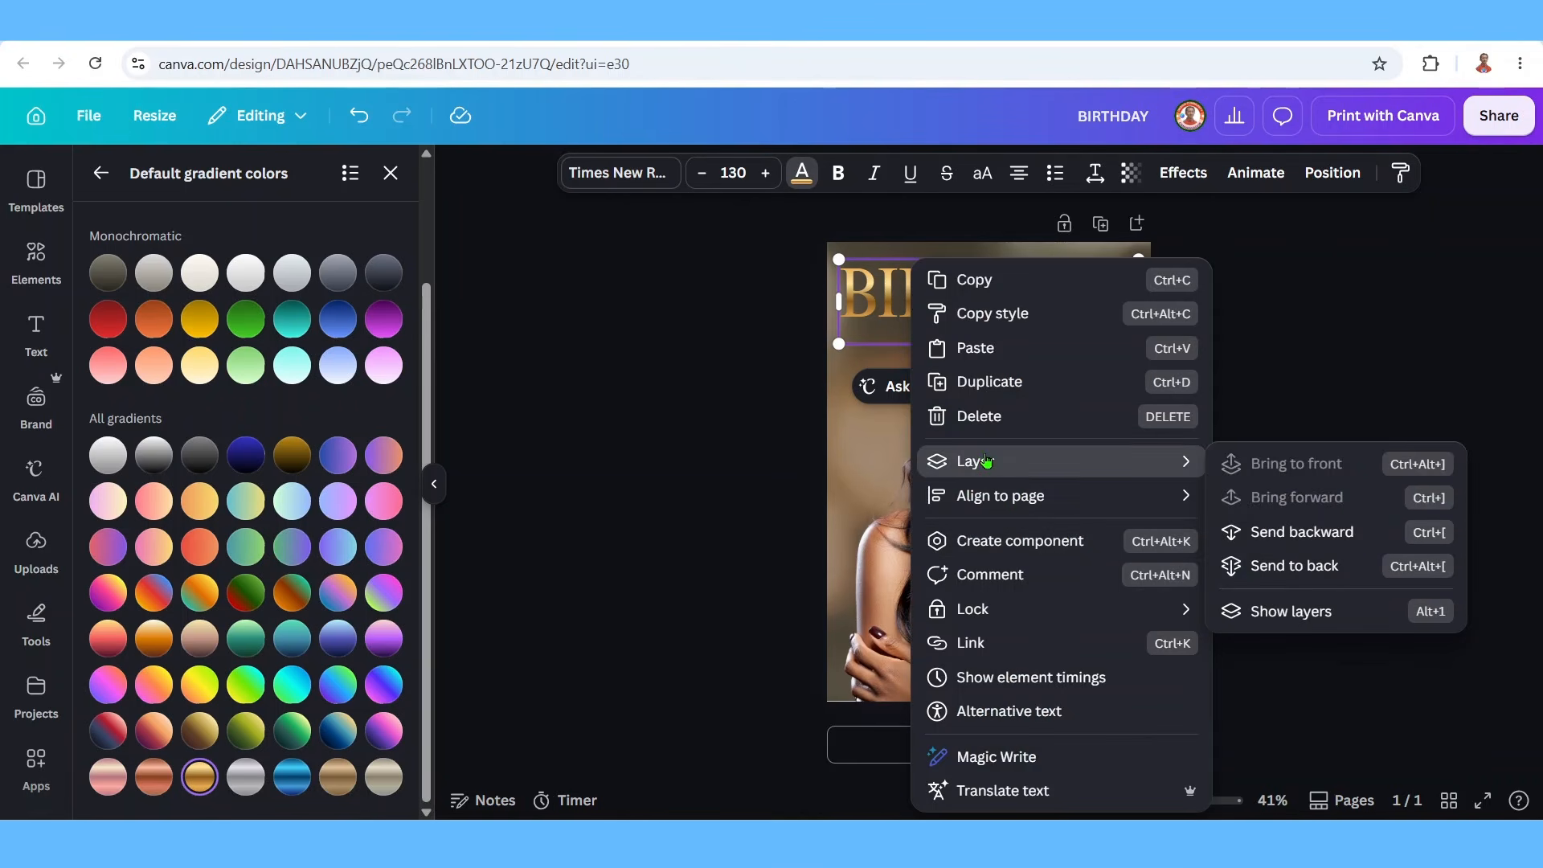
{"action": "left_click", "coordinate": [1289, 534]}
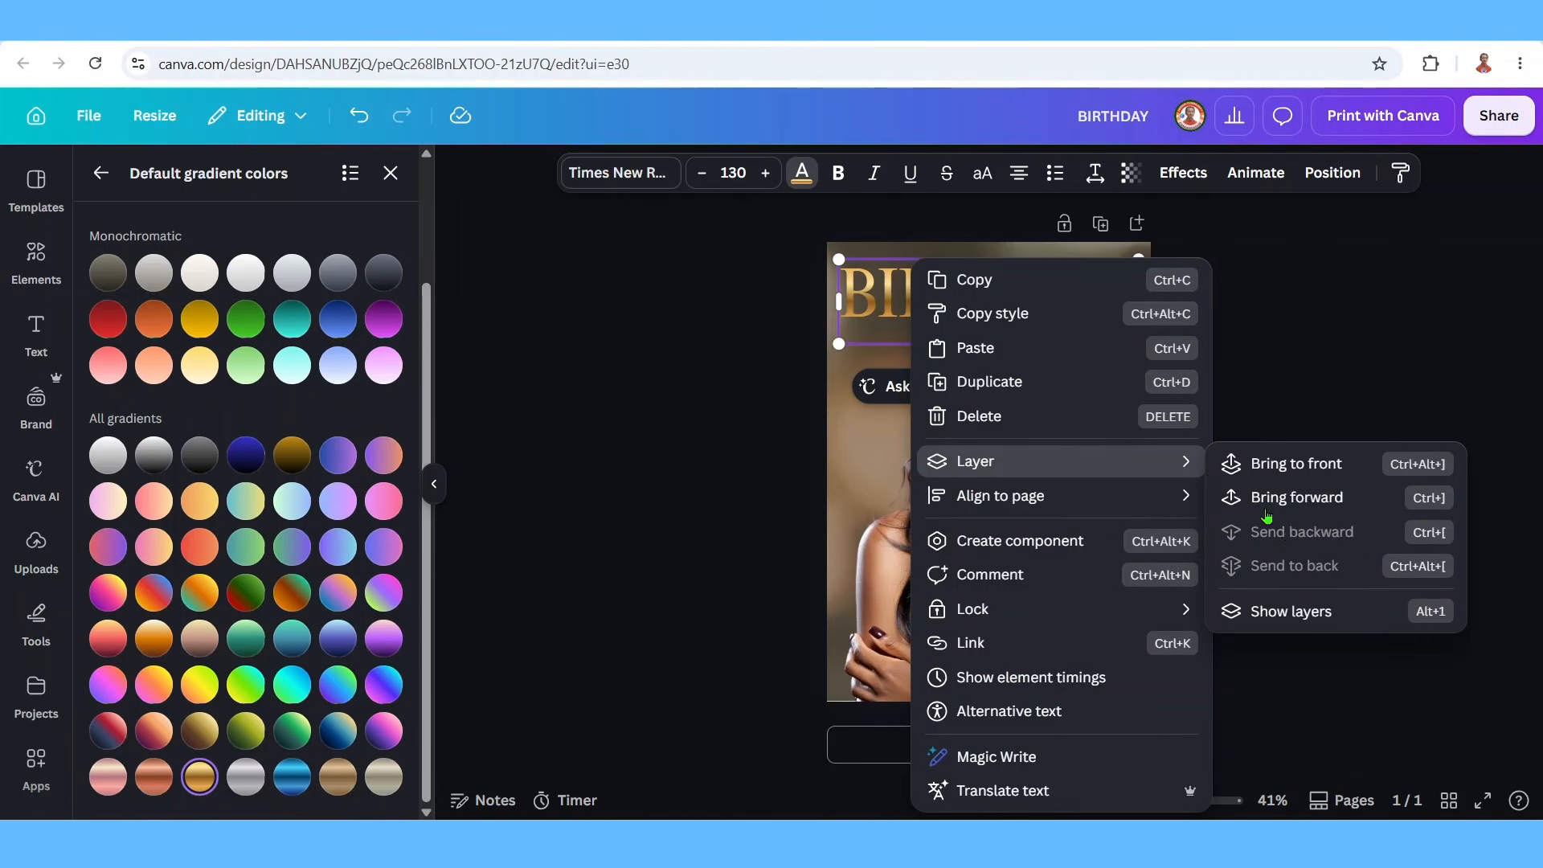
{"action": "left_click", "coordinate": [993, 390]}
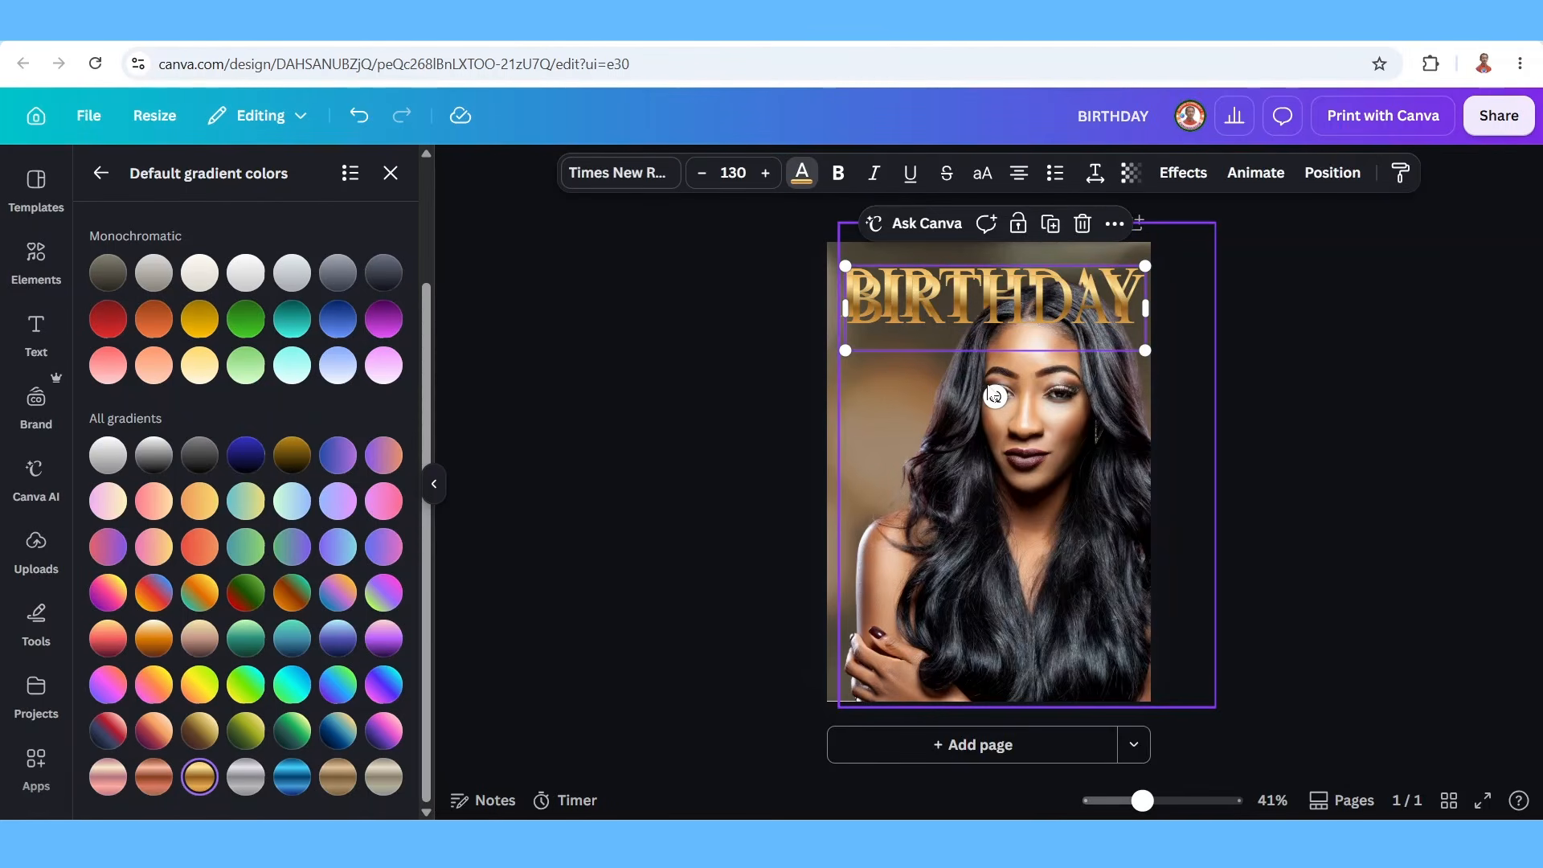
Apply a Hollow effect at thickness 18 to the BIRTHDAY copy and align it over the gold title.
{"action": "left_click", "coordinate": [1182, 174]}
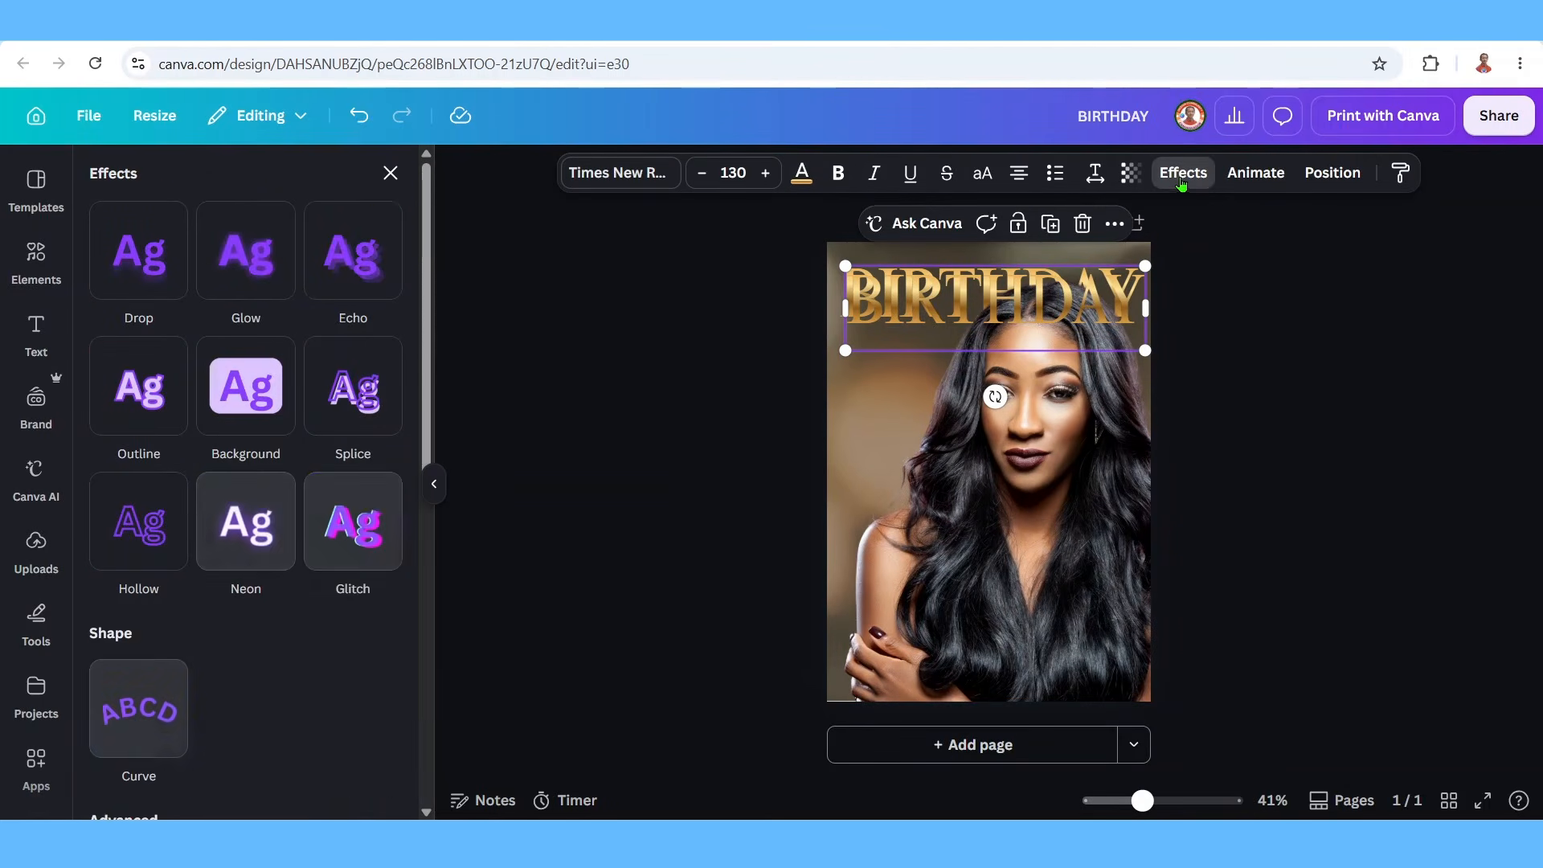
{"action": "left_click", "coordinate": [148, 531]}
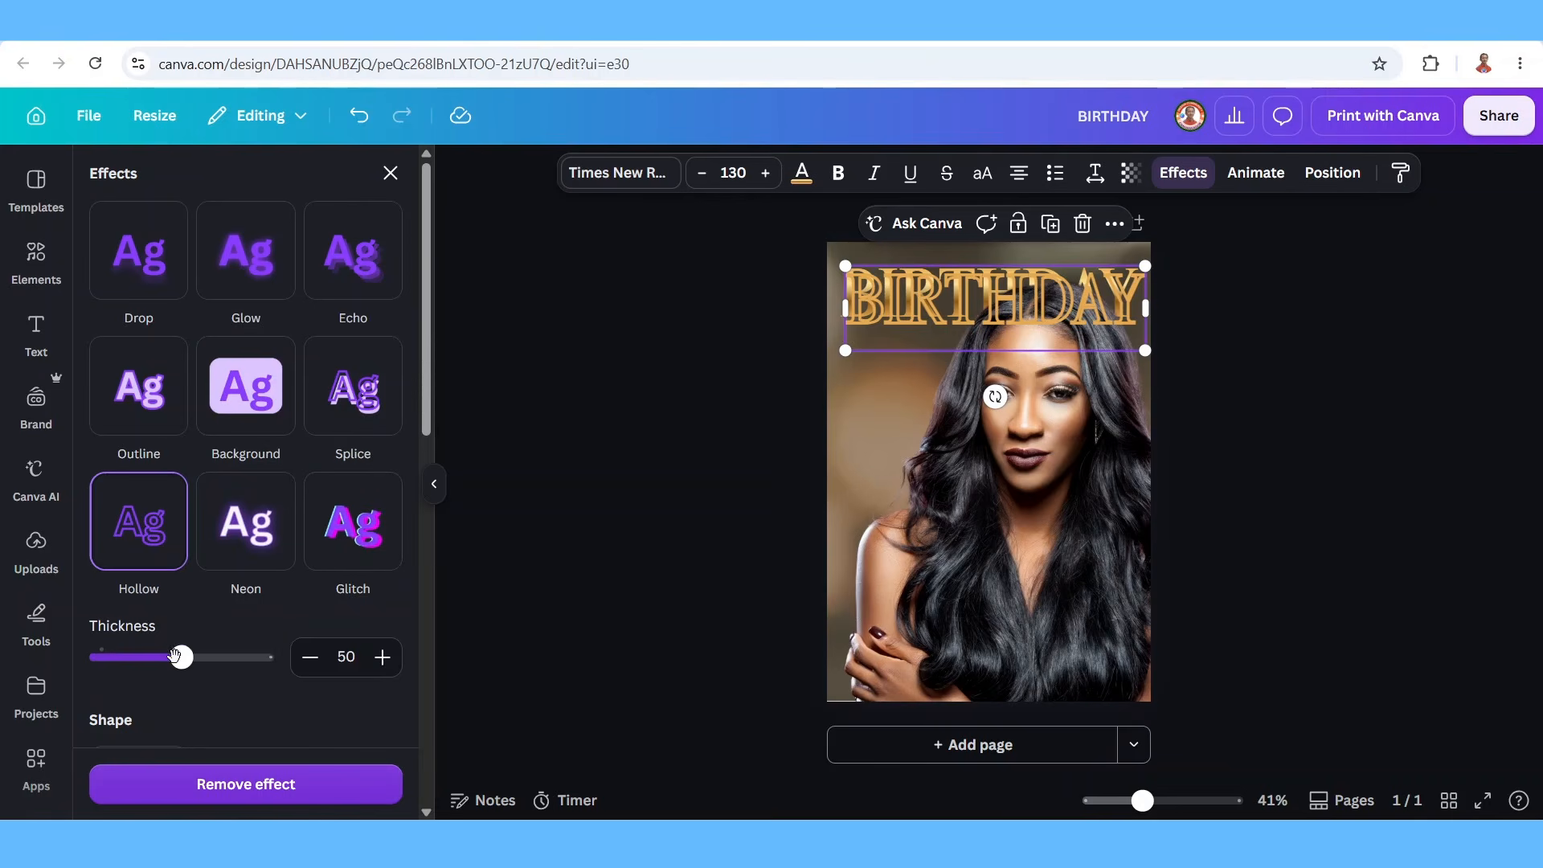
{"action": "left_click_drag", "start_coordinate": [181, 657], "coordinate": [127, 655]}
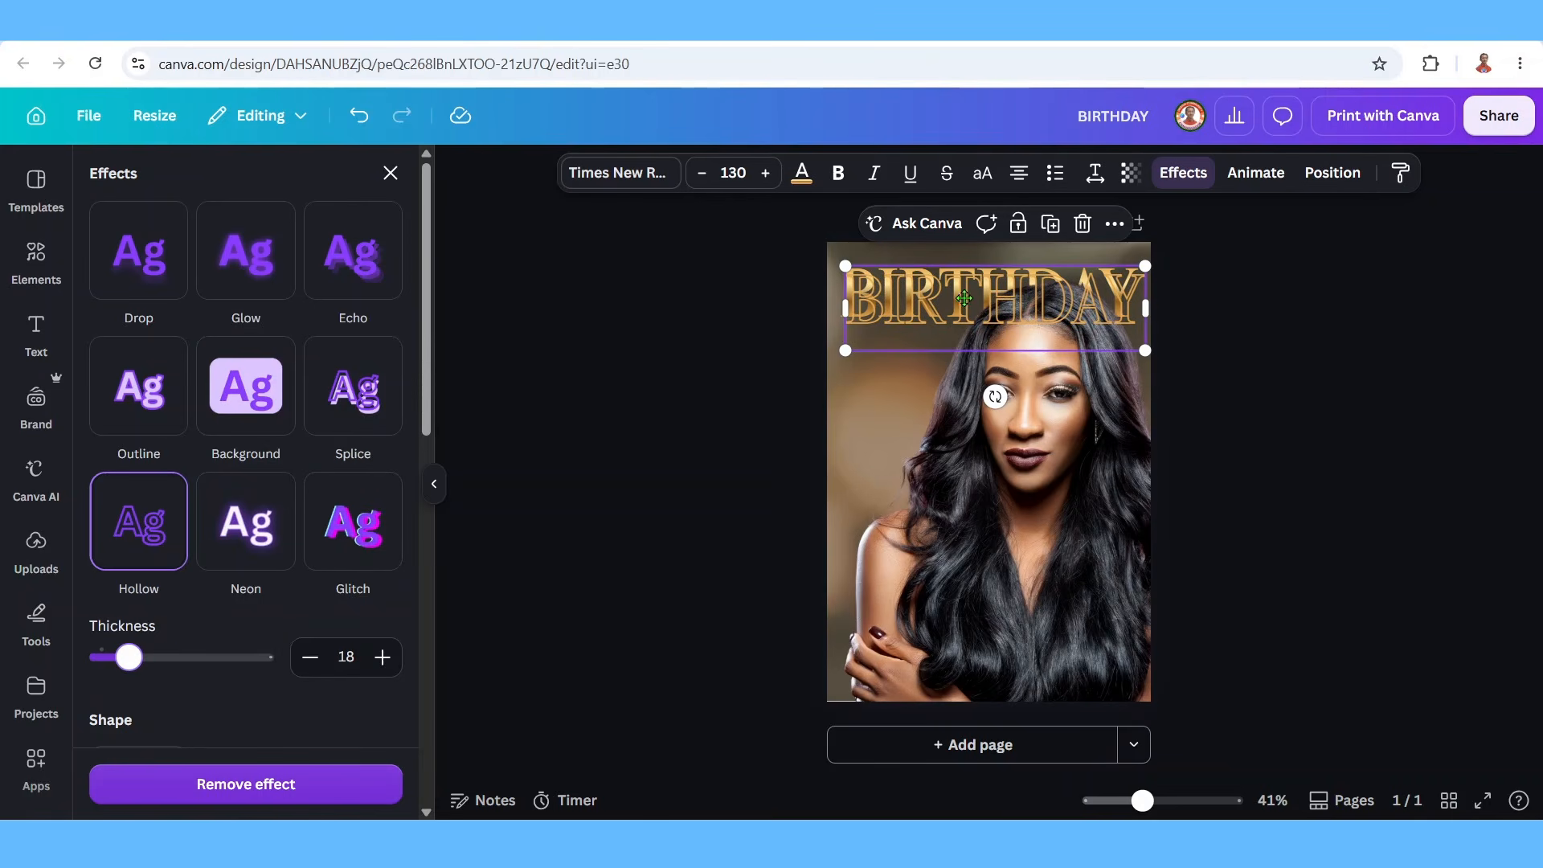
{"action": "left_click_drag", "start_coordinate": [967, 312], "coordinate": [958, 295]}
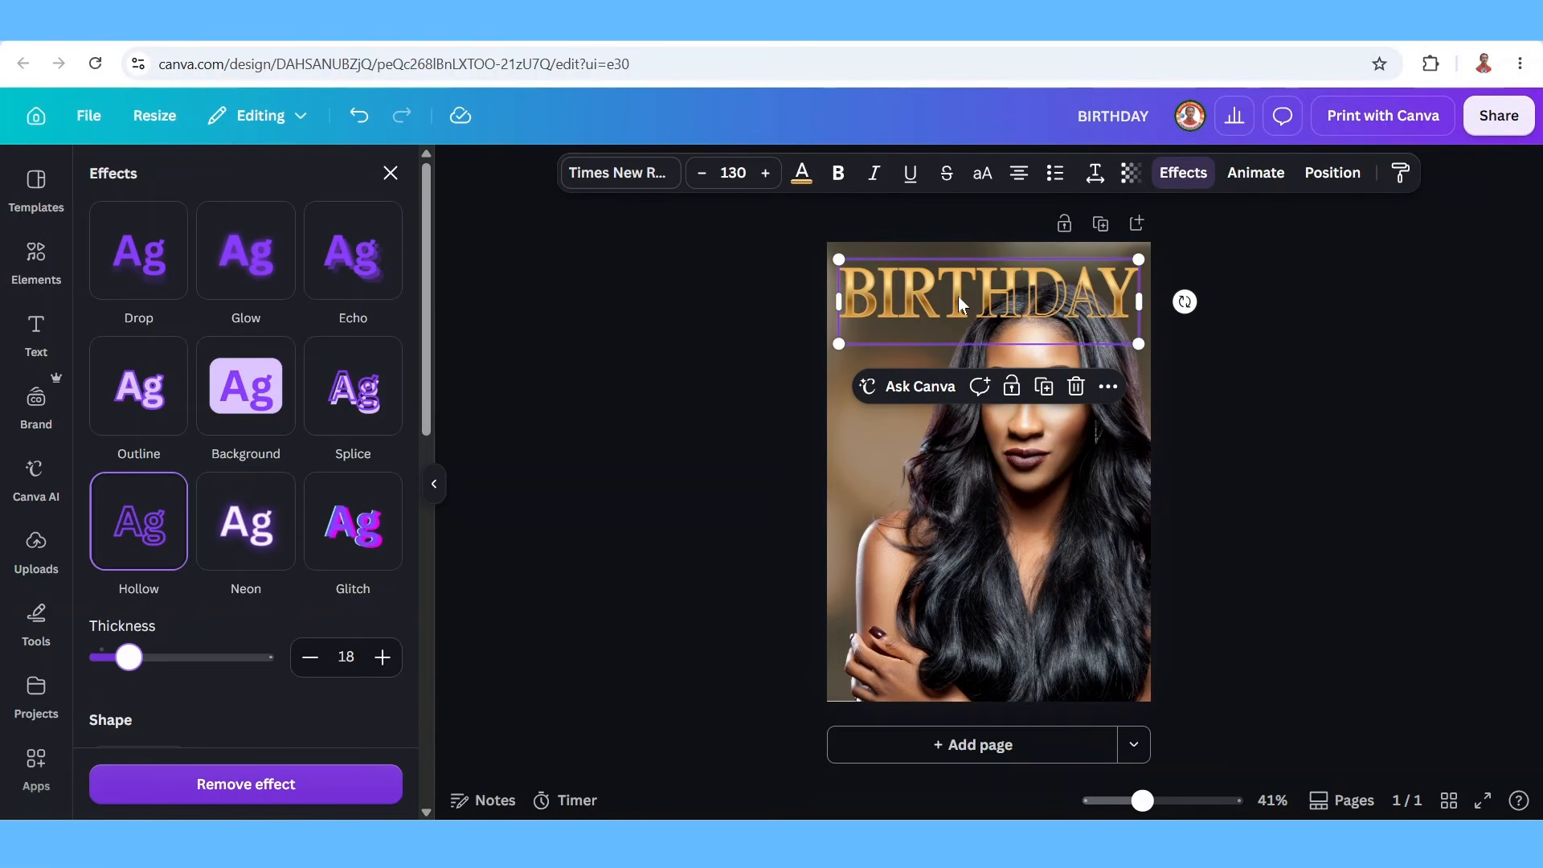
{"action": "left_click", "coordinate": [1290, 399]}
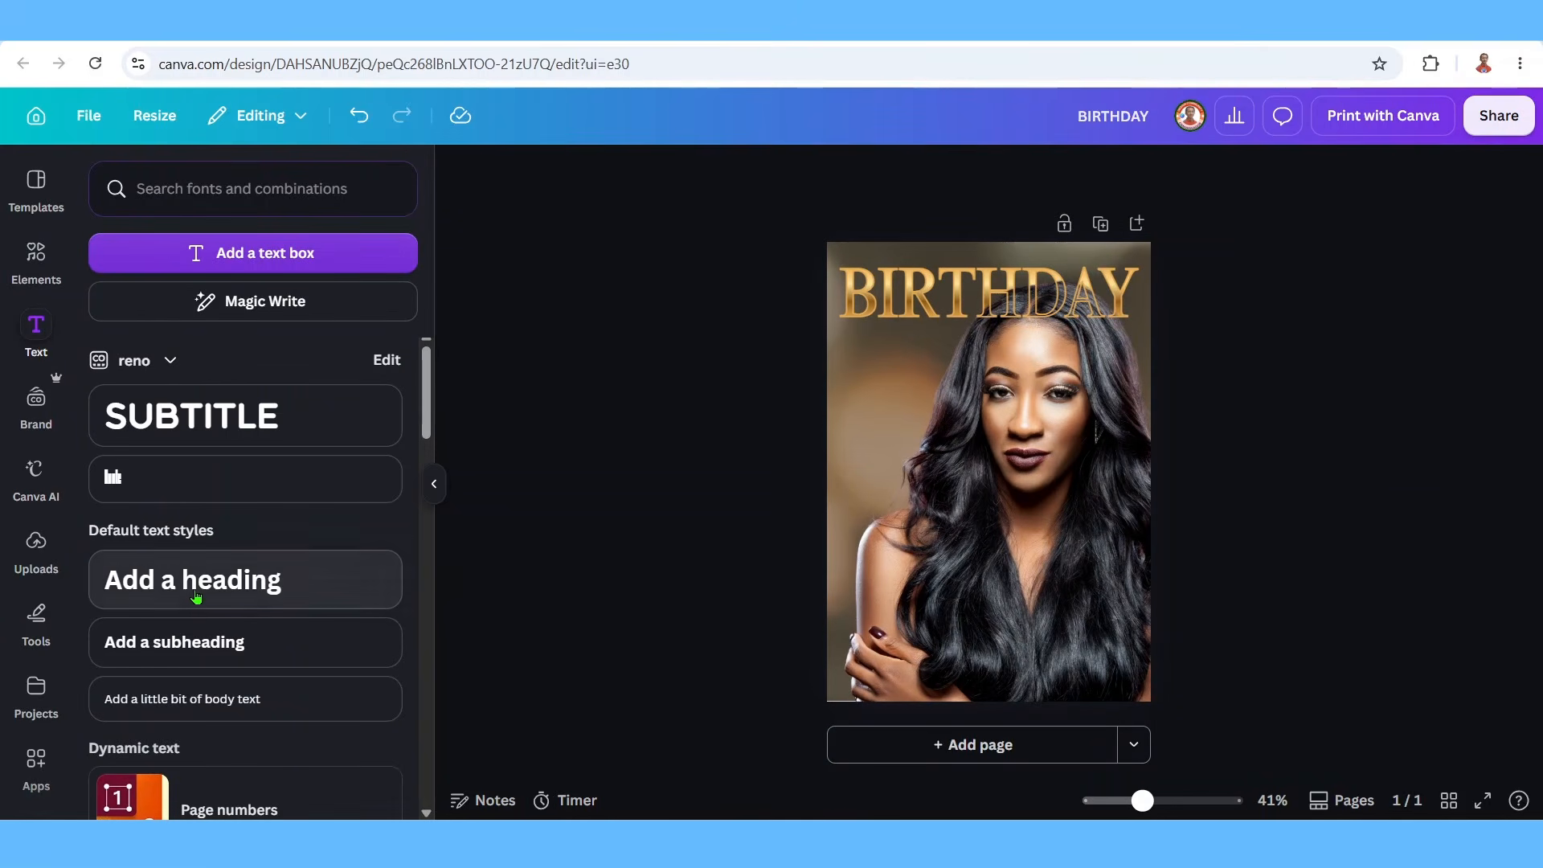
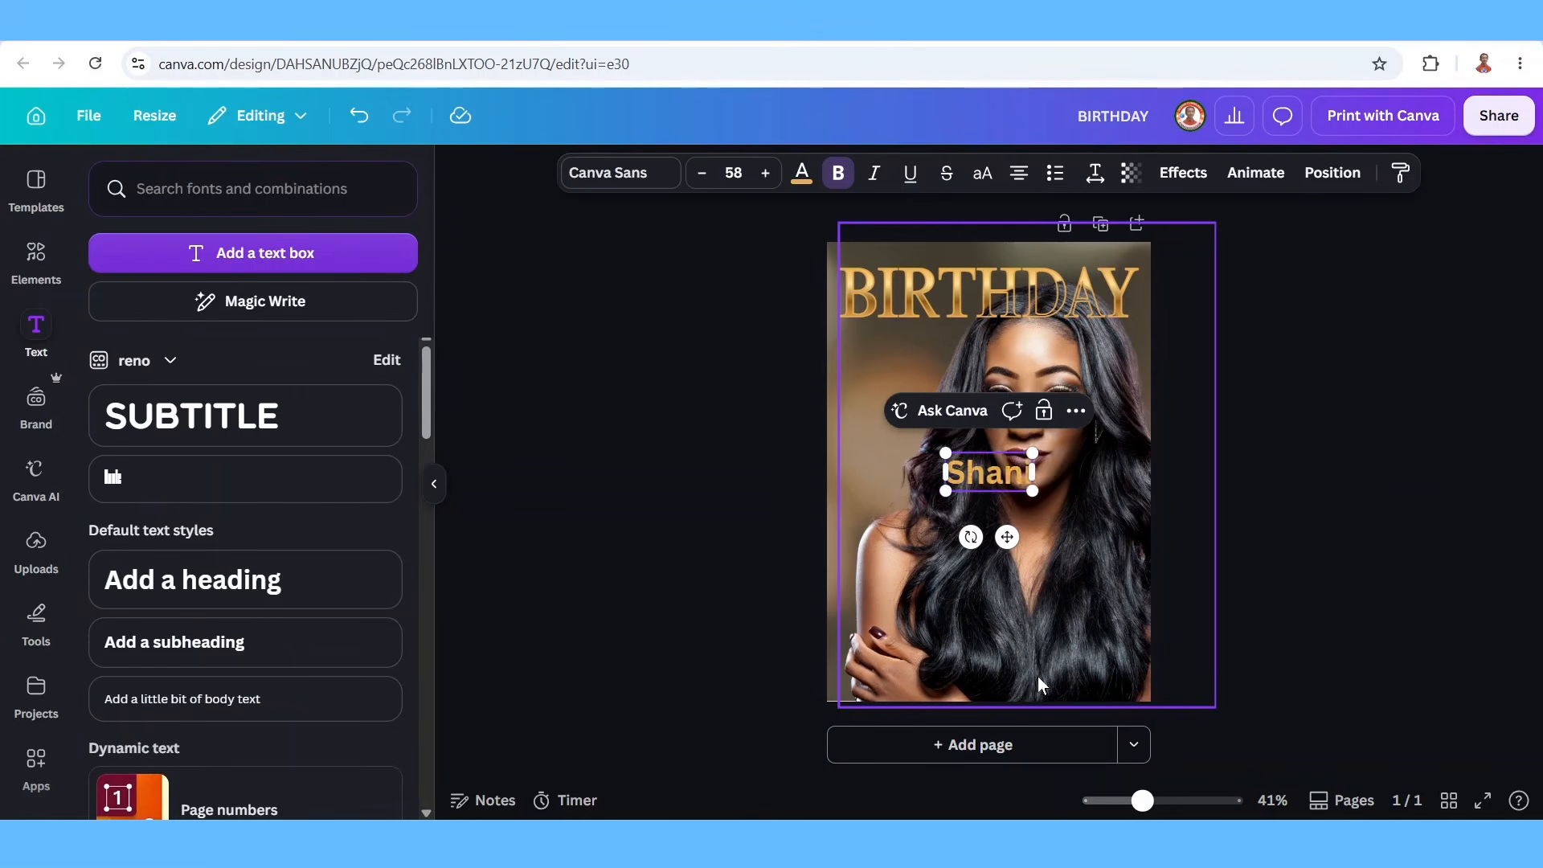
Add a text line with the celebrant's full name and make it white.
{"action": "key", "text": "ctrl+a"}
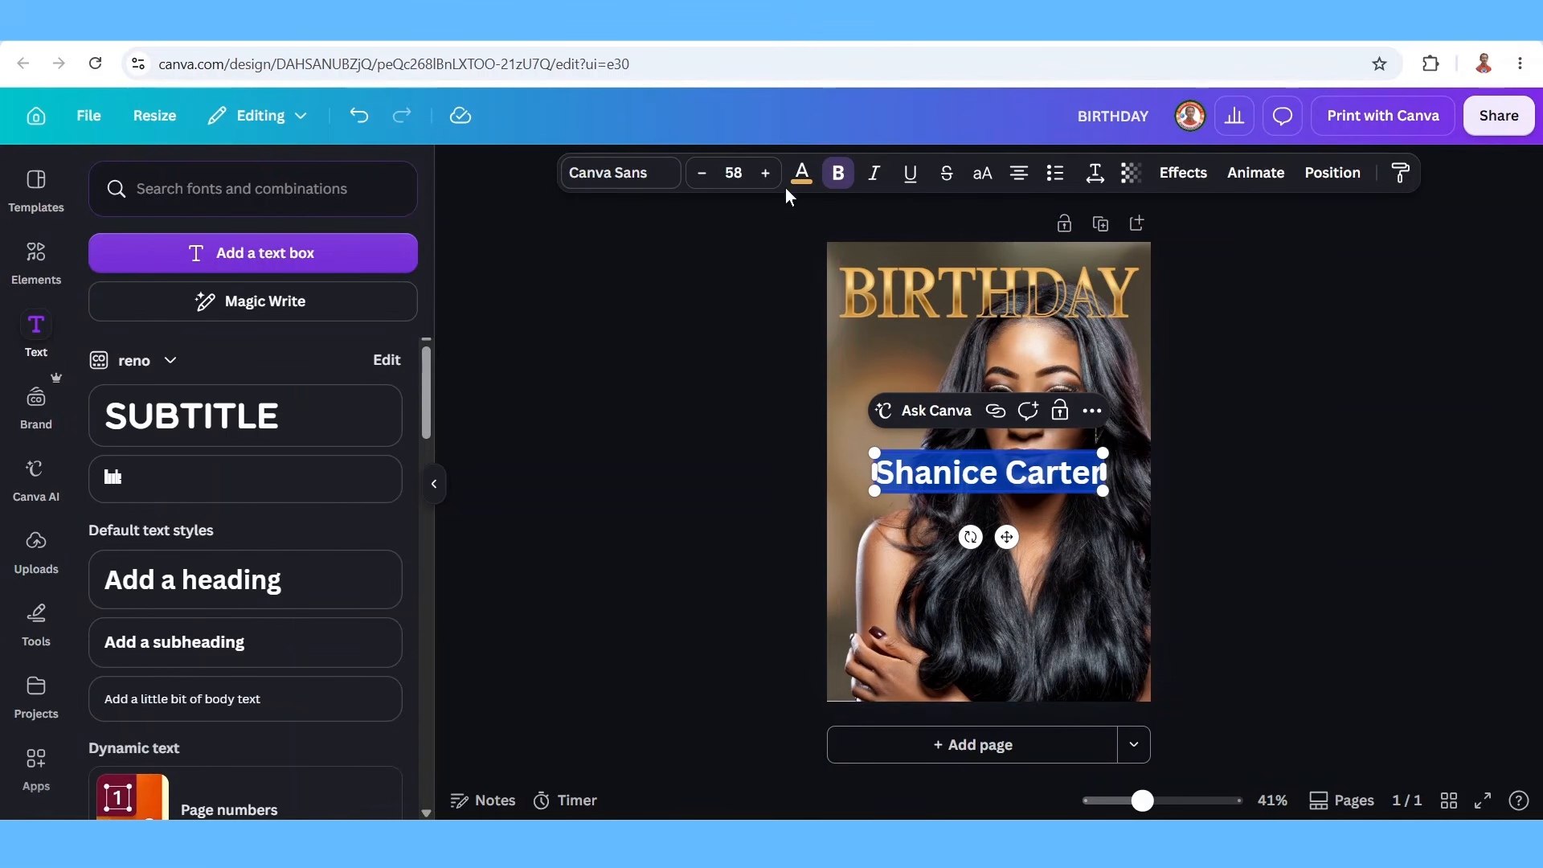
{"action": "left_click", "coordinate": [801, 179]}
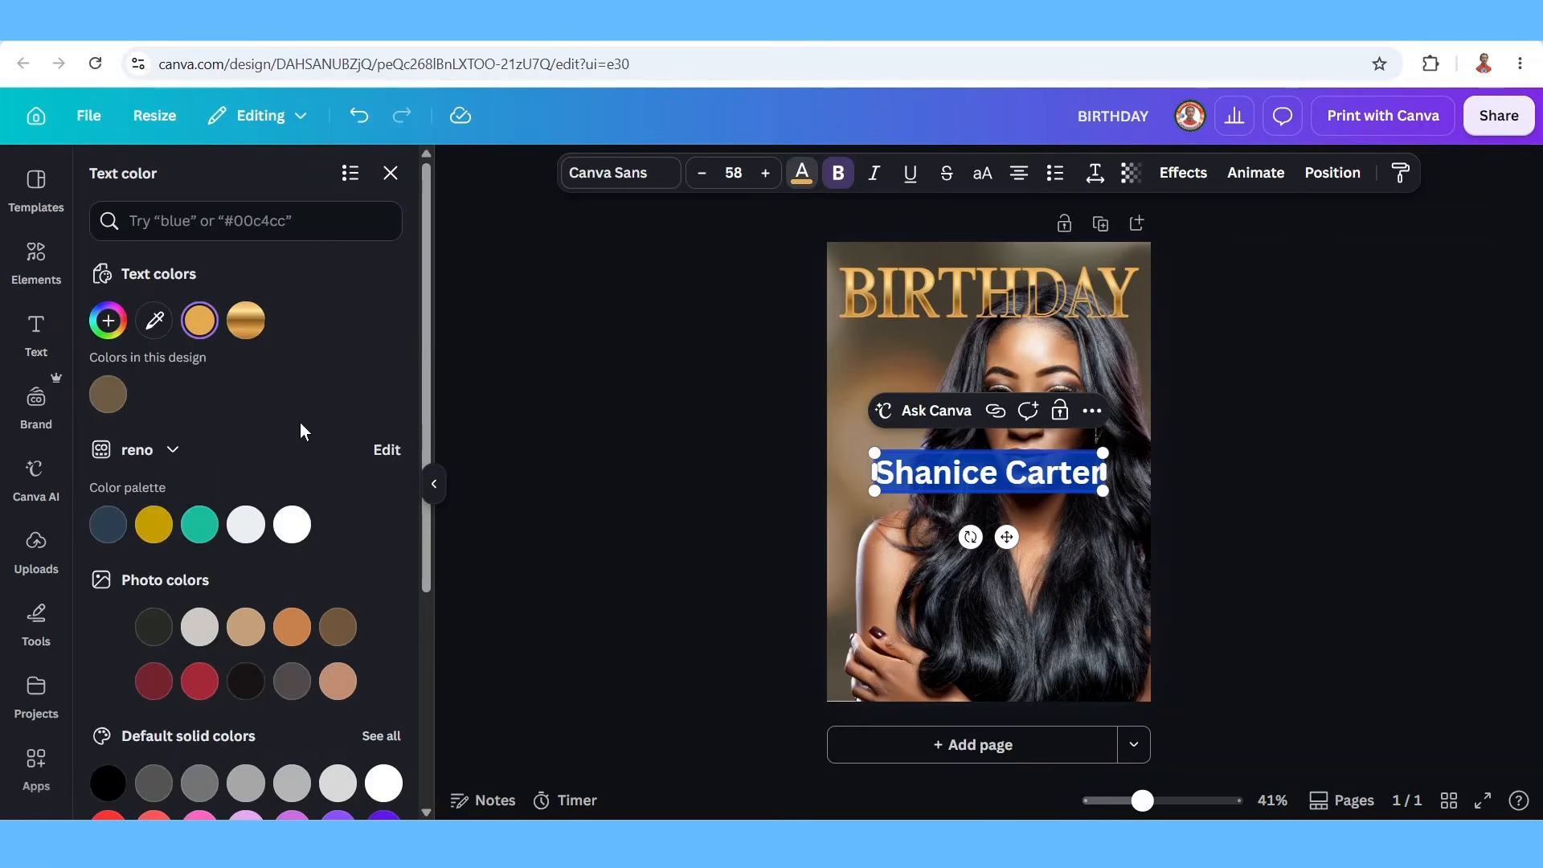
{"action": "left_click", "coordinate": [384, 783]}
Set the name in Times New Roman MT Condensed Regular and enlarge it to size 101.
{"action": "left_click", "coordinate": [623, 178]}
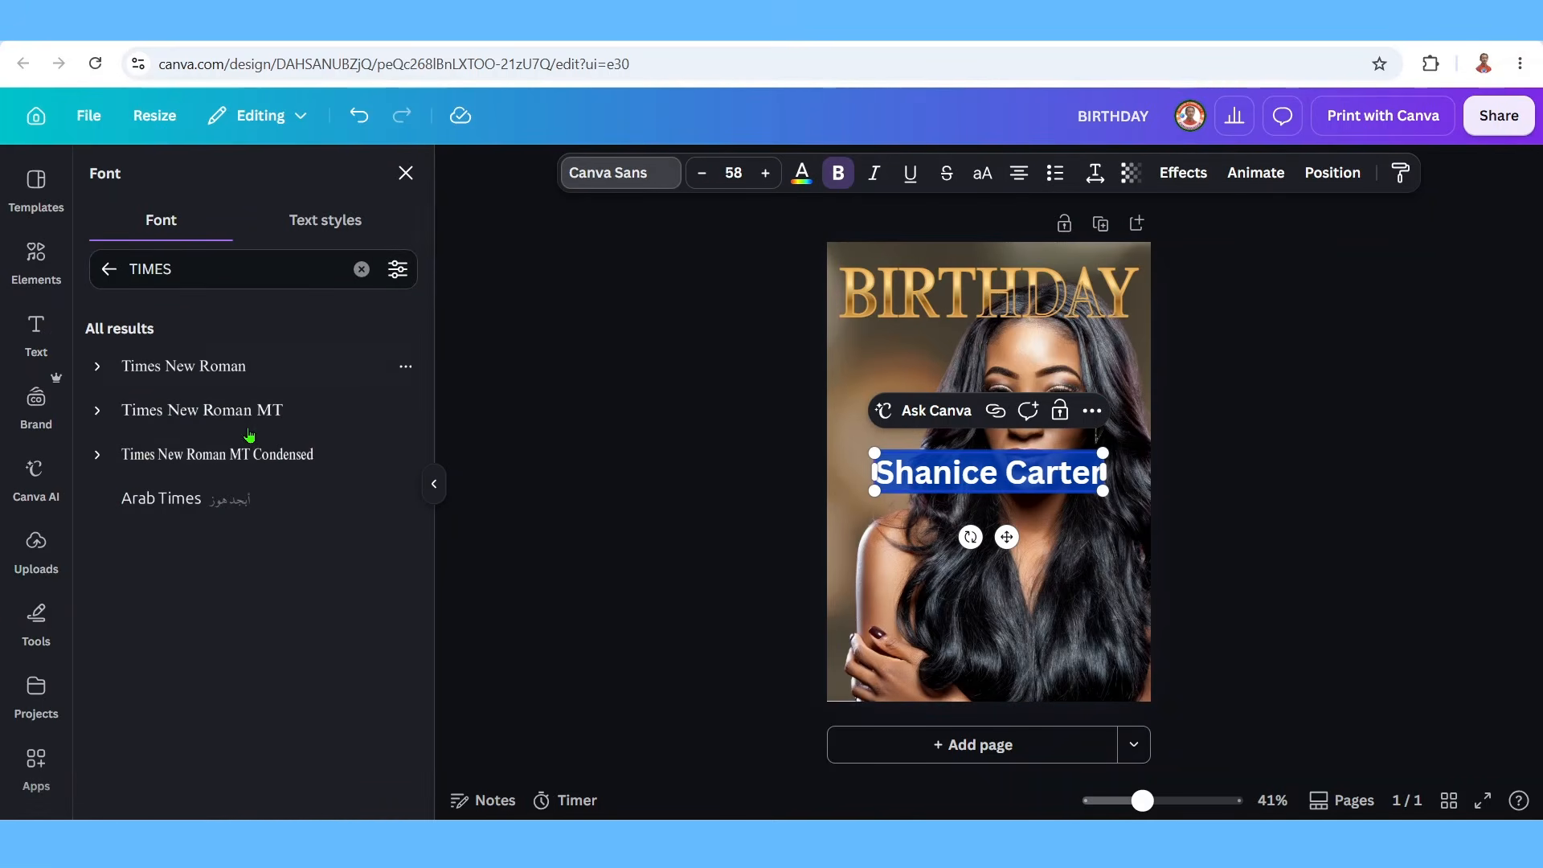
{"action": "left_click", "coordinate": [98, 455]}
{"action": "left_click", "coordinate": [155, 502]}
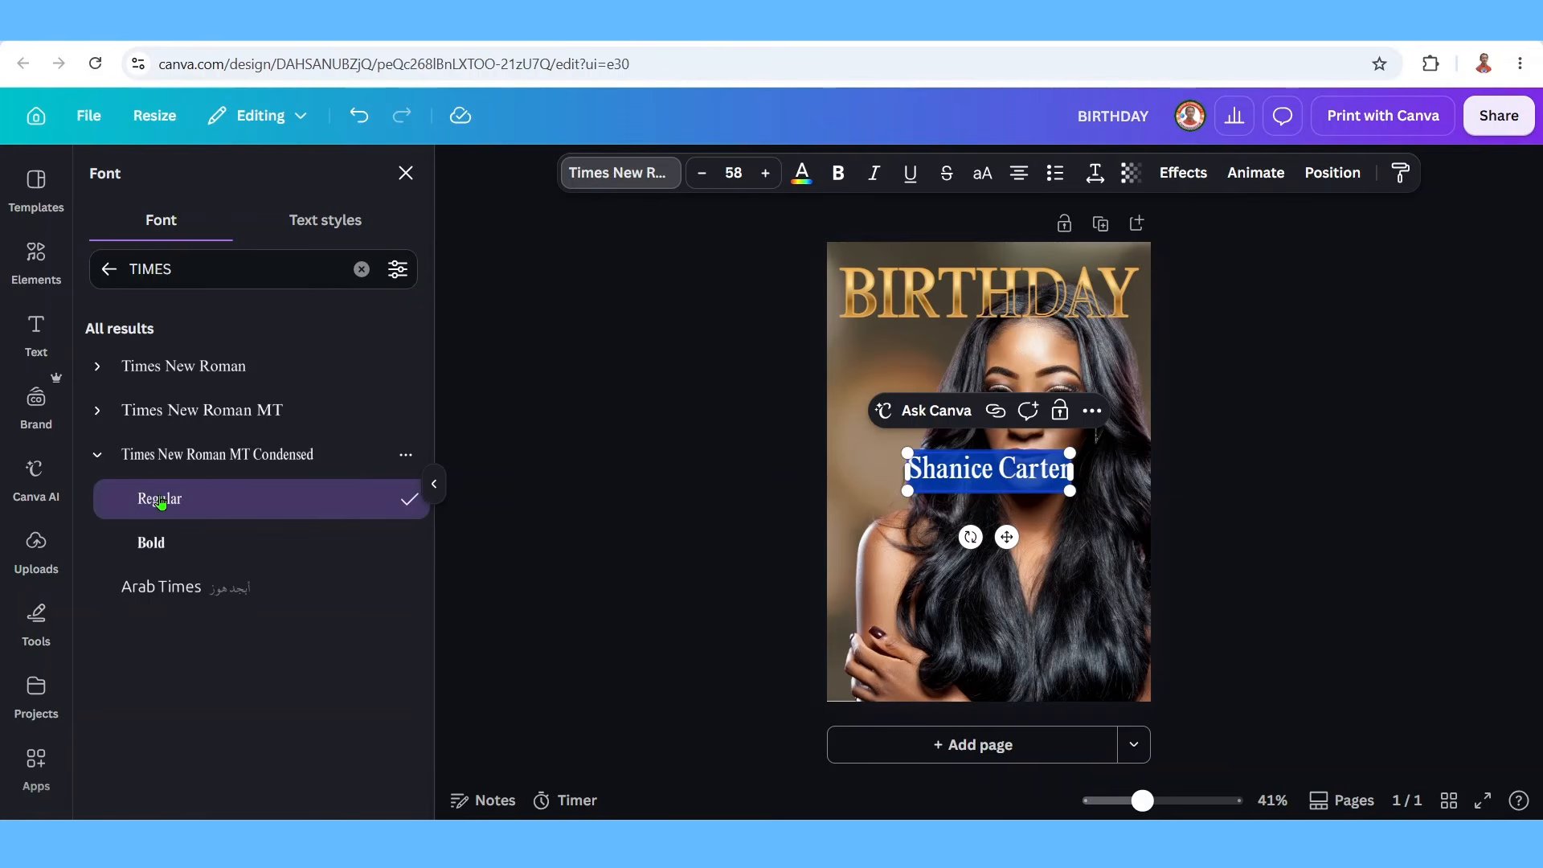
{"action": "left_click_drag", "start_coordinate": [907, 492], "coordinate": [859, 541]}
{"action": "left_click_drag", "start_coordinate": [1071, 504], "coordinate": [1131, 548]}
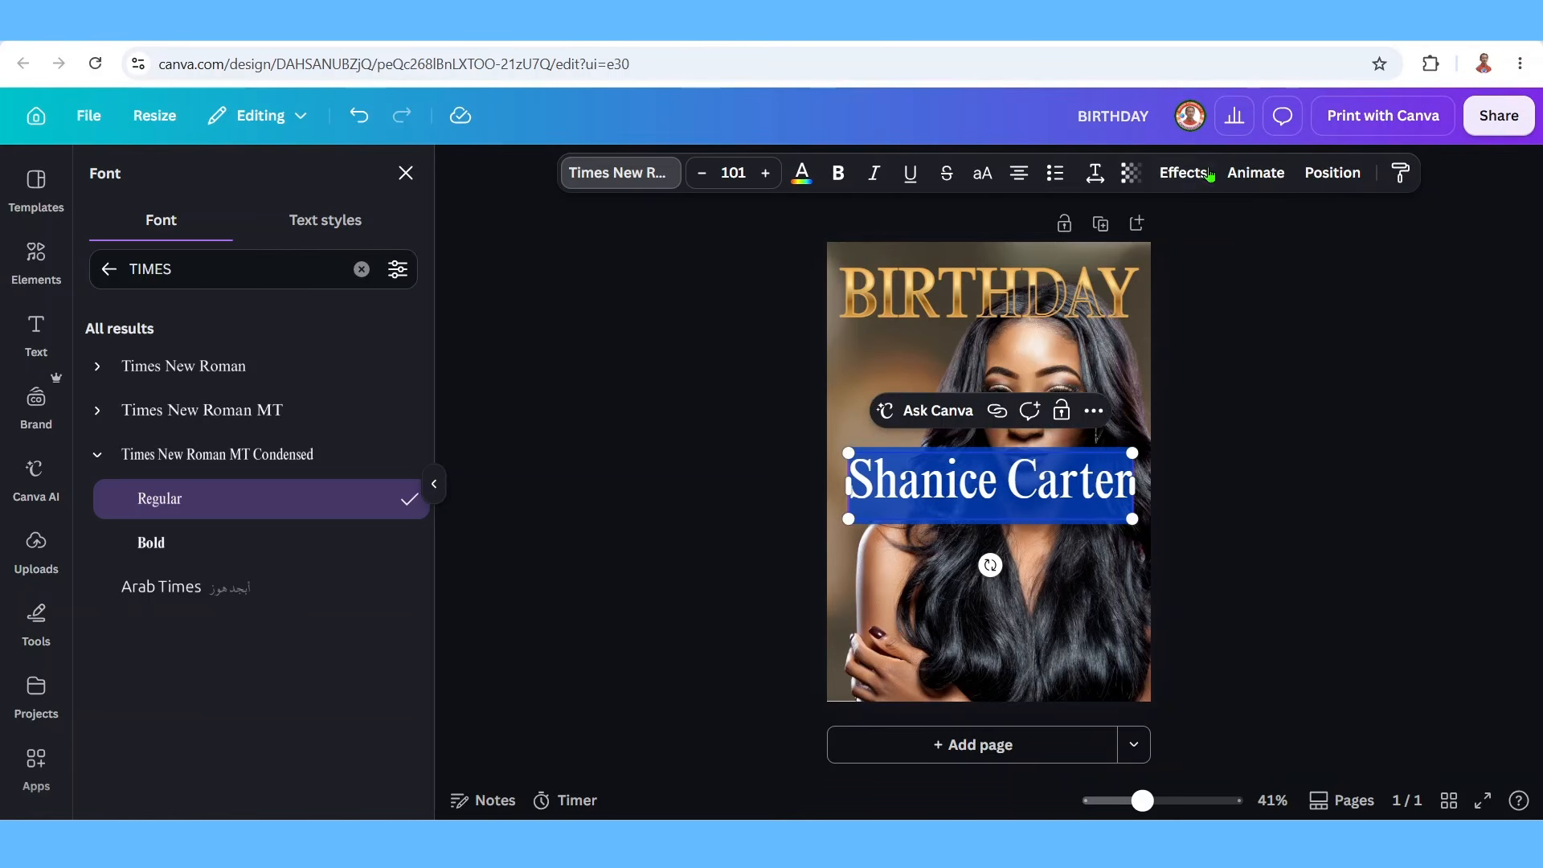
Give the name a black Drop shadow with transparency 100.
{"action": "left_click", "coordinate": [1183, 172]}
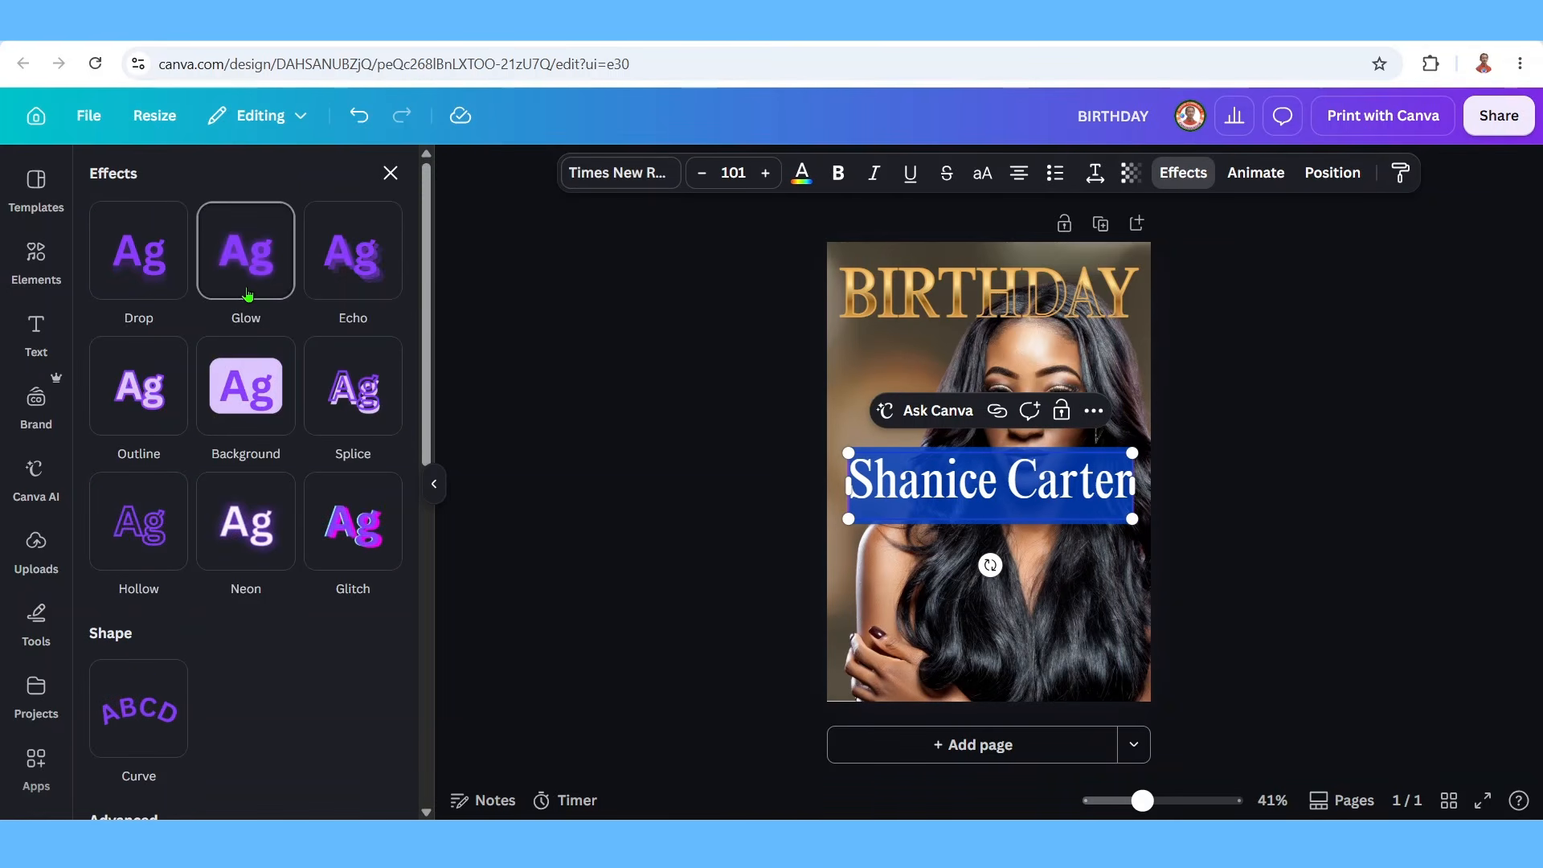
{"action": "left_click", "coordinate": [157, 273]}
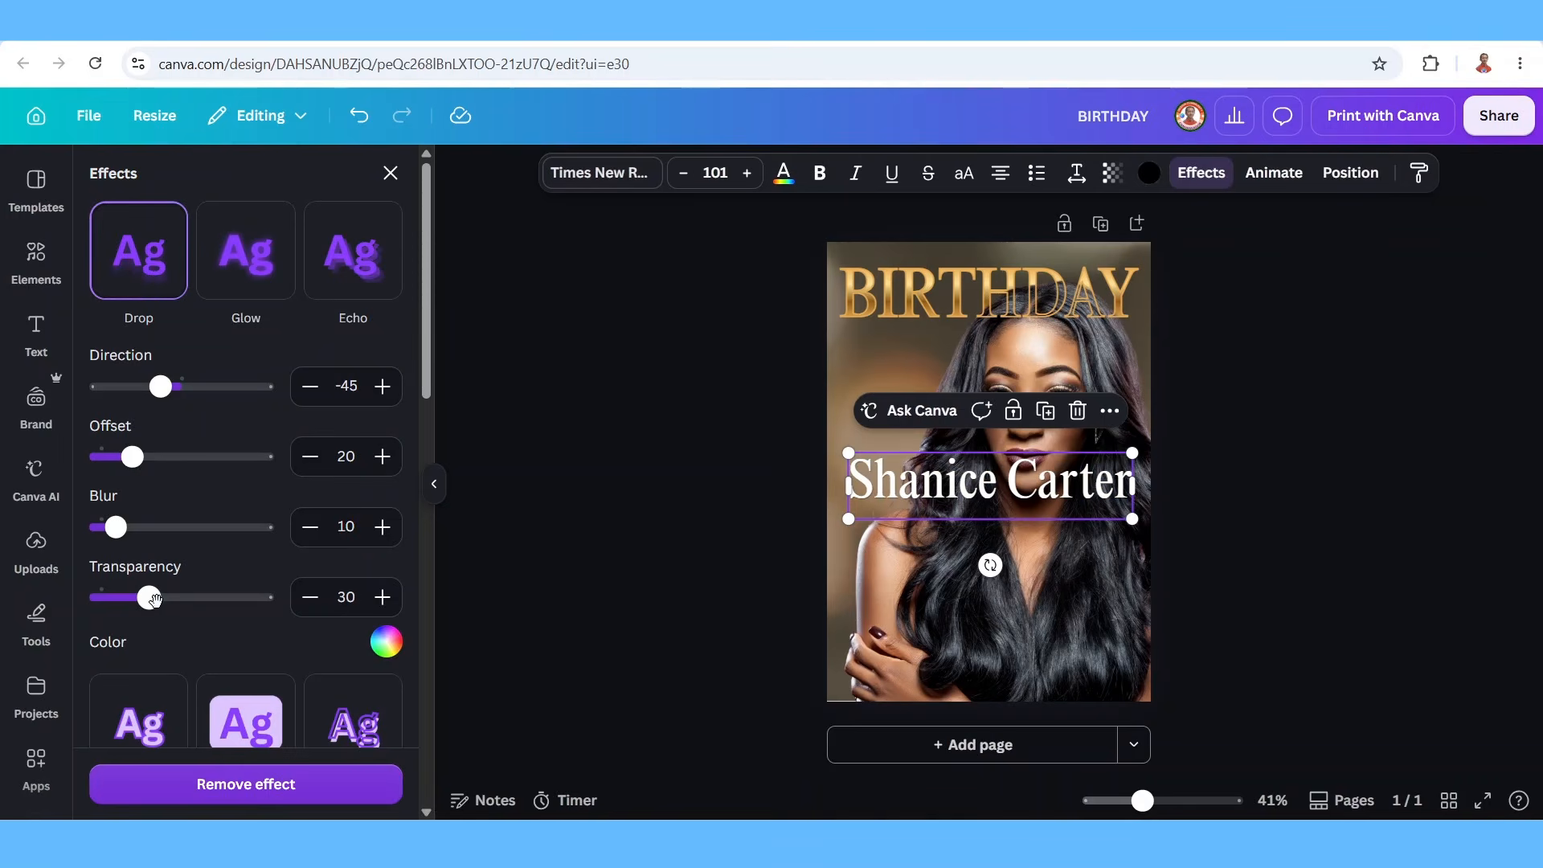
{"action": "left_click_drag", "start_coordinate": [158, 604], "coordinate": [297, 602]}
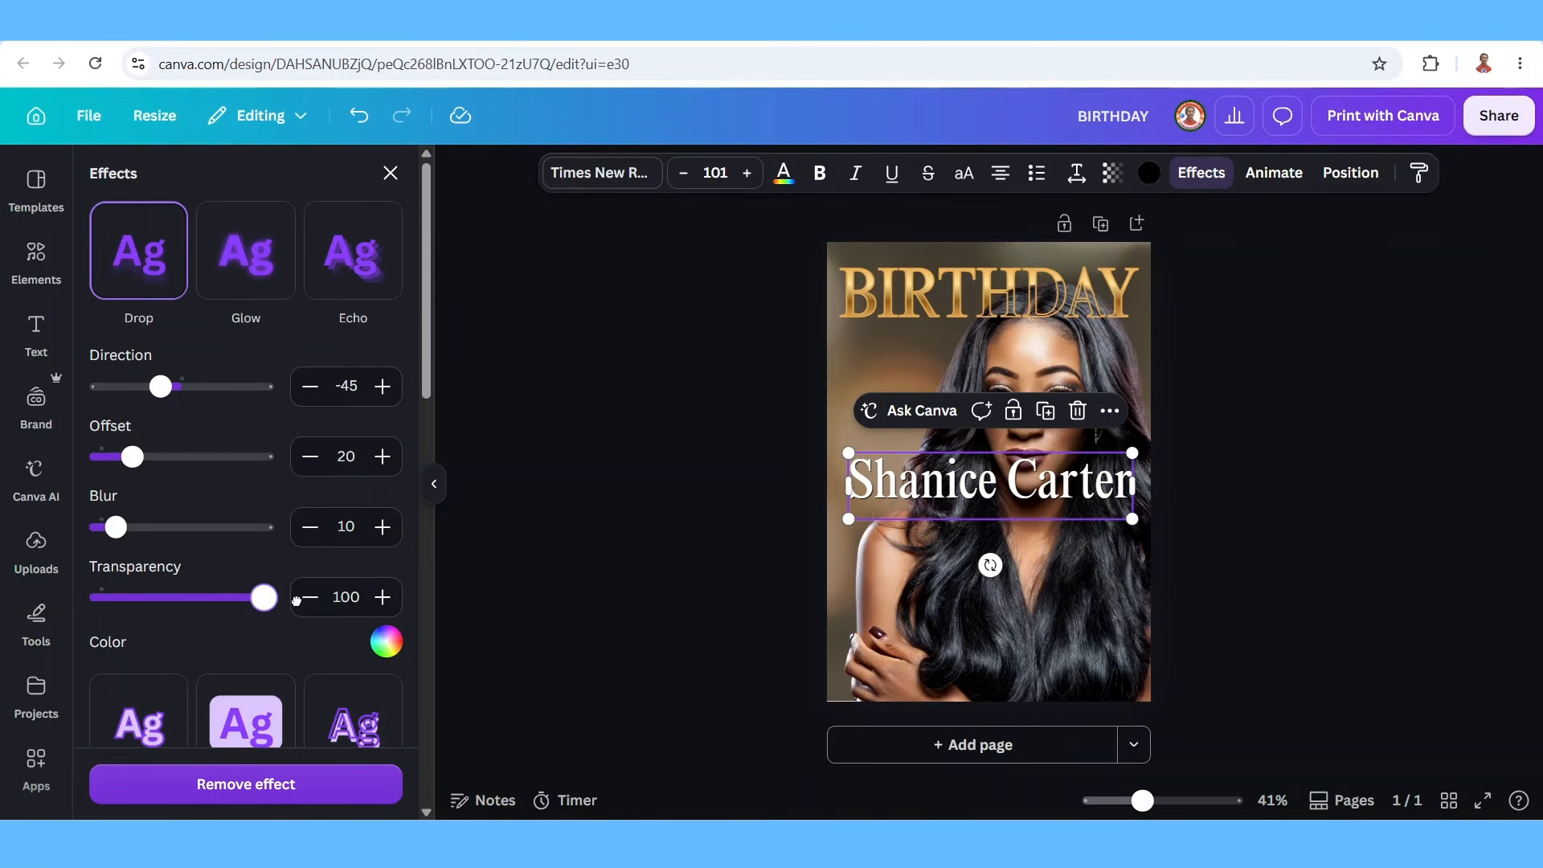
{"action": "left_click", "coordinate": [386, 643]}
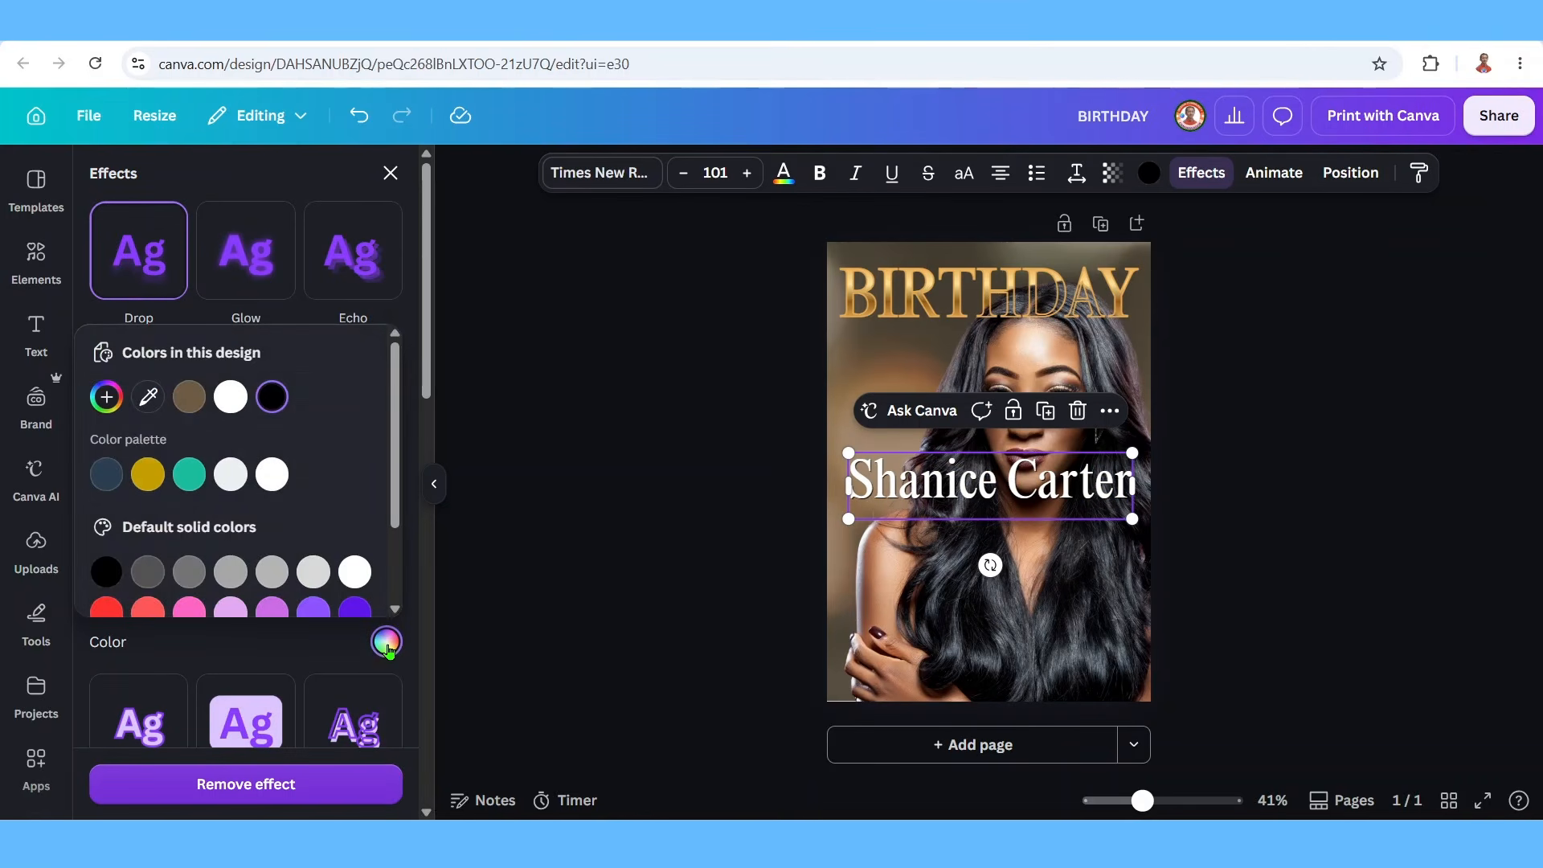
{"action": "left_click", "coordinate": [271, 406]}
{"action": "left_click", "coordinate": [1031, 522]}
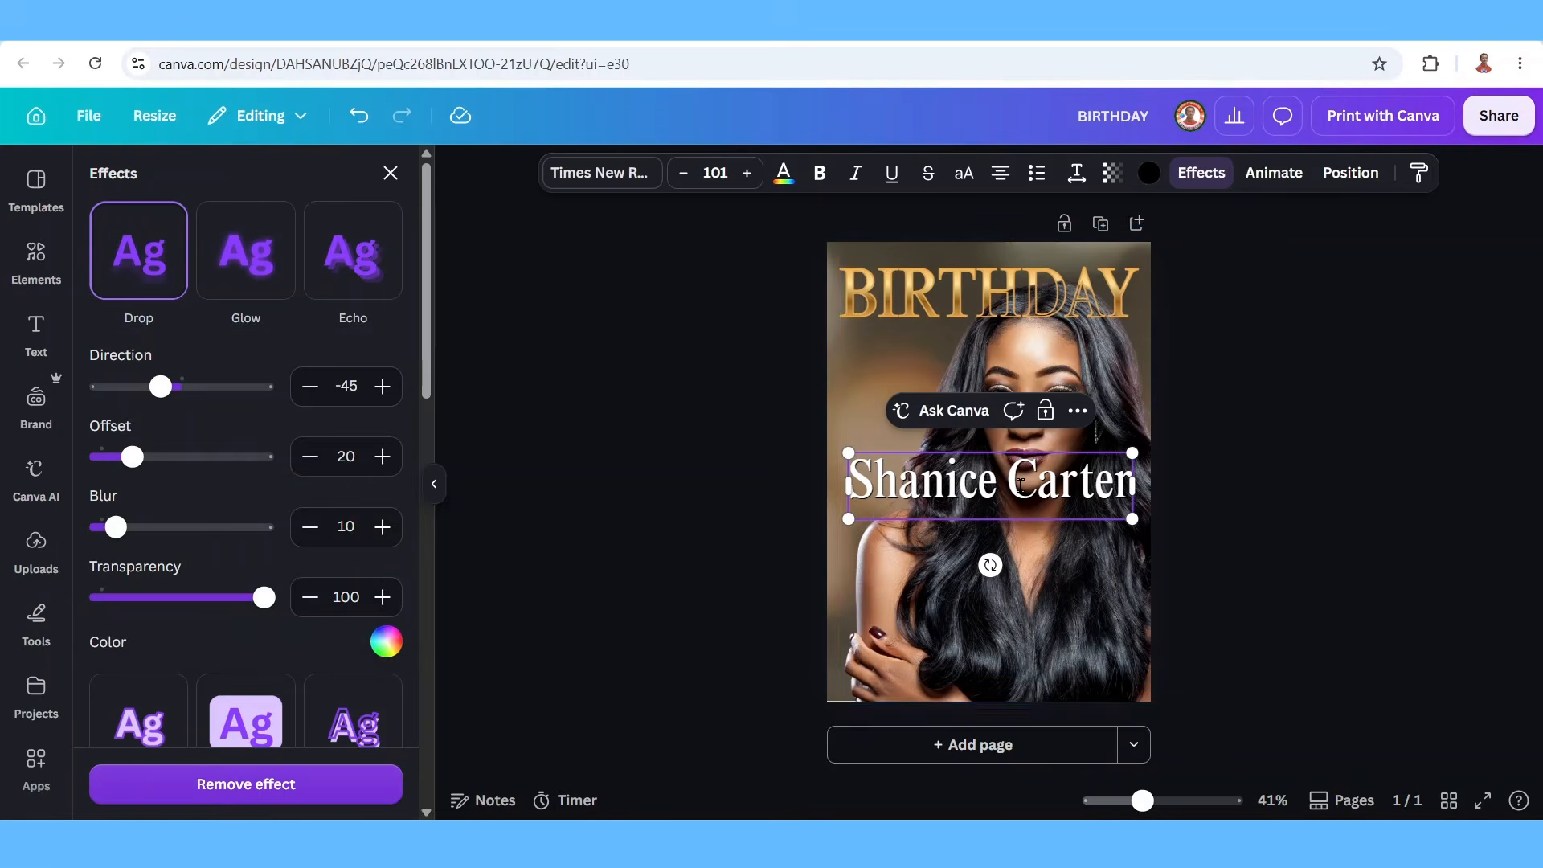
Move the name line down near the bottom of the cover.
{"action": "left_click", "coordinate": [1069, 555]}
{"action": "left_click", "coordinate": [1058, 505]}
{"action": "left_click_drag", "start_coordinate": [1045, 499], "coordinate": [1042, 645]}
Paste the tagline, enlarge it to about size 38, and set it in Helvetica World Bold.
{"action": "left_click", "coordinate": [991, 533]}
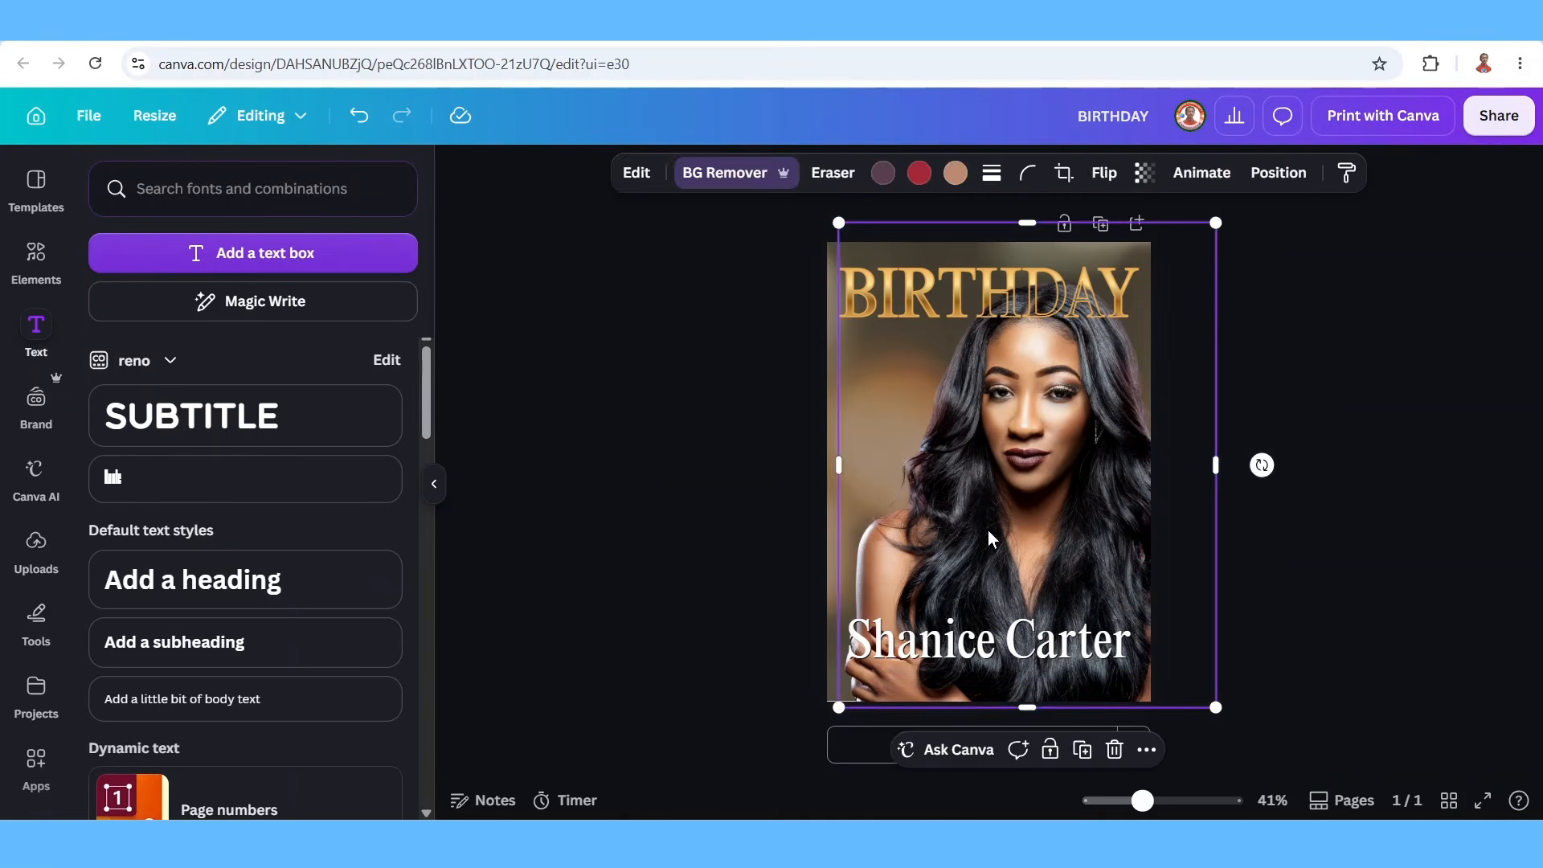
{"action": "type", "text": "Celebrates 28 Years of Grace, Grit & Glory"}
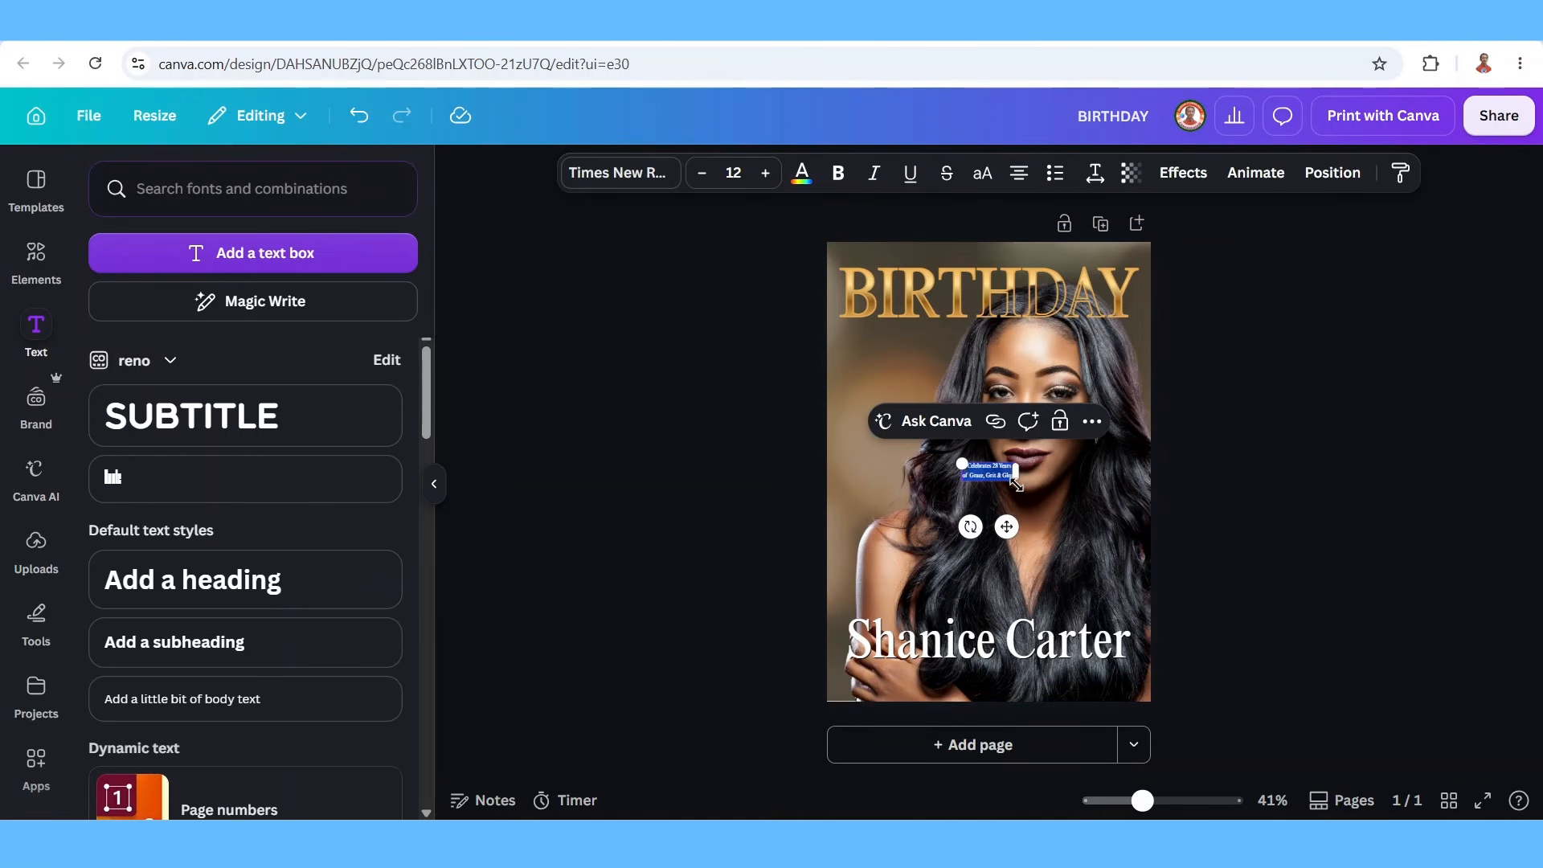
{"action": "left_click_drag", "start_coordinate": [1015, 482], "coordinate": [1126, 546]}
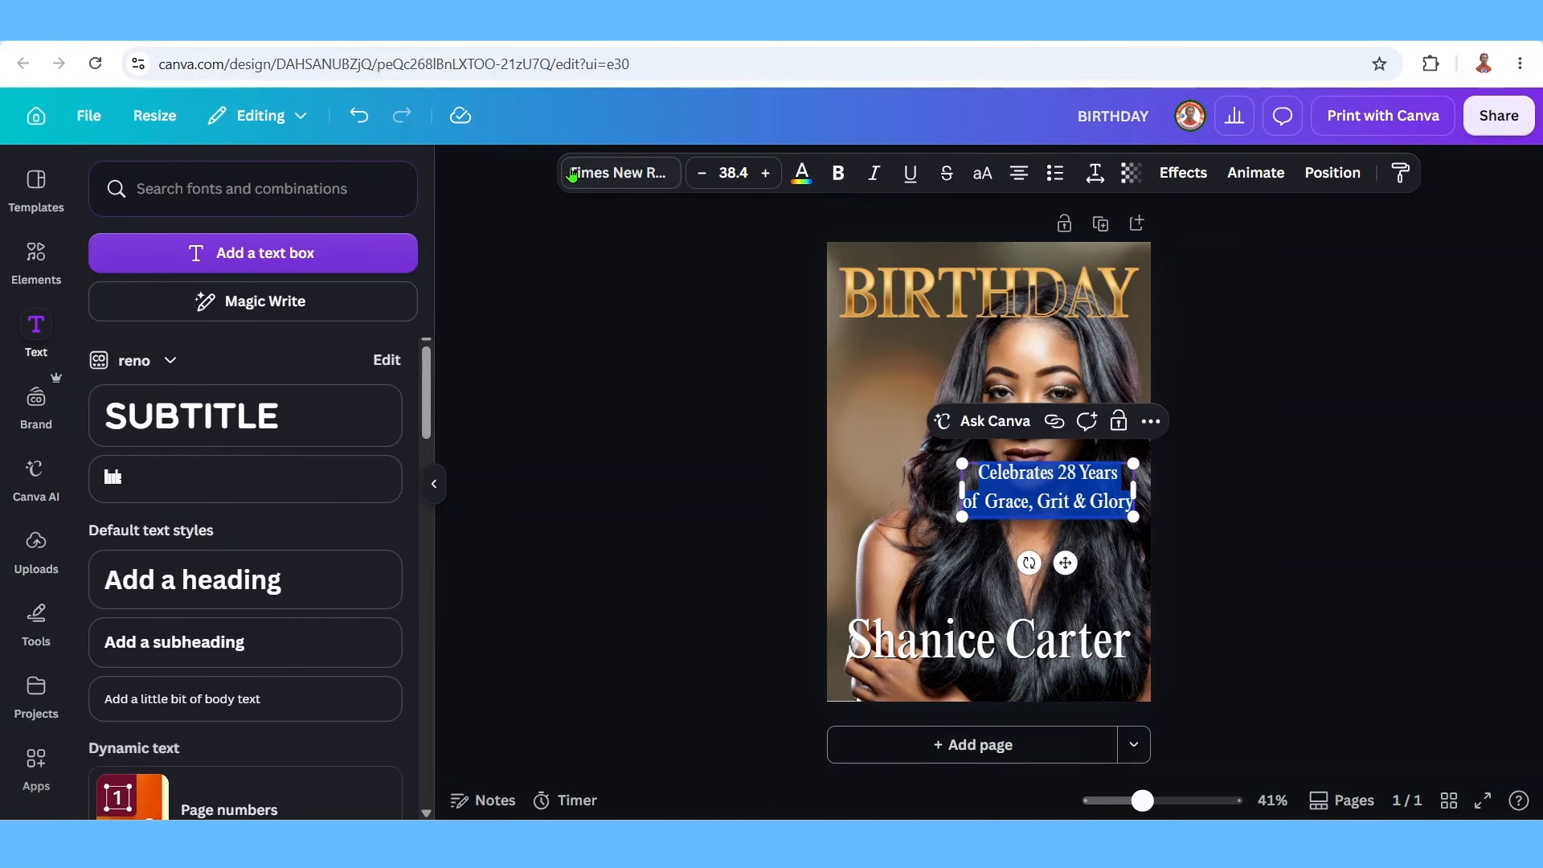
{"action": "left_click", "coordinate": [597, 173]}
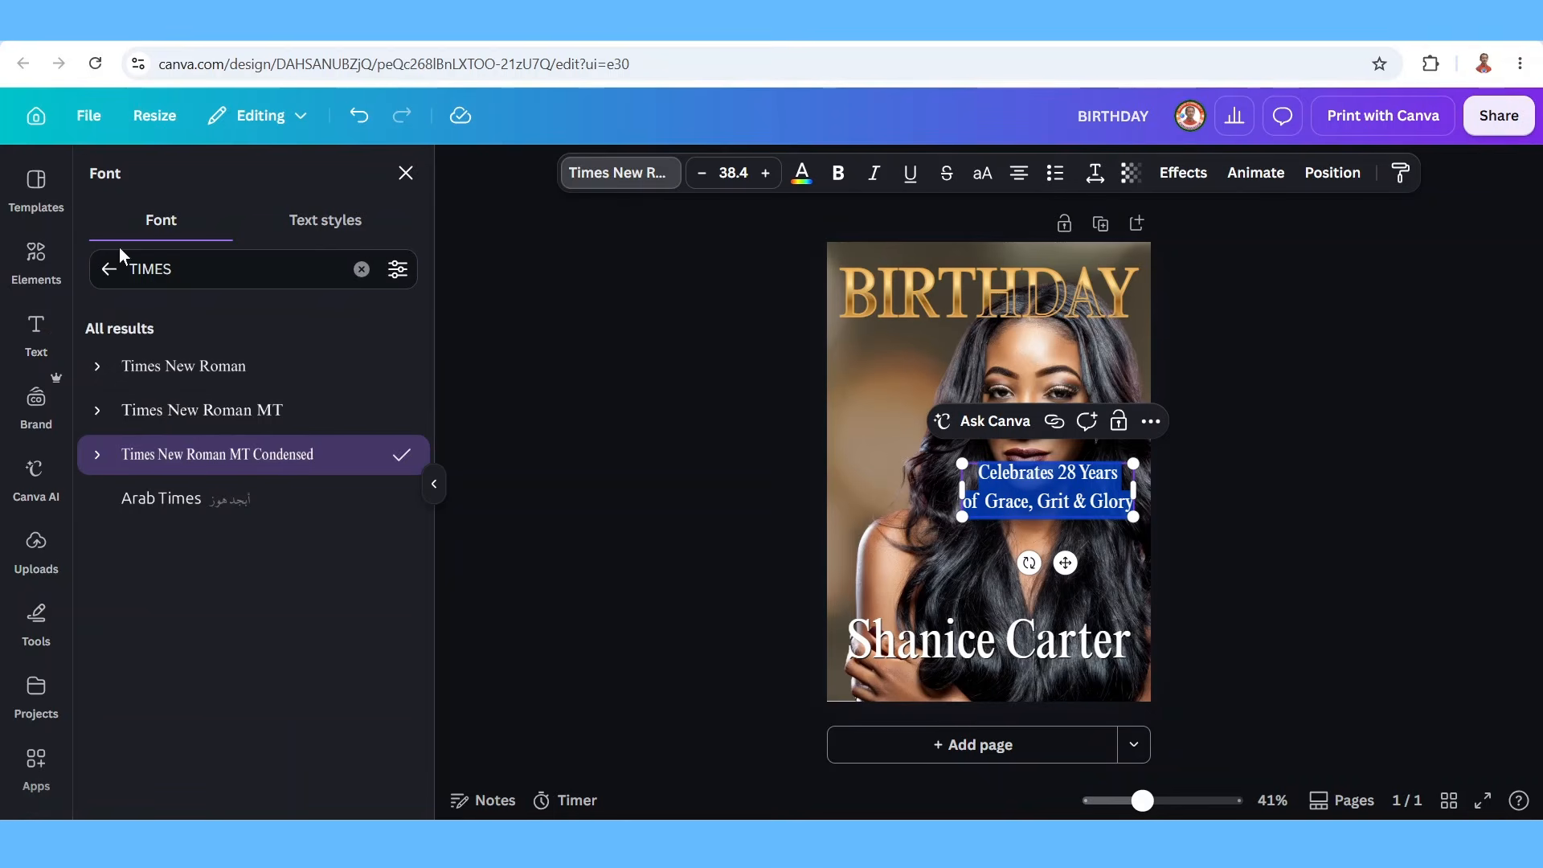
{"action": "left_click", "coordinate": [109, 268]}
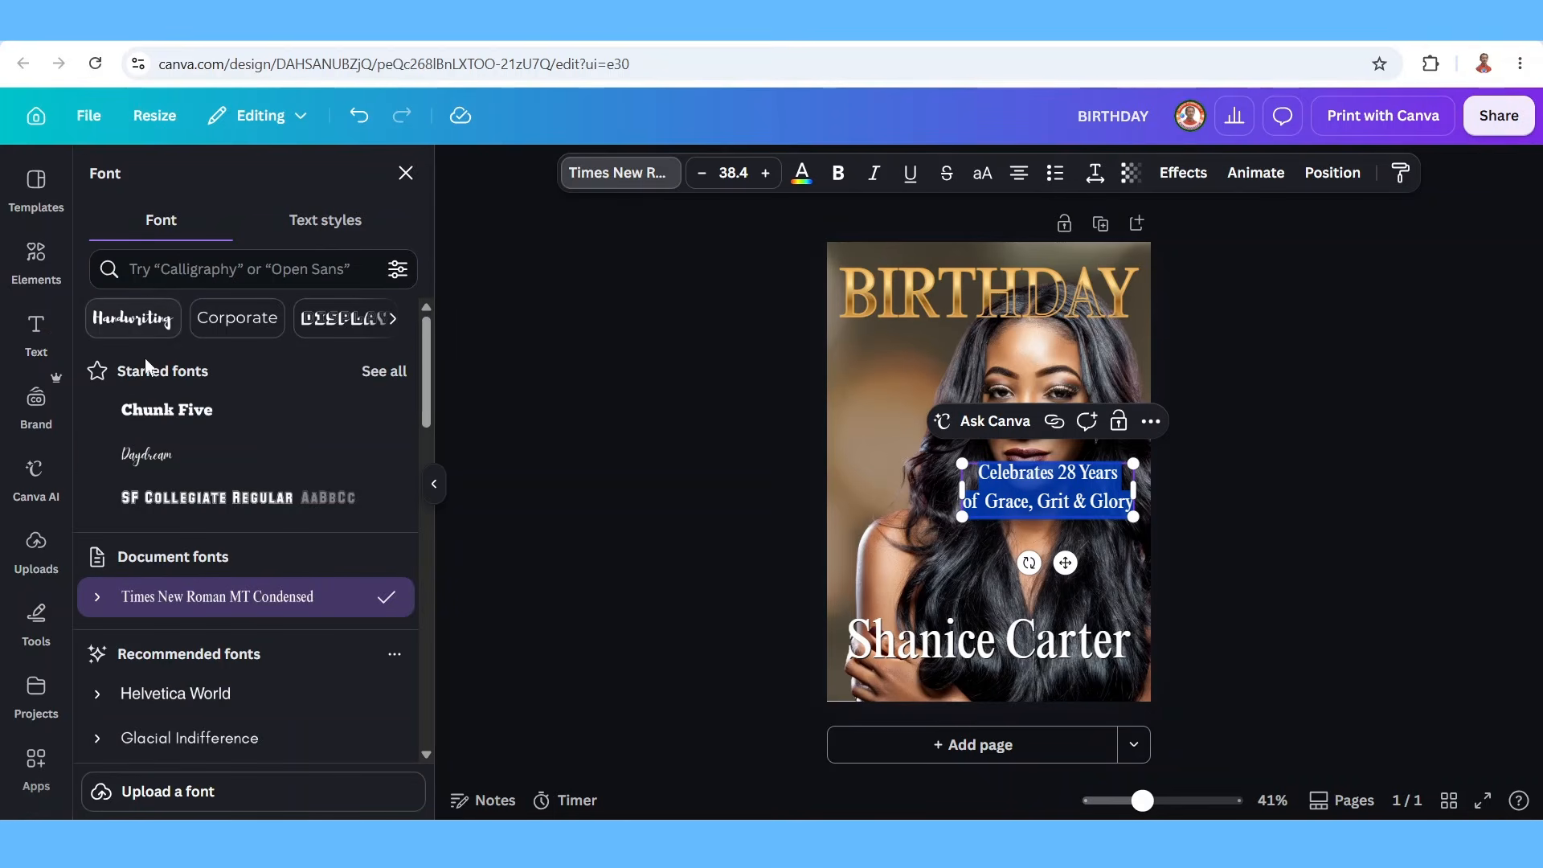
{"action": "left_click", "coordinate": [97, 694]}
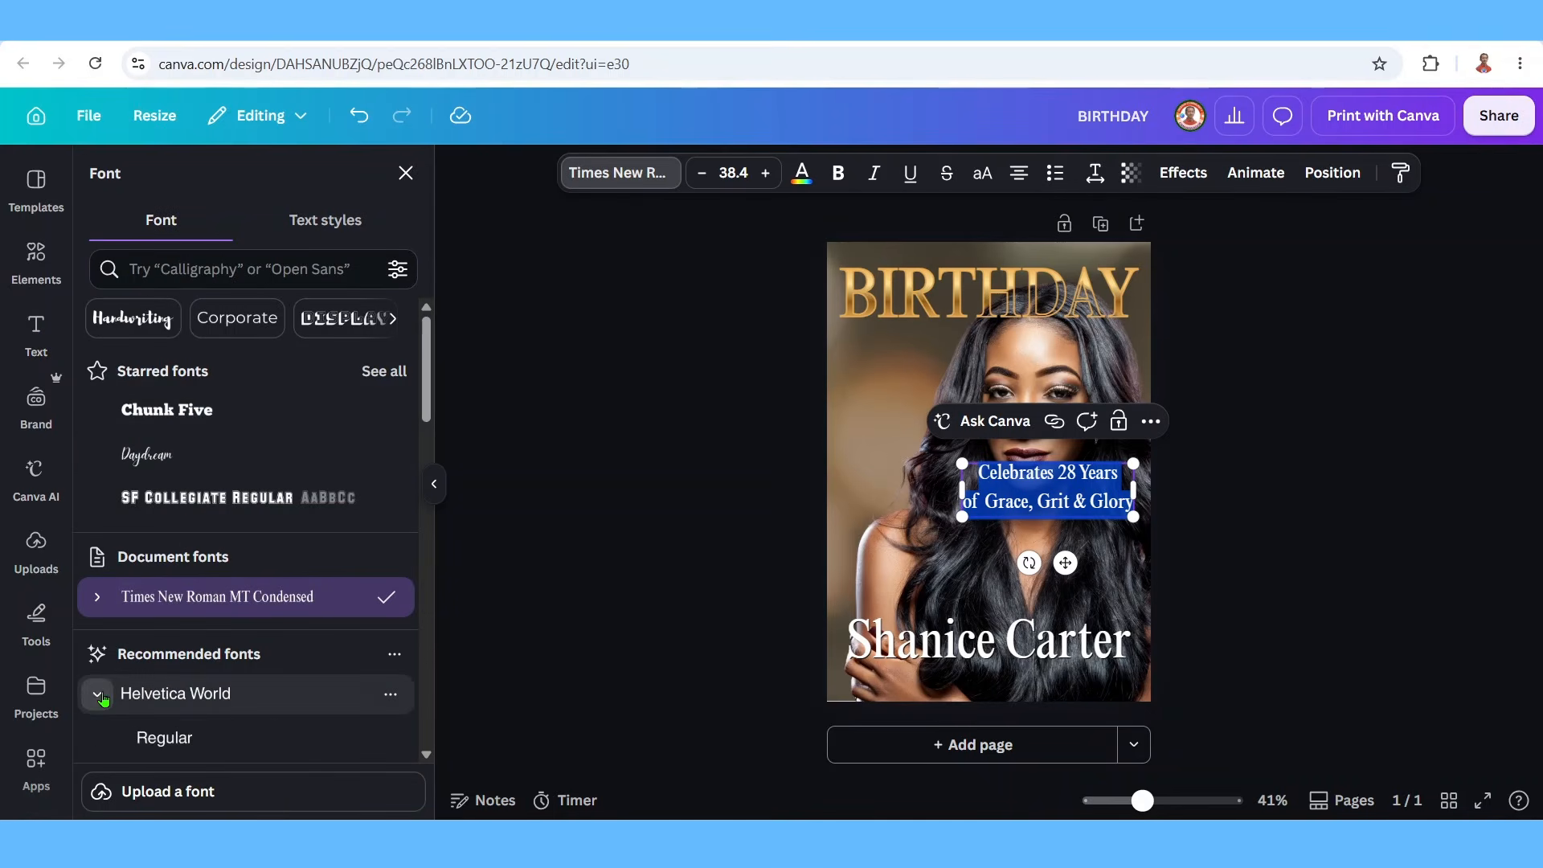
{"action": "scroll", "coordinate": [161, 680], "scroll_direction": "down", "scroll_amount": 1}
{"action": "left_click", "coordinate": [164, 683]}
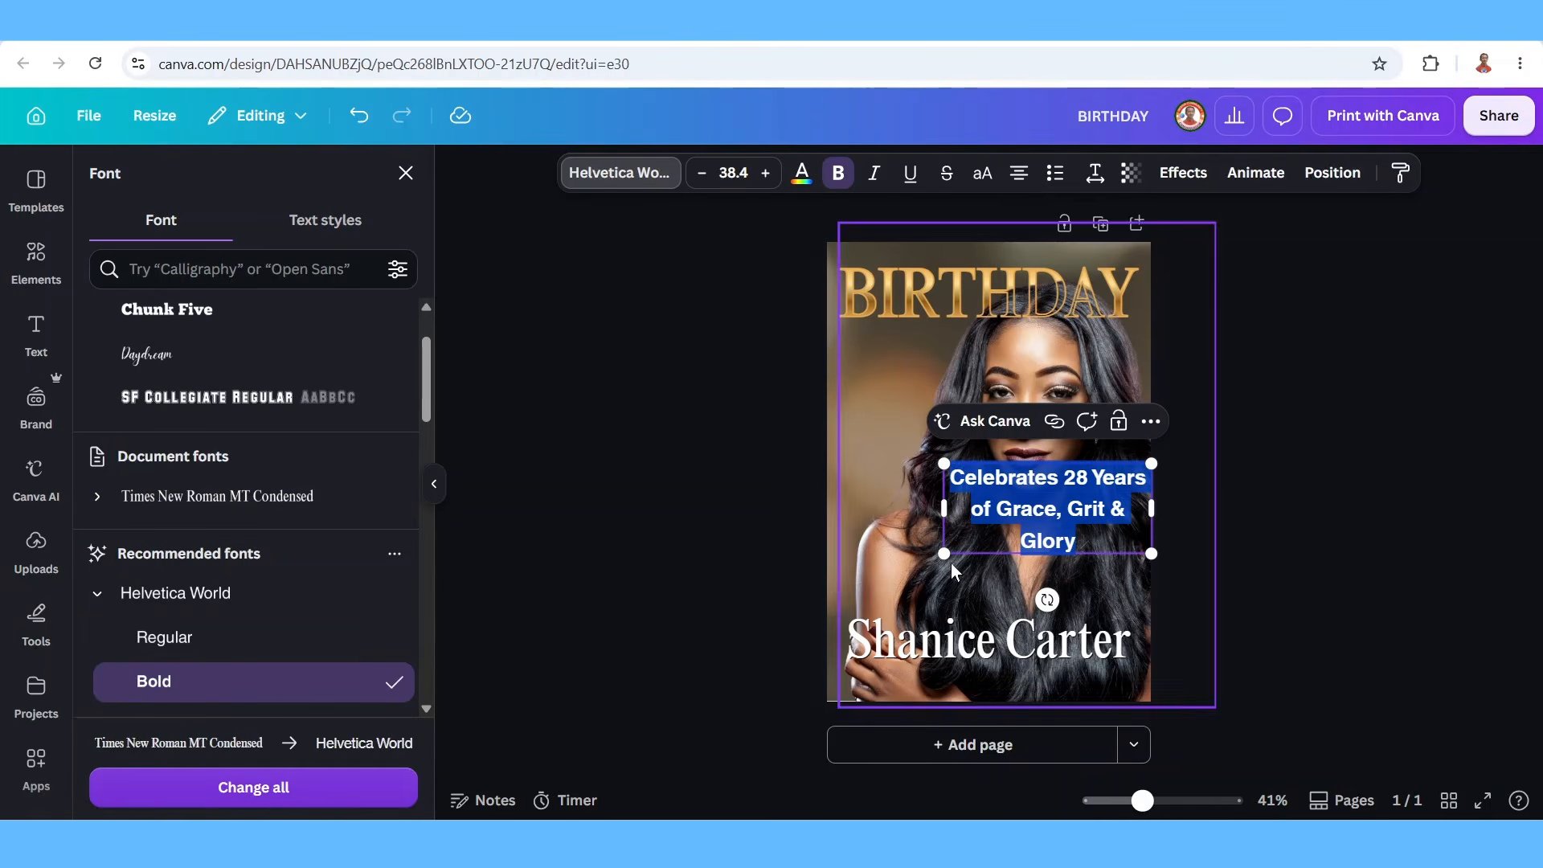
Wrap the tagline onto two lines with line spacing 0.92, uppercase it, and shrink it toward the name.
{"action": "left_click_drag", "start_coordinate": [921, 506], "coordinate": [854, 505]}
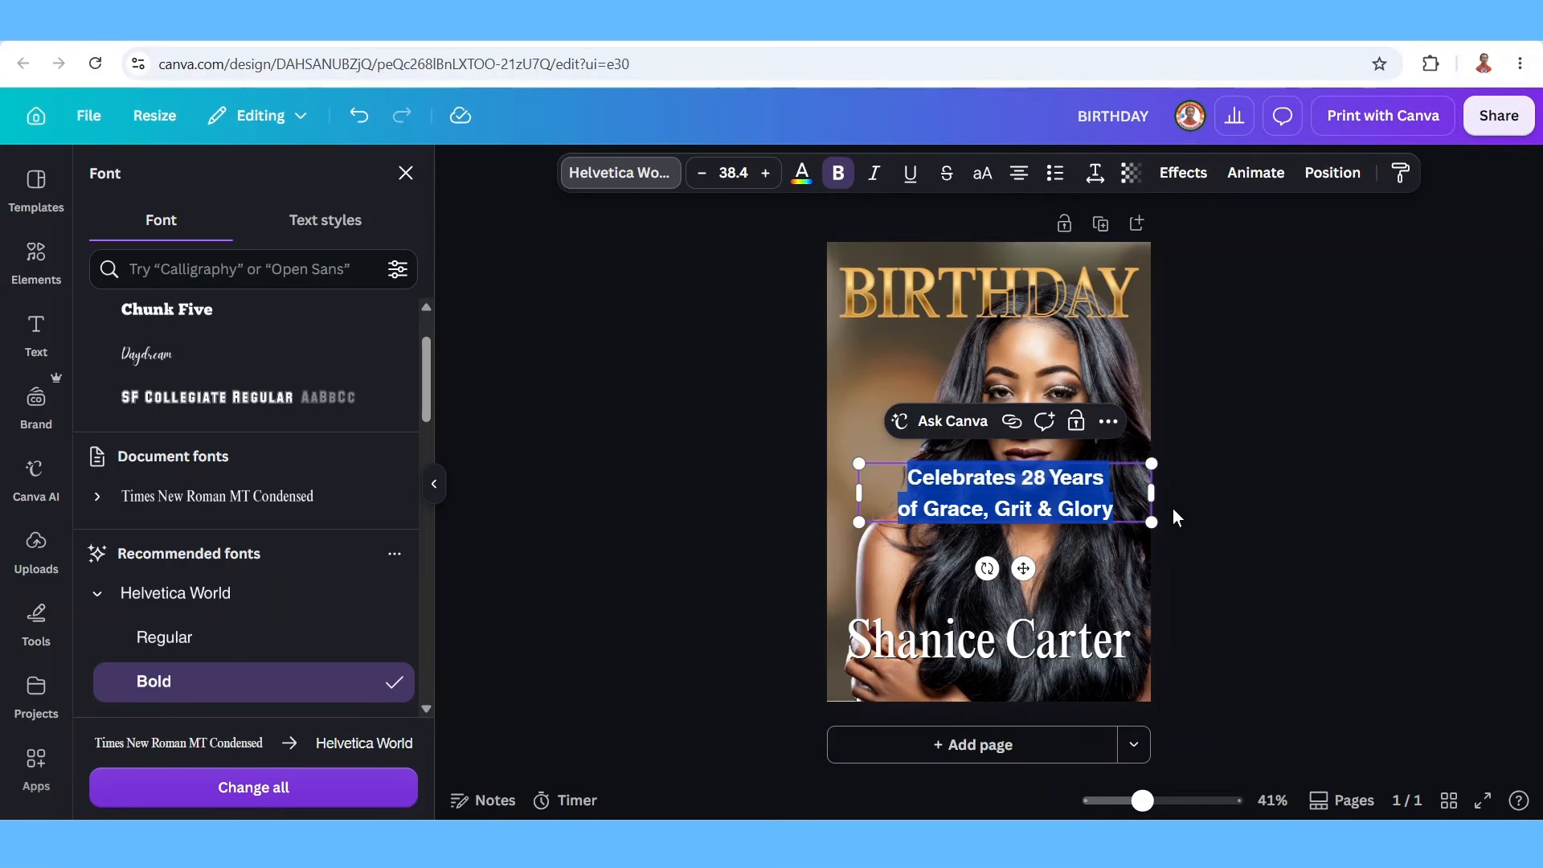
{"action": "left_click", "coordinate": [1096, 173]}
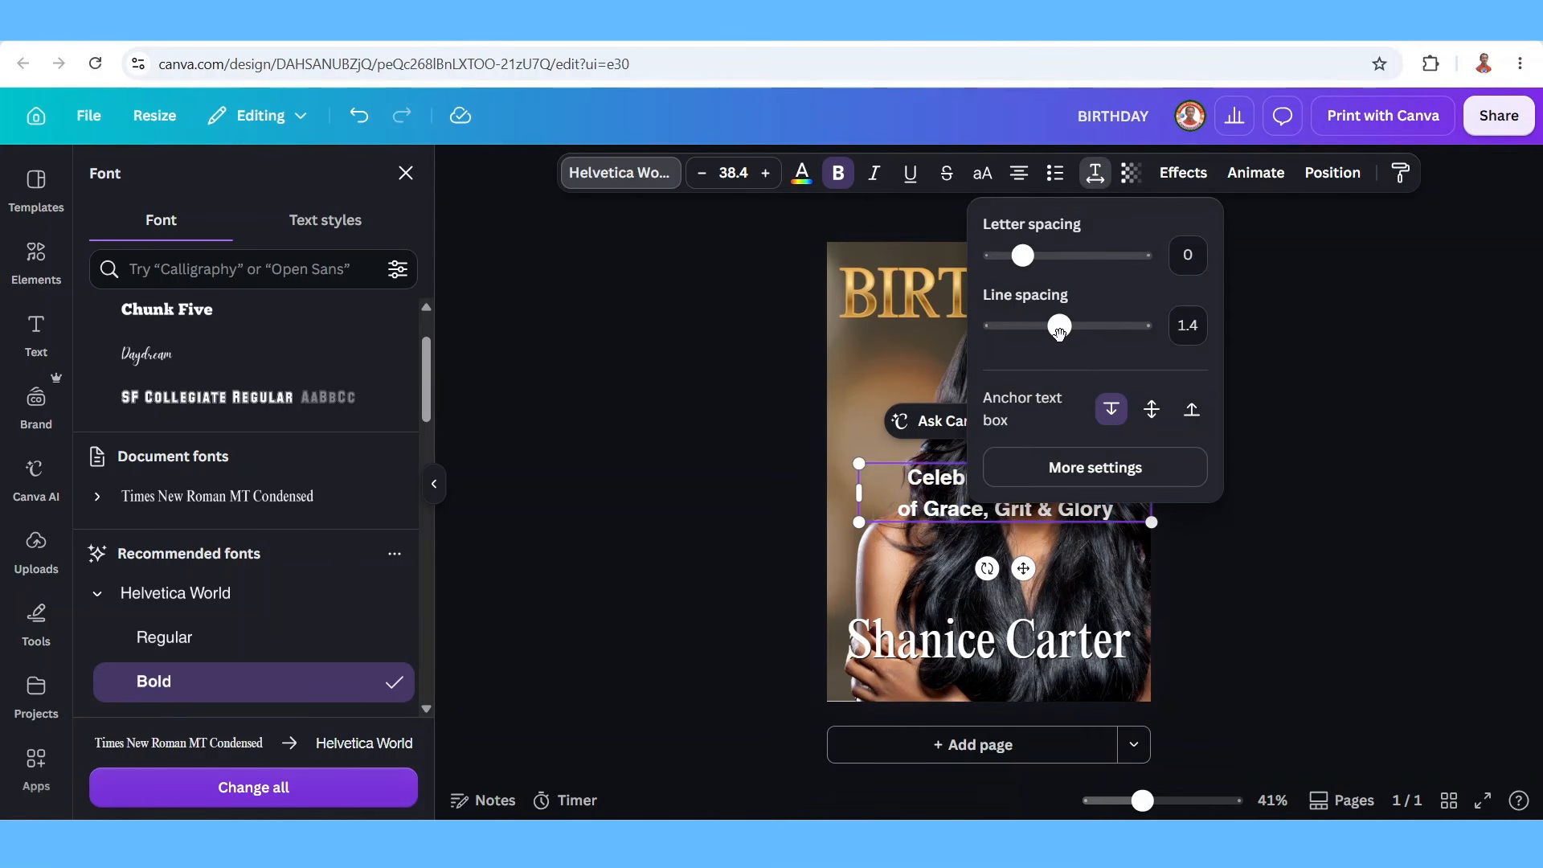
{"action": "left_click_drag", "start_coordinate": [1059, 329], "coordinate": [1024, 327]}
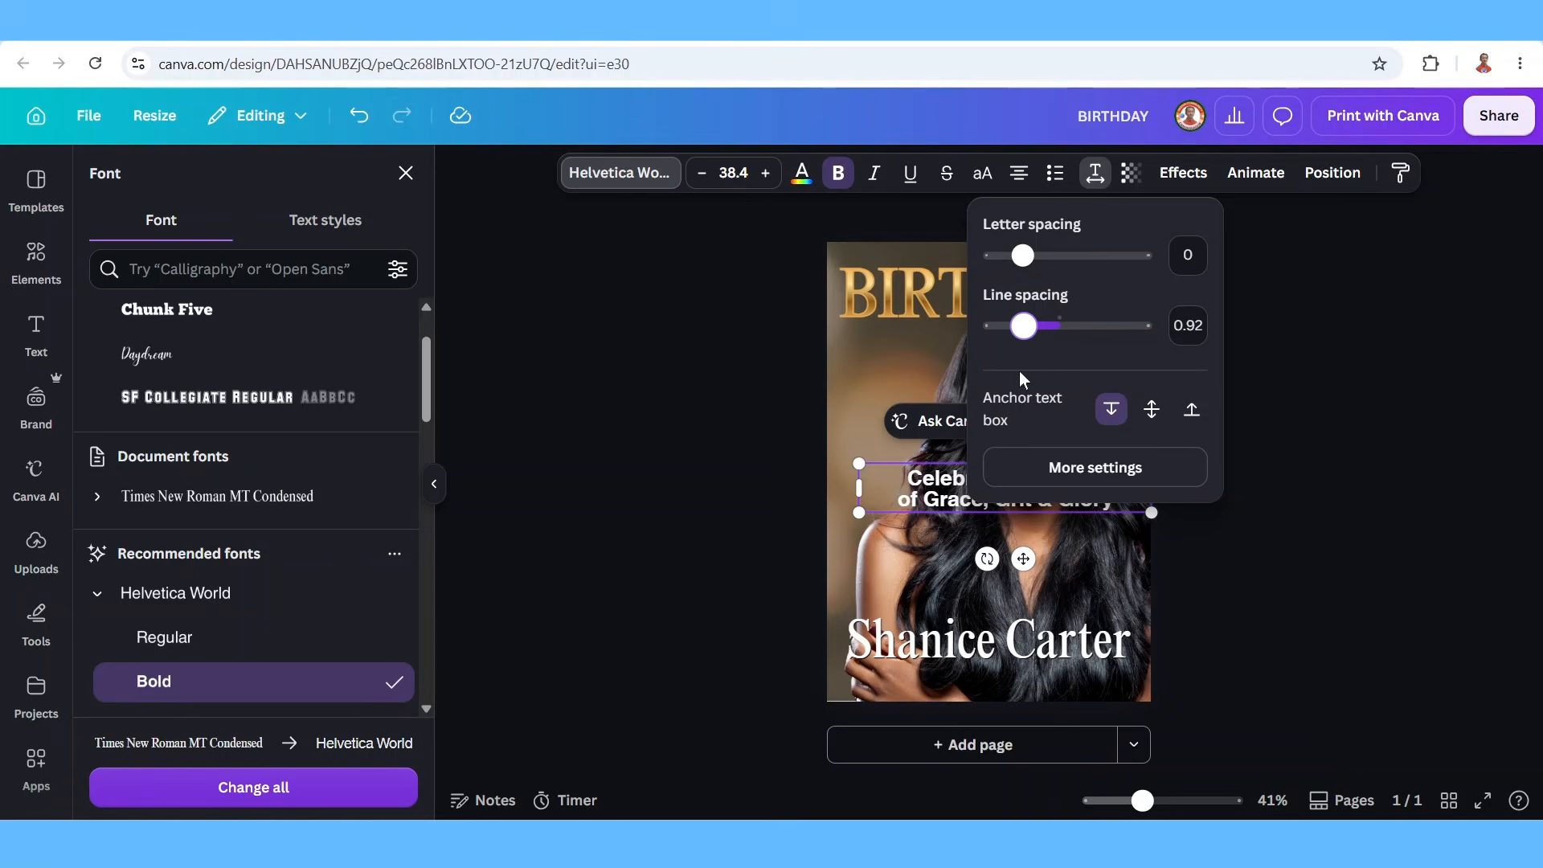
{"action": "left_click", "coordinate": [982, 172]}
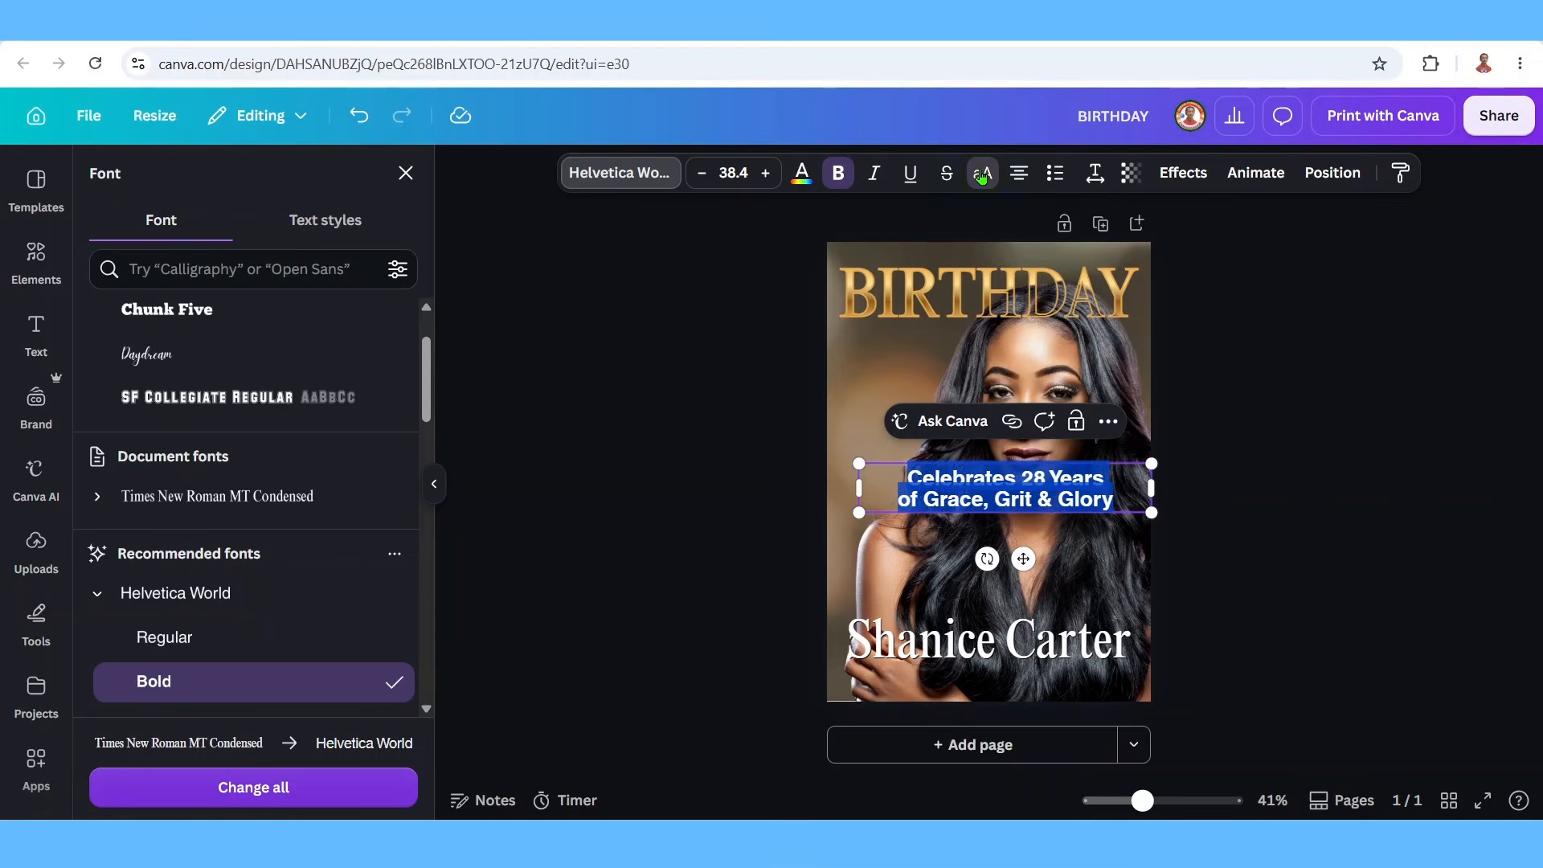
{"action": "left_click", "coordinate": [1175, 495]}
{"action": "left_click", "coordinate": [1082, 500]}
{"action": "left_click_drag", "start_coordinate": [1154, 465], "coordinate": [1038, 673]}
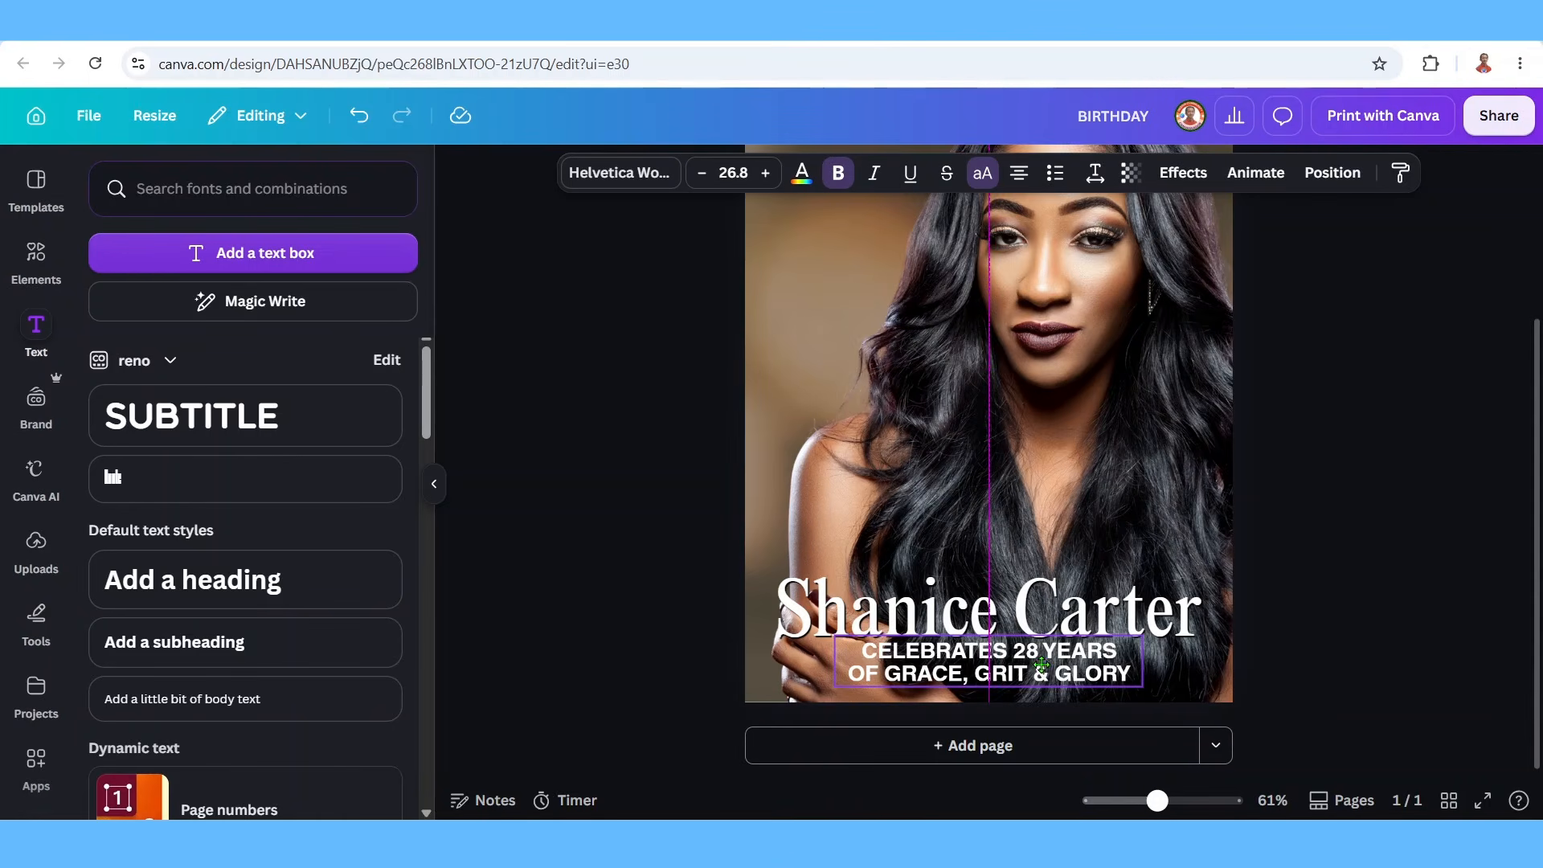
Place the tagline below the name and give it a gold gradient without the dark brown stop, third style.
{"action": "left_click_drag", "start_coordinate": [986, 663], "coordinate": [985, 664]}
{"action": "left_click", "coordinate": [804, 172]}
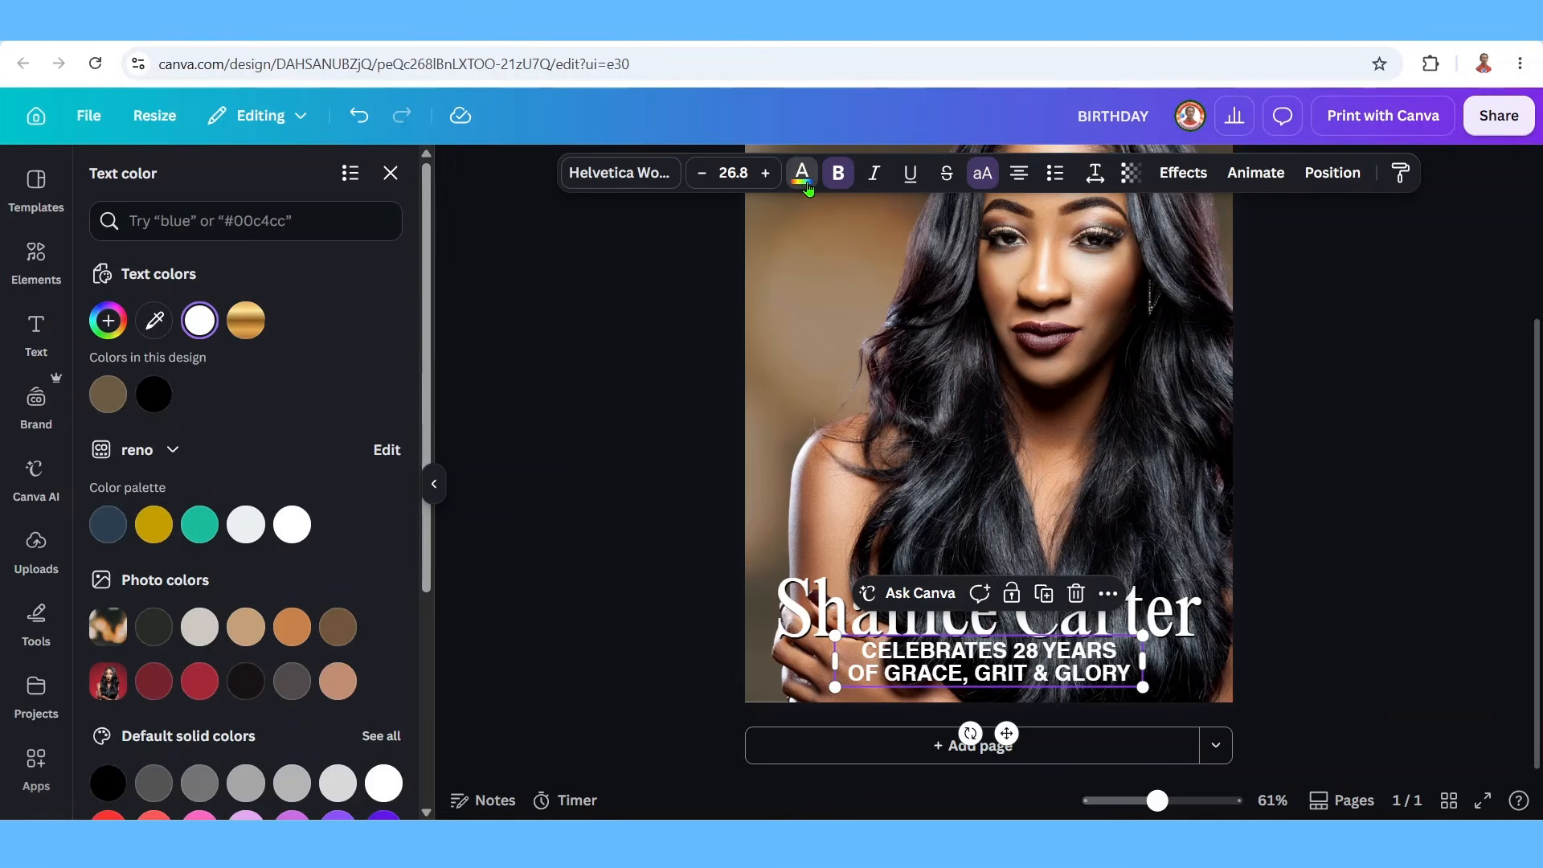
{"action": "left_click", "coordinate": [248, 322]}
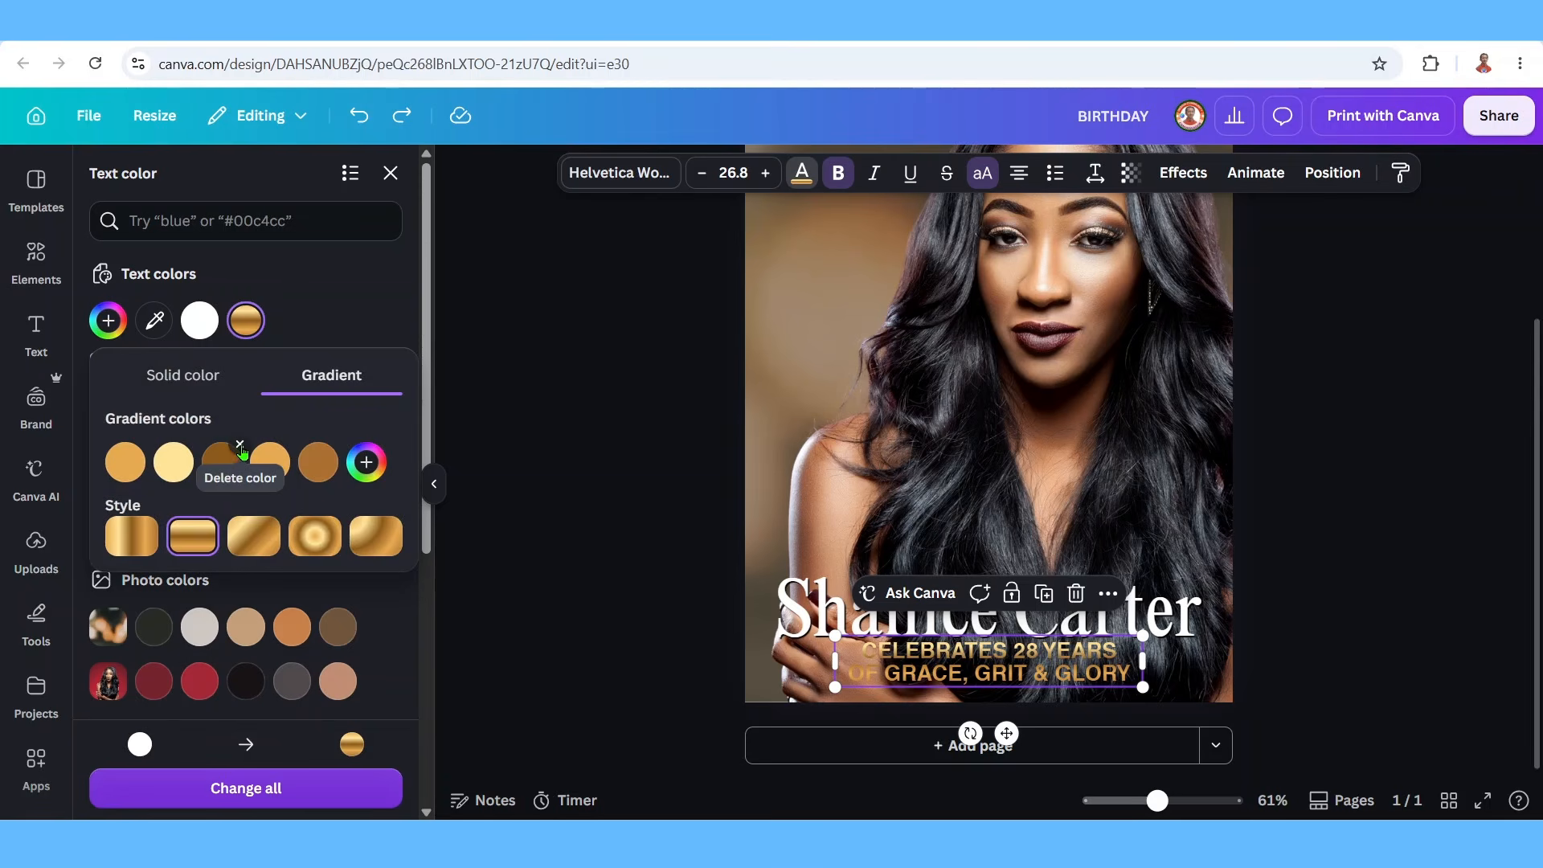
{"action": "left_click", "coordinate": [240, 447]}
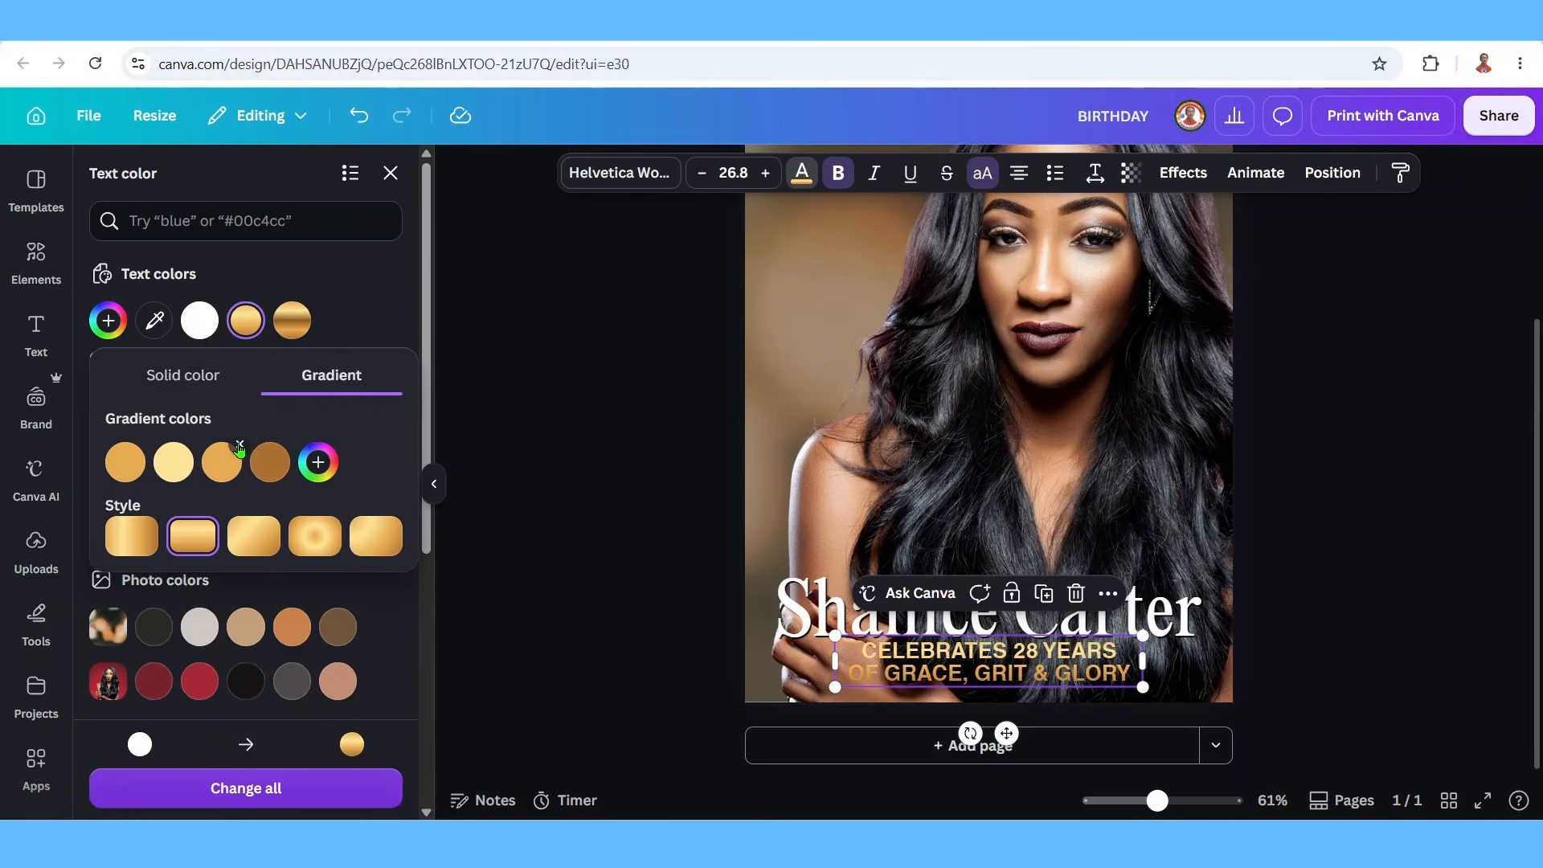
{"action": "left_click", "coordinate": [254, 540]}
{"action": "key", "text": "Escape"}
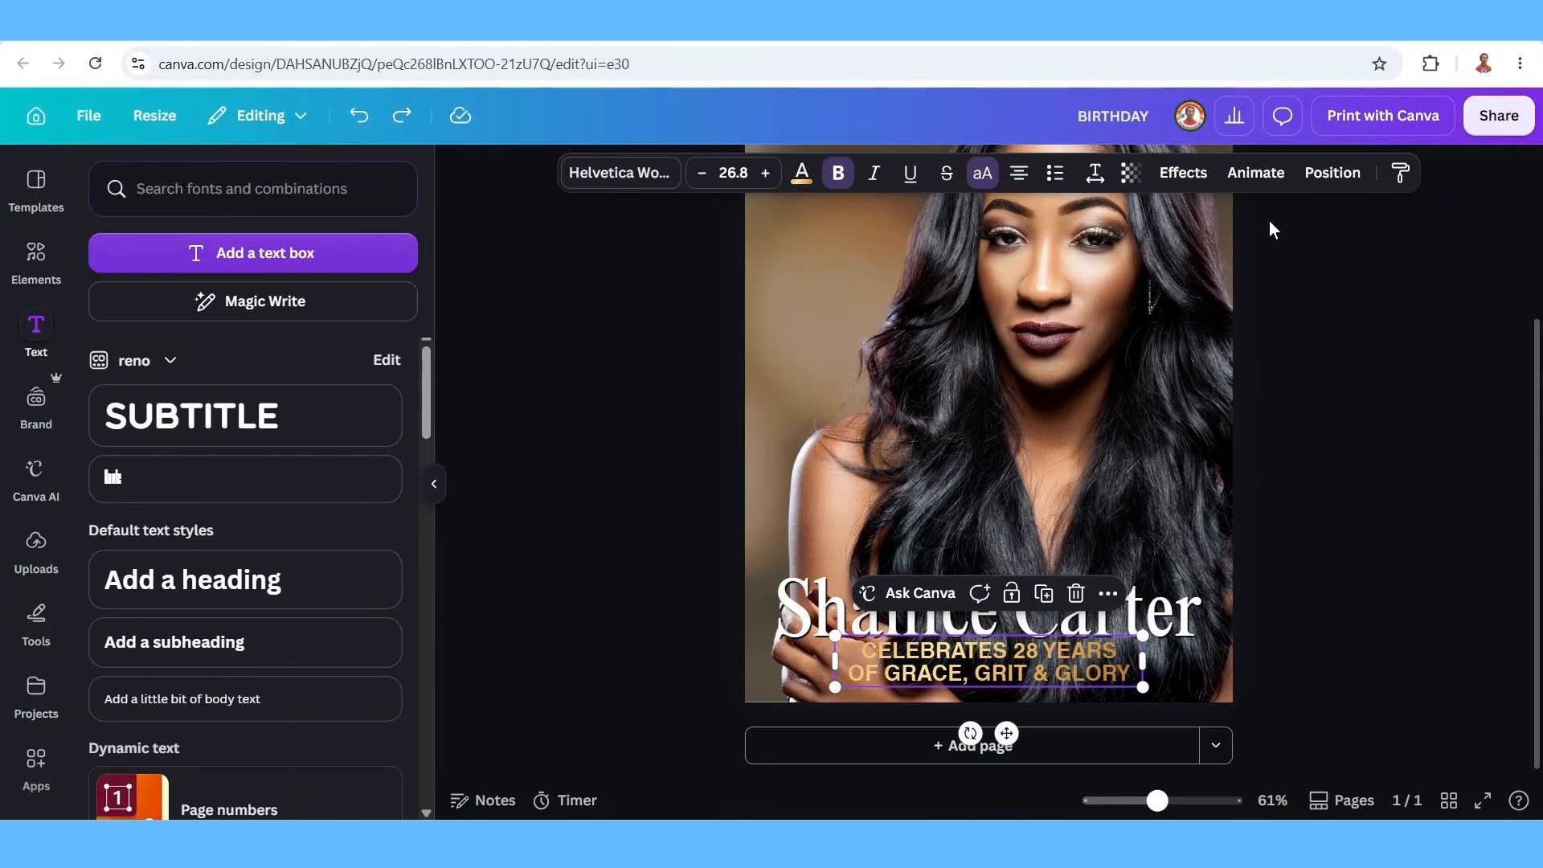
Add a Drop shadow at transparency 100 to the tagline and drag the 'AUGUST 2026' line under BIRTHDAY.
{"action": "left_click", "coordinate": [1184, 173]}
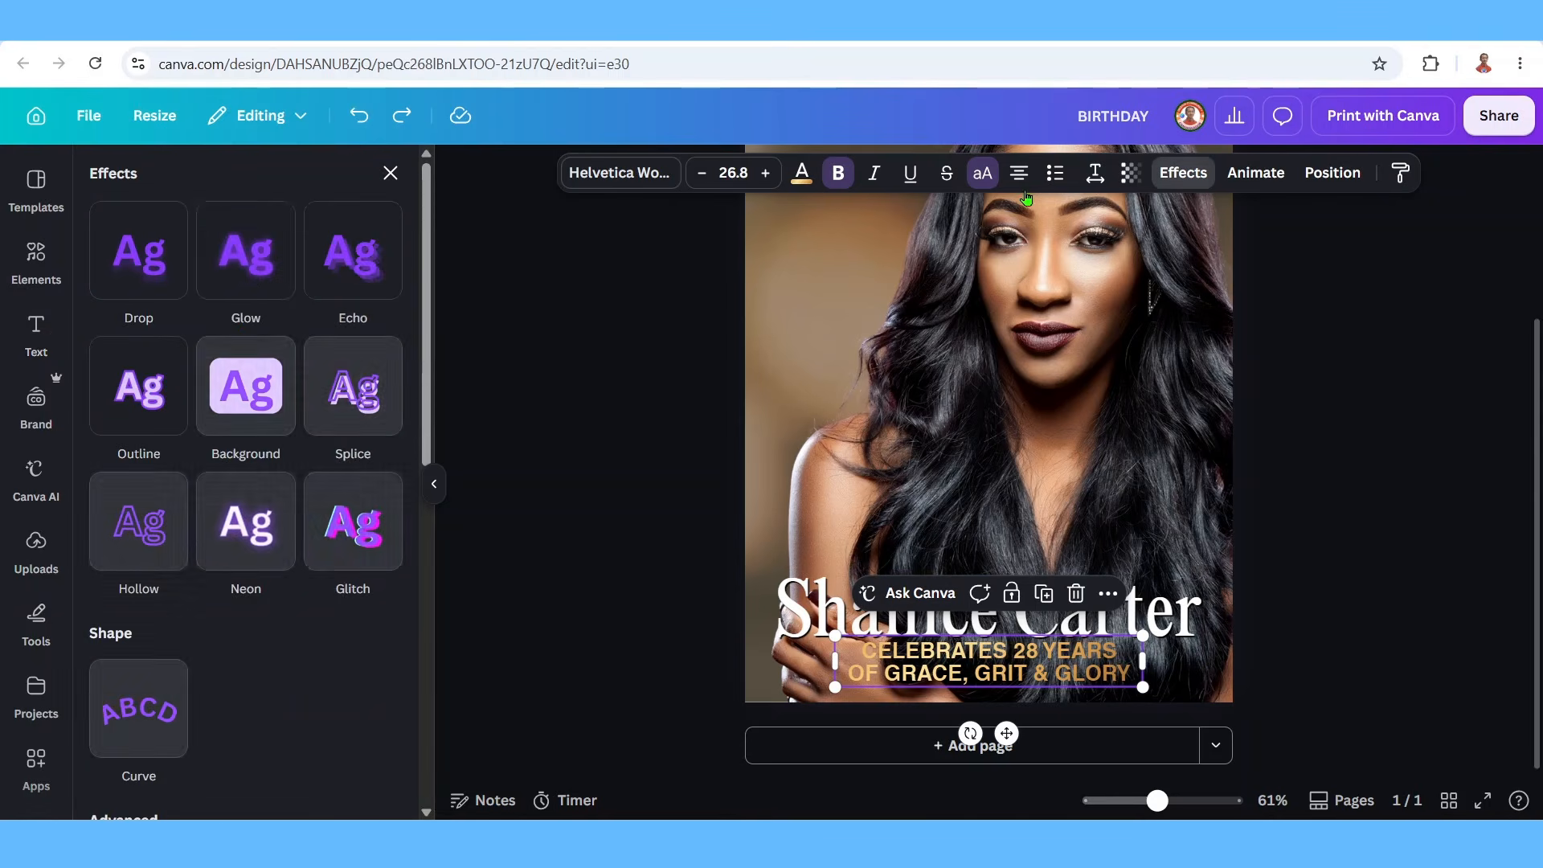
{"action": "left_click", "coordinate": [141, 274]}
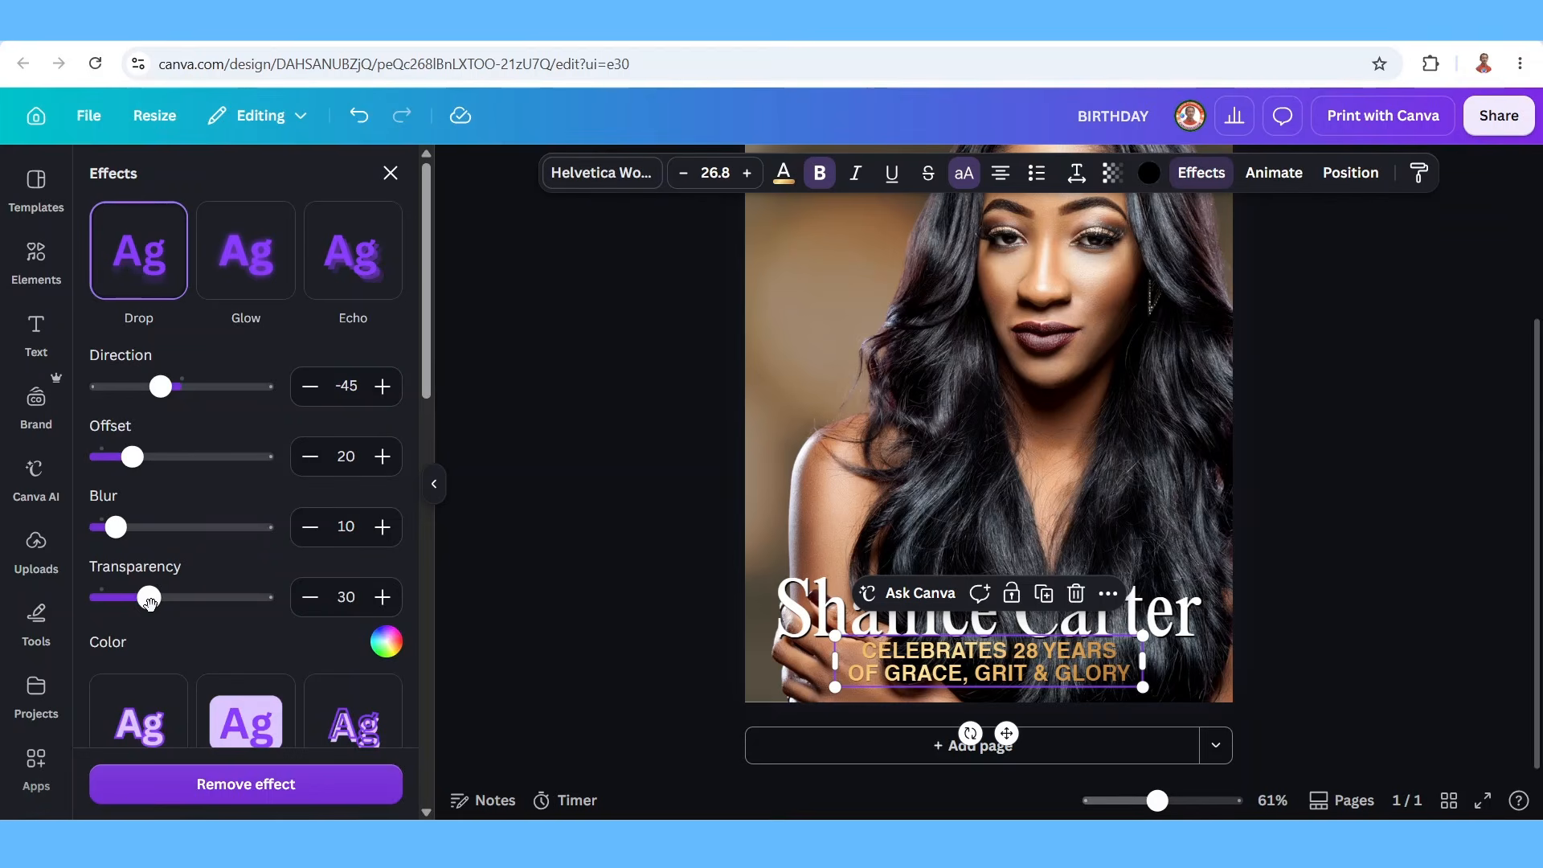
{"action": "left_click_drag", "start_coordinate": [149, 599], "coordinate": [331, 604]}
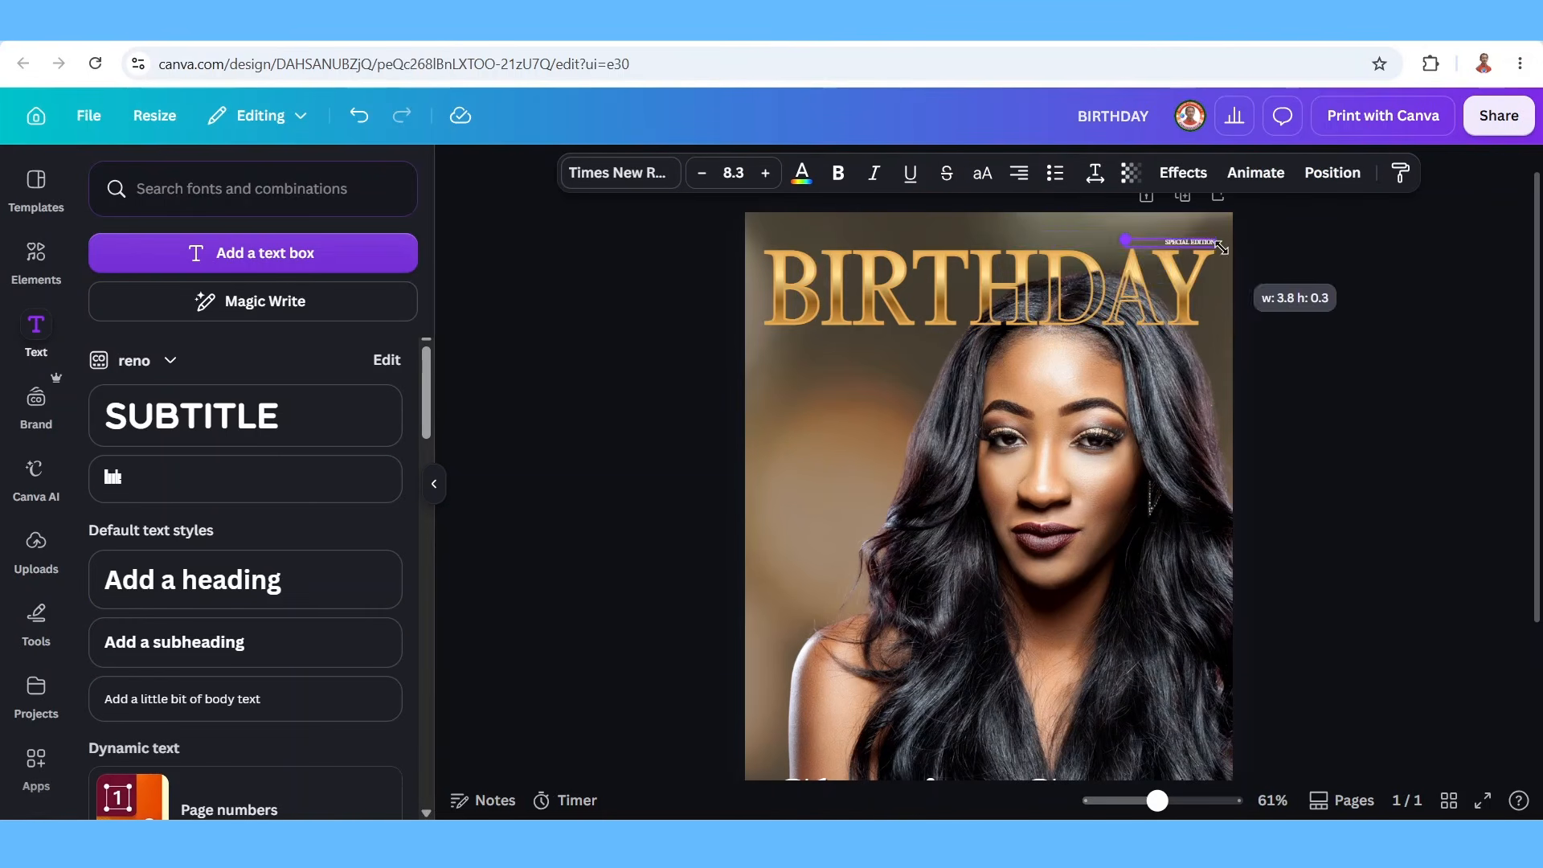
{"action": "left_click_drag", "start_coordinate": [1213, 246], "coordinate": [979, 214]}
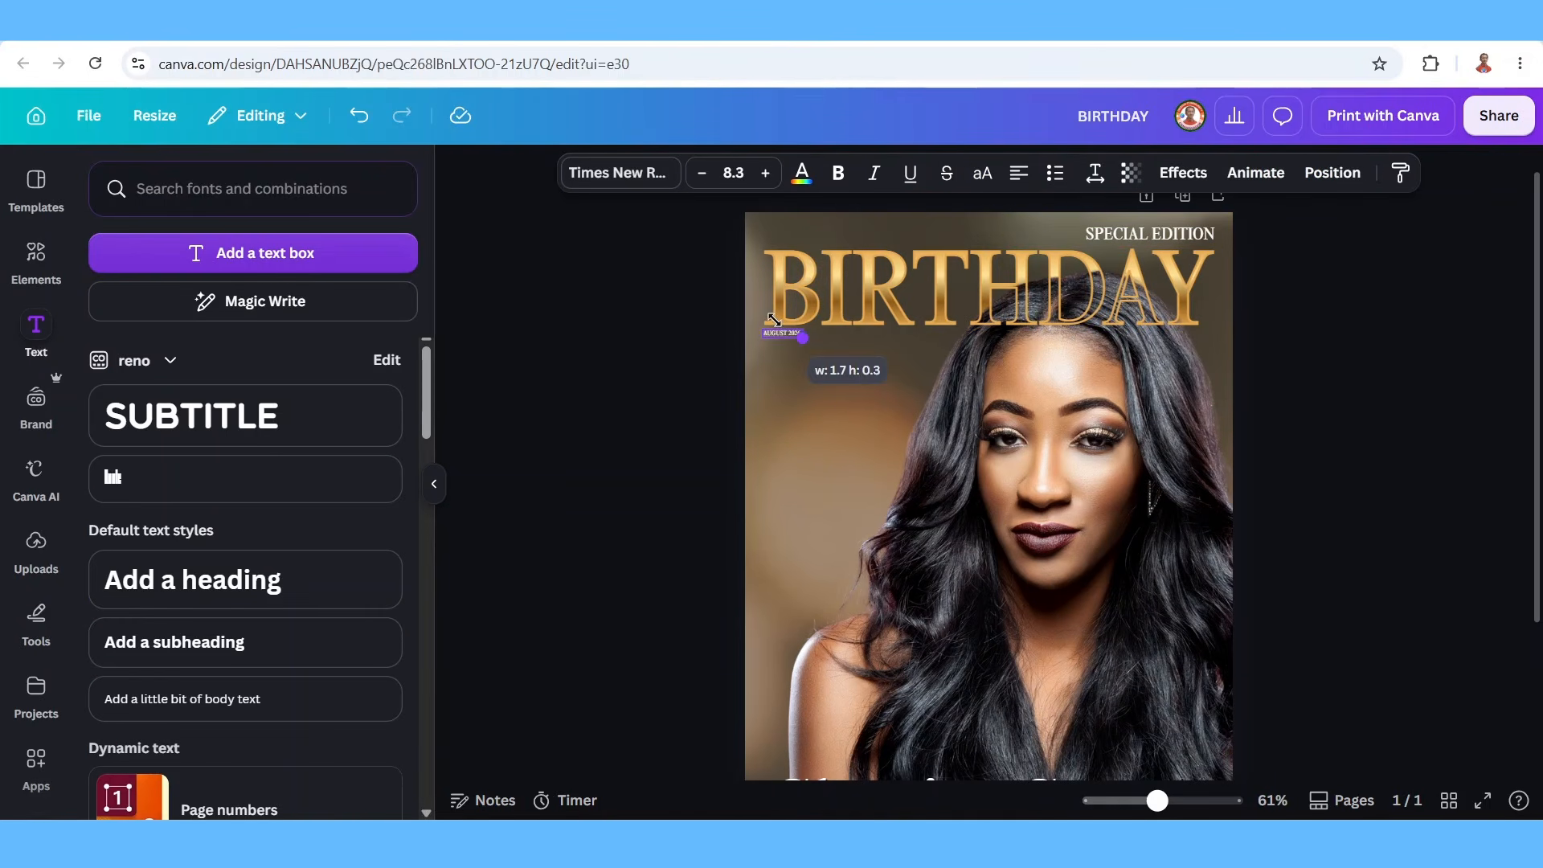
Enlarge AUGUST 2026, 'The Ultimate Birthday Party Guide' and its 'AUG 2026 | BIRTHDAY QUEEN ISSUE' caption.
{"action": "left_click_drag", "start_coordinate": [773, 320], "coordinate": [880, 360]}
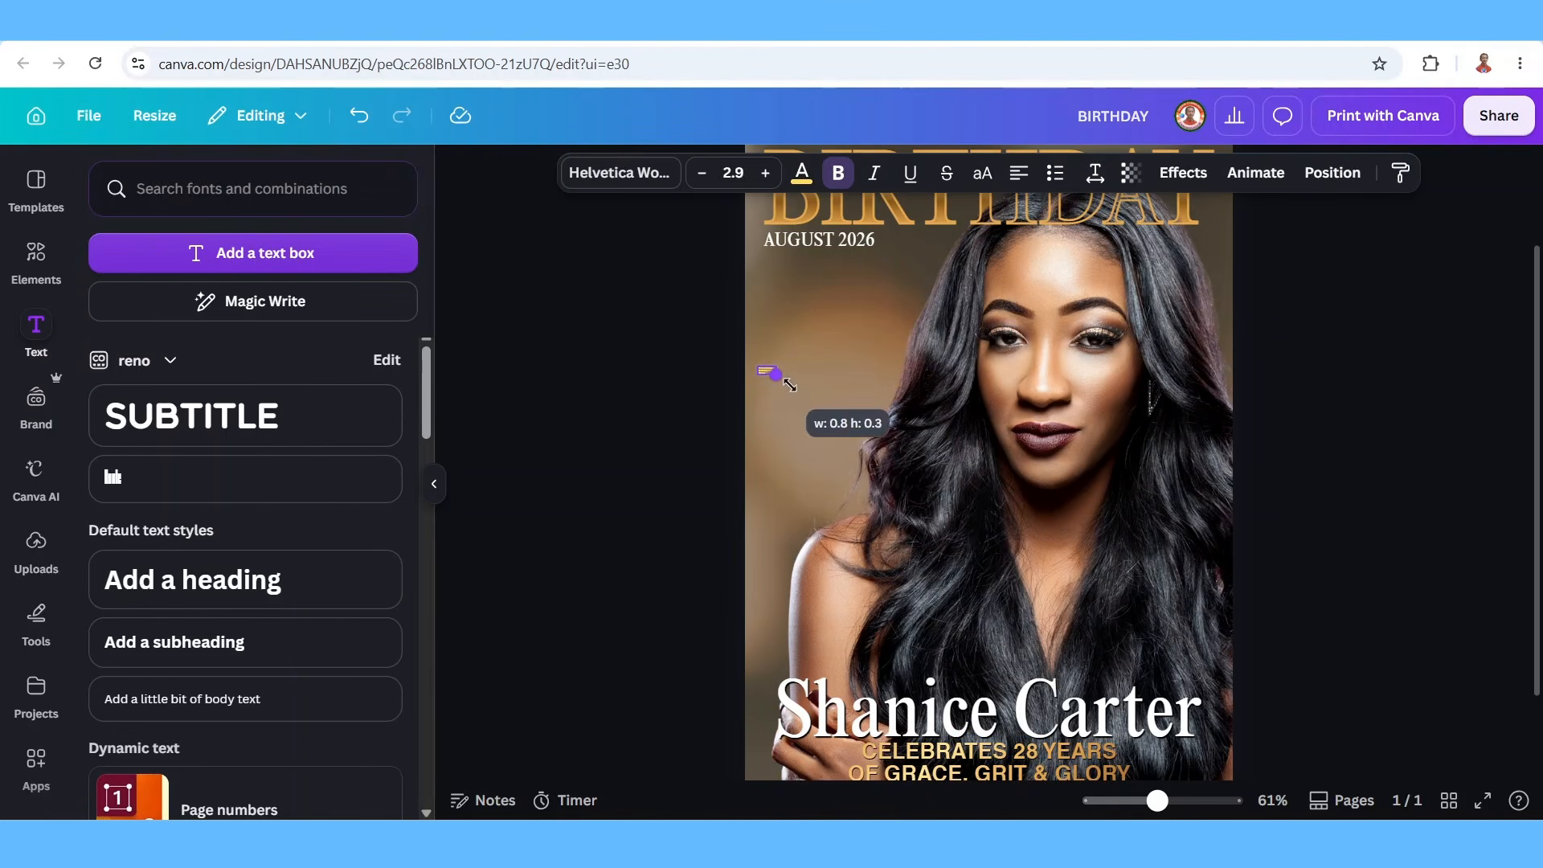
{"action": "left_click_drag", "start_coordinate": [775, 374], "coordinate": [929, 464]}
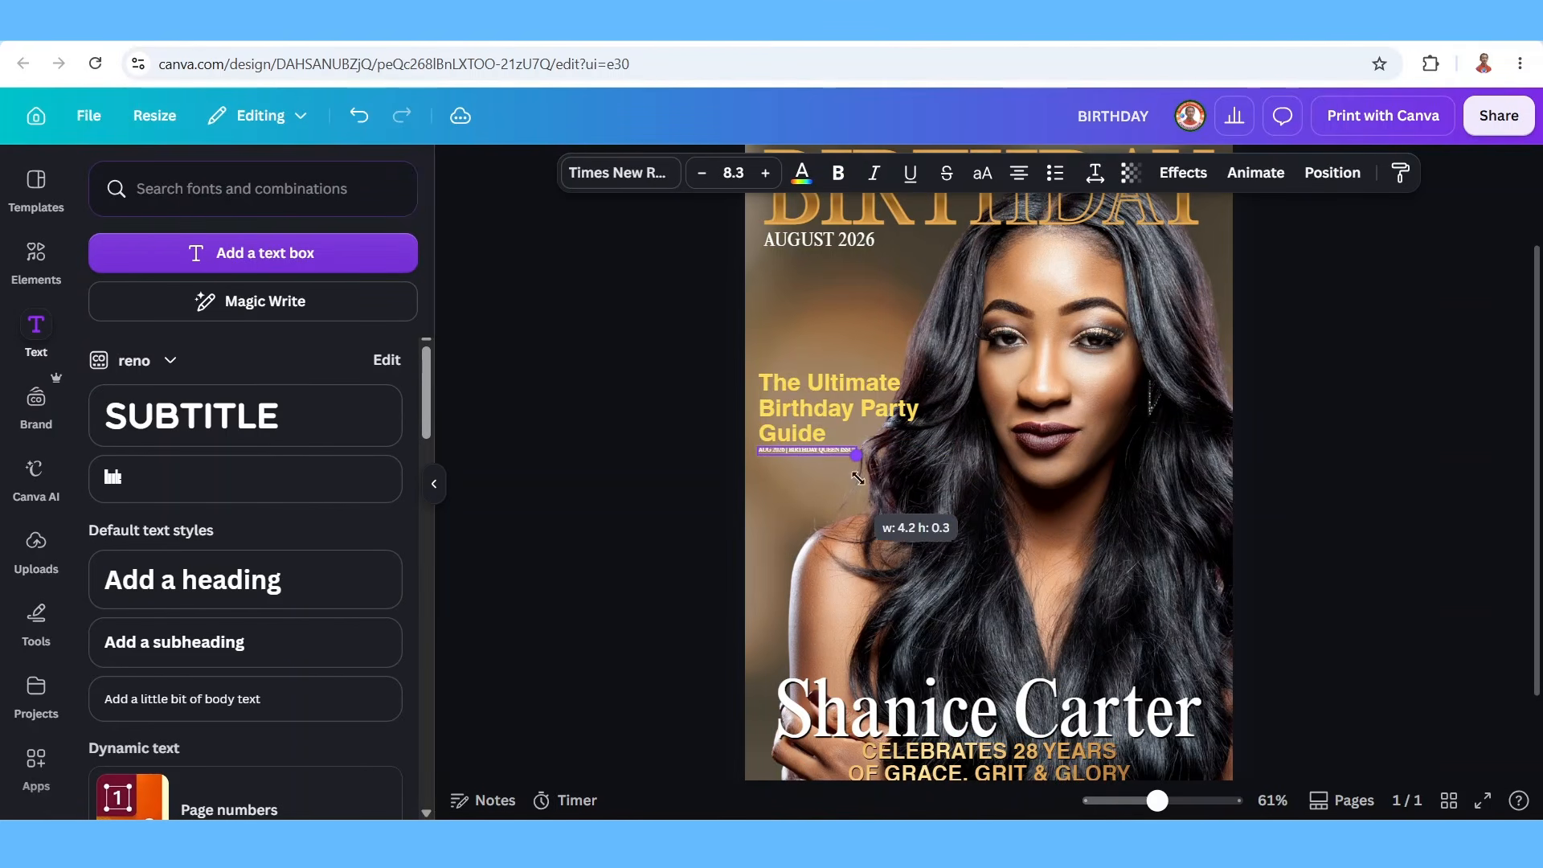
{"action": "left_click_drag", "start_coordinate": [839, 478], "coordinate": [984, 497]}
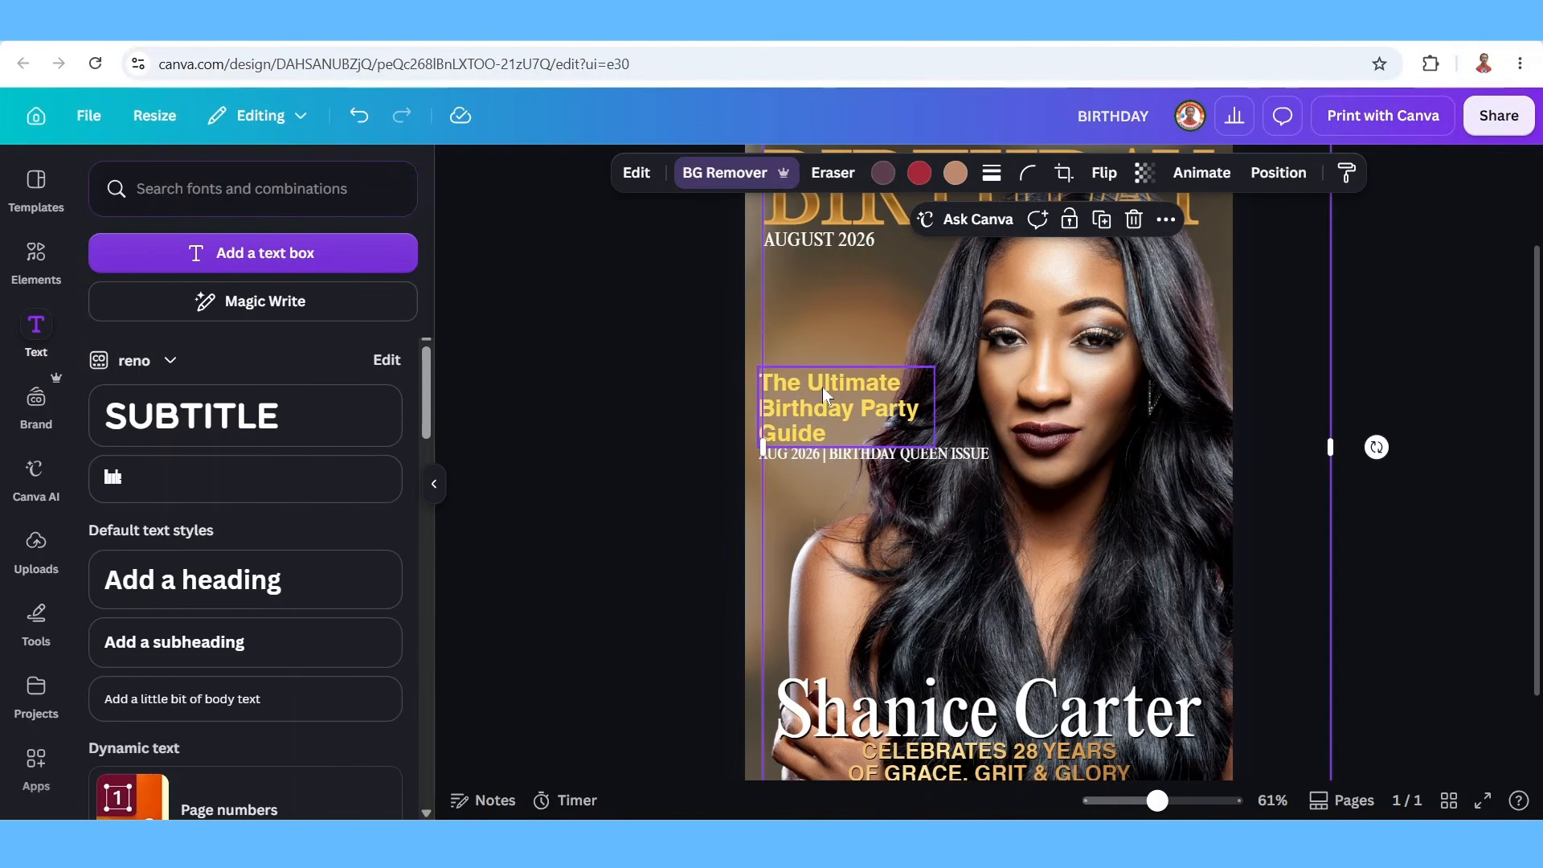
{"action": "left_click", "coordinate": [823, 388]}
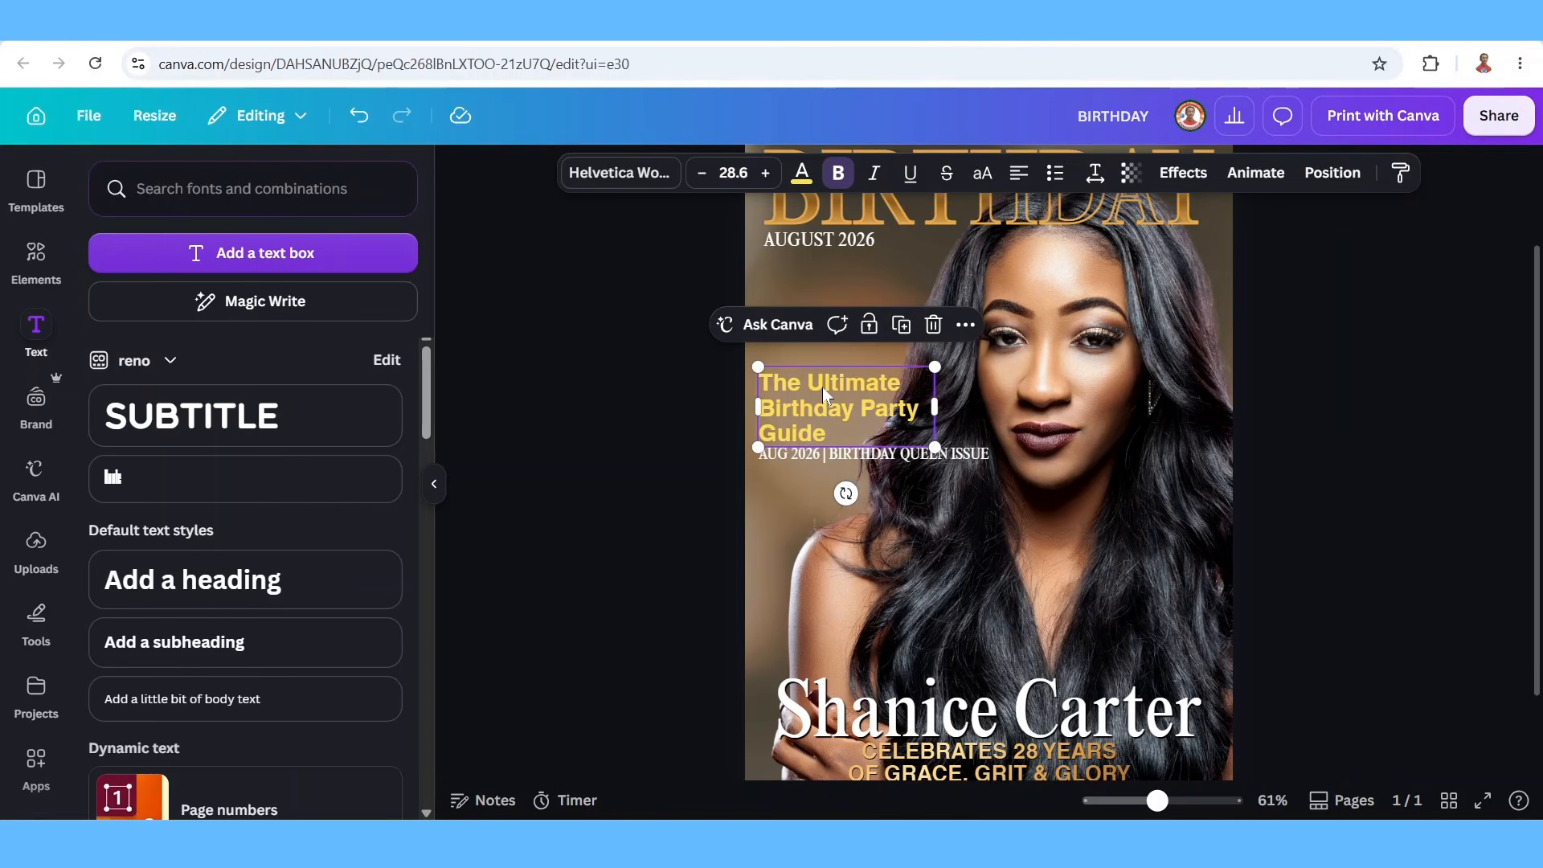
{"action": "left_click", "coordinate": [789, 458]}
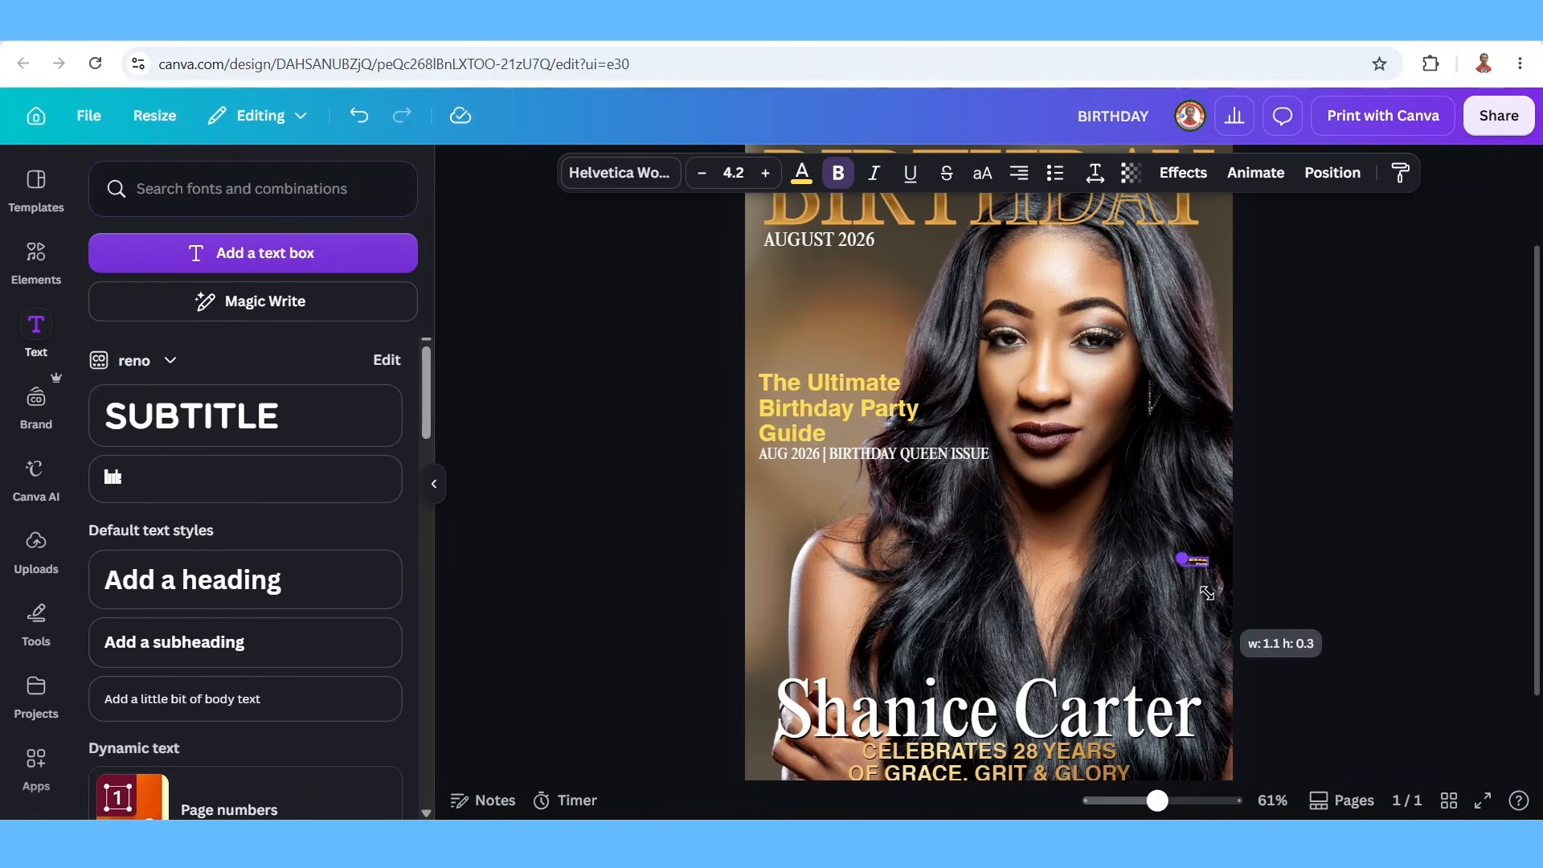
Enlarge '50 Birthday Wishes', fit 'FROM AROUND THE WORLD' beneath it, and zoom out to 45%.
{"action": "left_click_drag", "start_coordinate": [1242, 631], "coordinate": [1016, 504]}
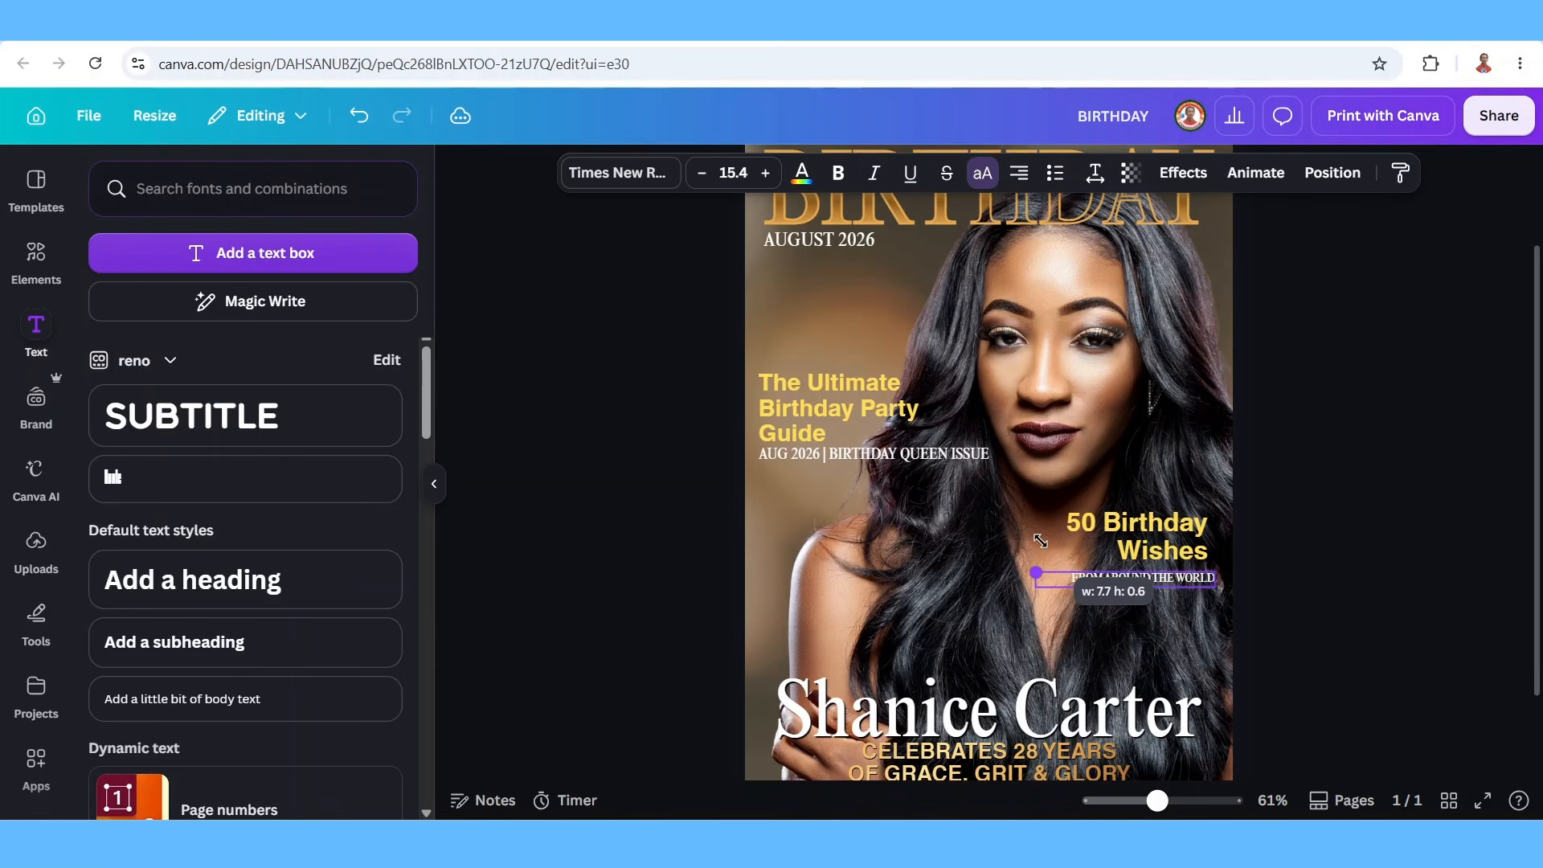
{"action": "left_click_drag", "start_coordinate": [977, 567], "coordinate": [1002, 571]}
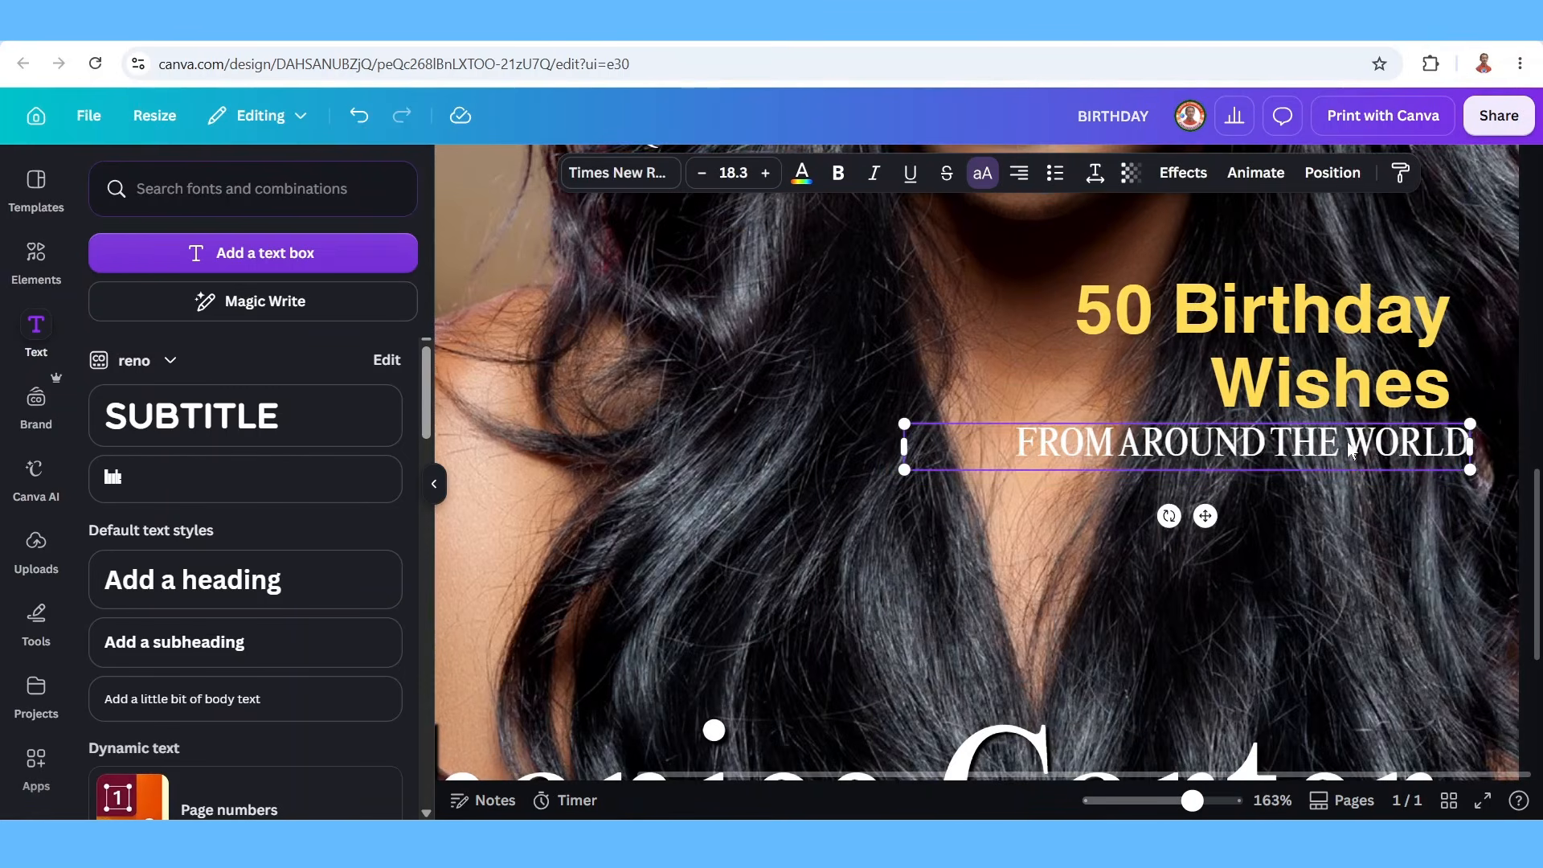
{"action": "left_click_drag", "start_coordinate": [1350, 444], "coordinate": [1333, 447]}
{"action": "left_click_drag", "start_coordinate": [1156, 803], "coordinate": [1147, 801]}
{"action": "left_click", "coordinate": [1259, 649]}
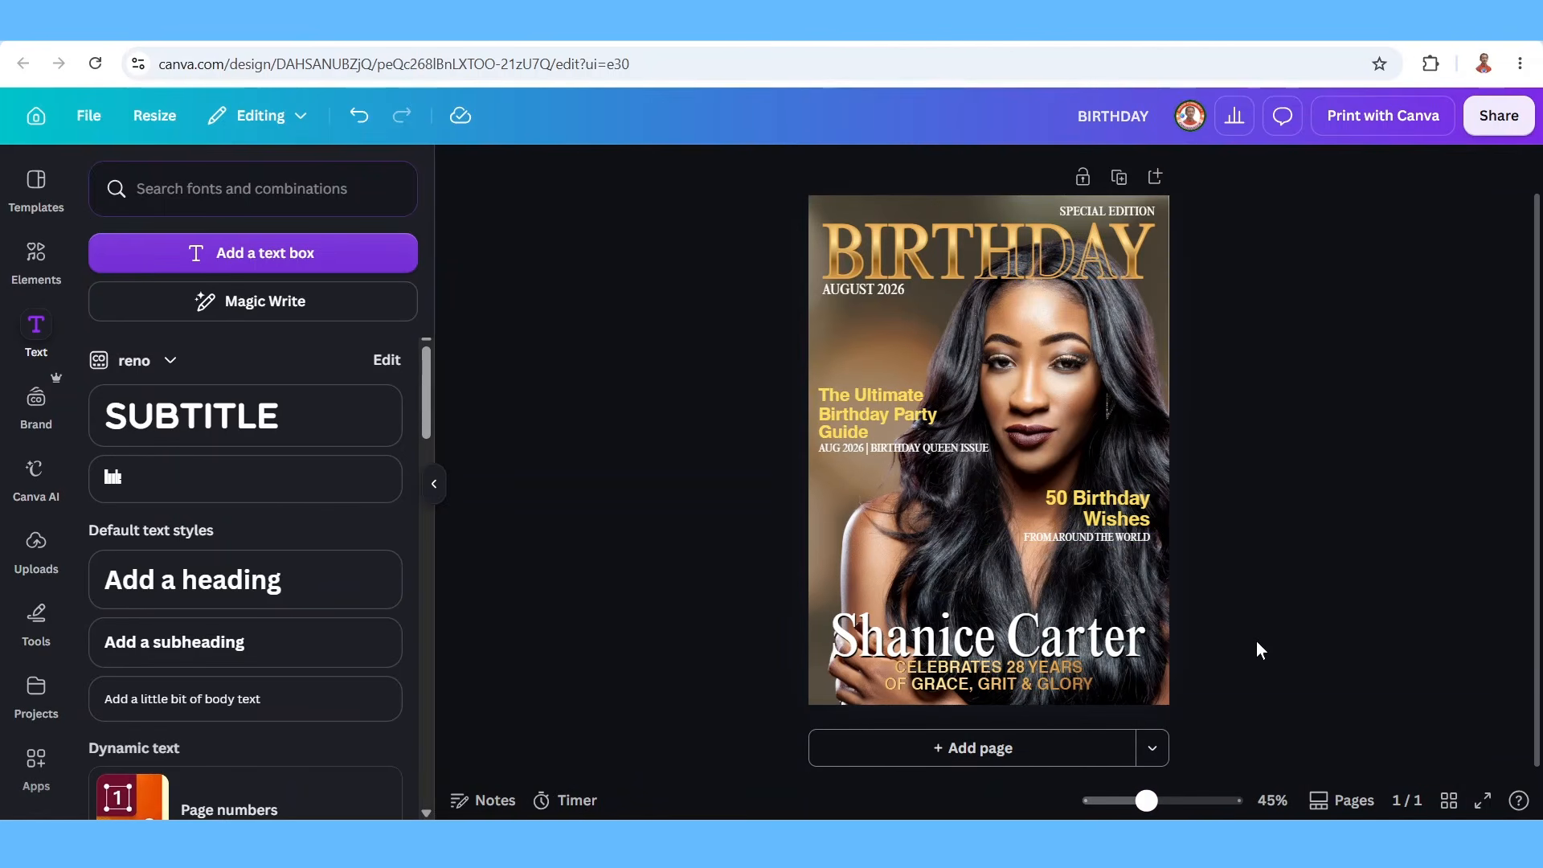
Download the cover as a PDF Print file with the CMYK colour profile.
{"action": "left_click", "coordinate": [1483, 129]}
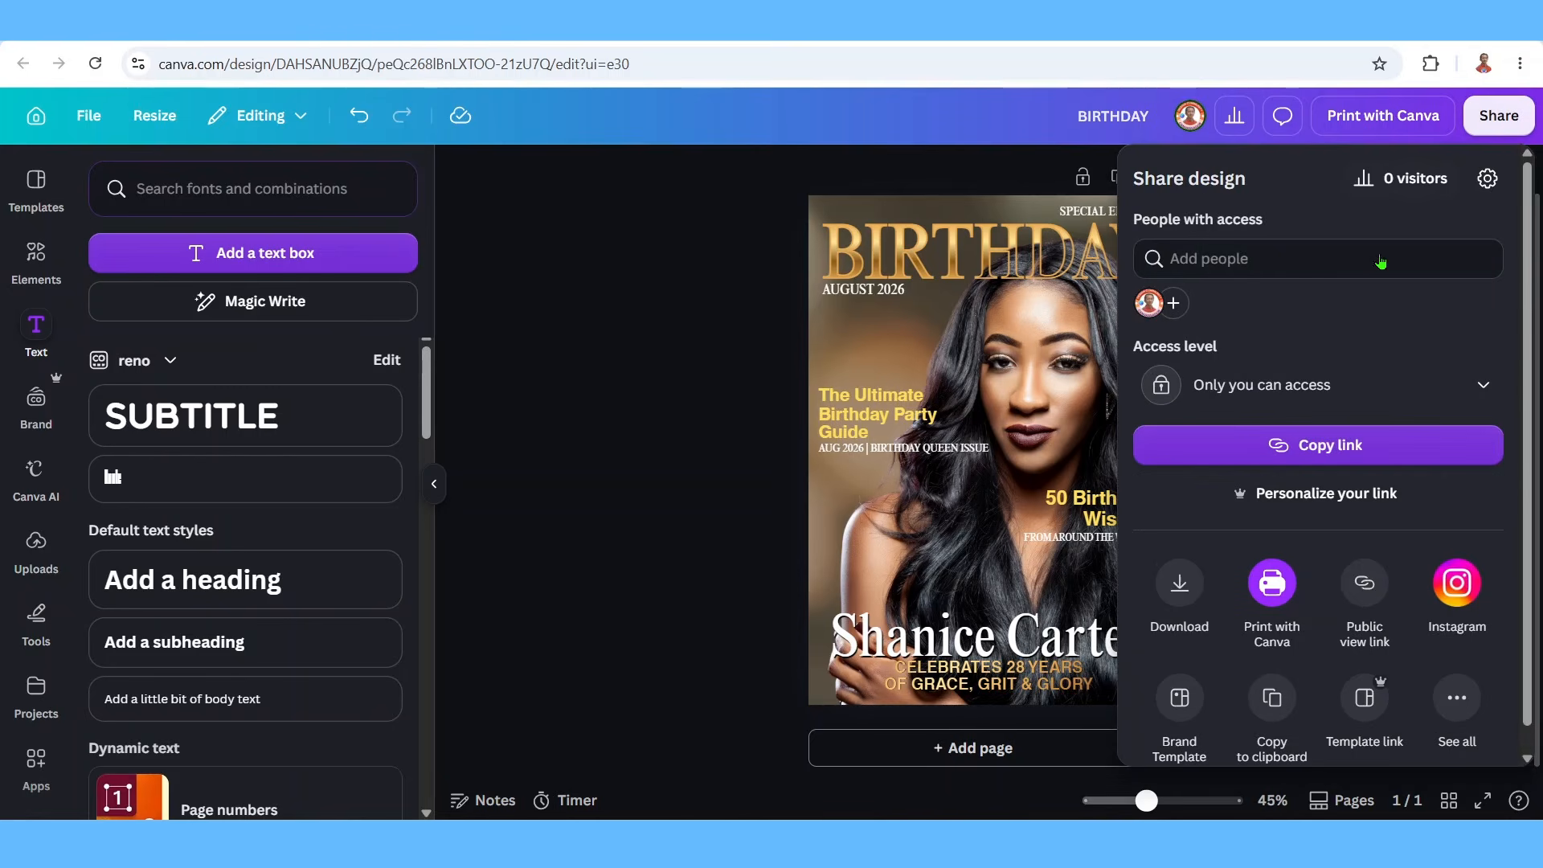
{"action": "left_click", "coordinate": [1179, 583]}
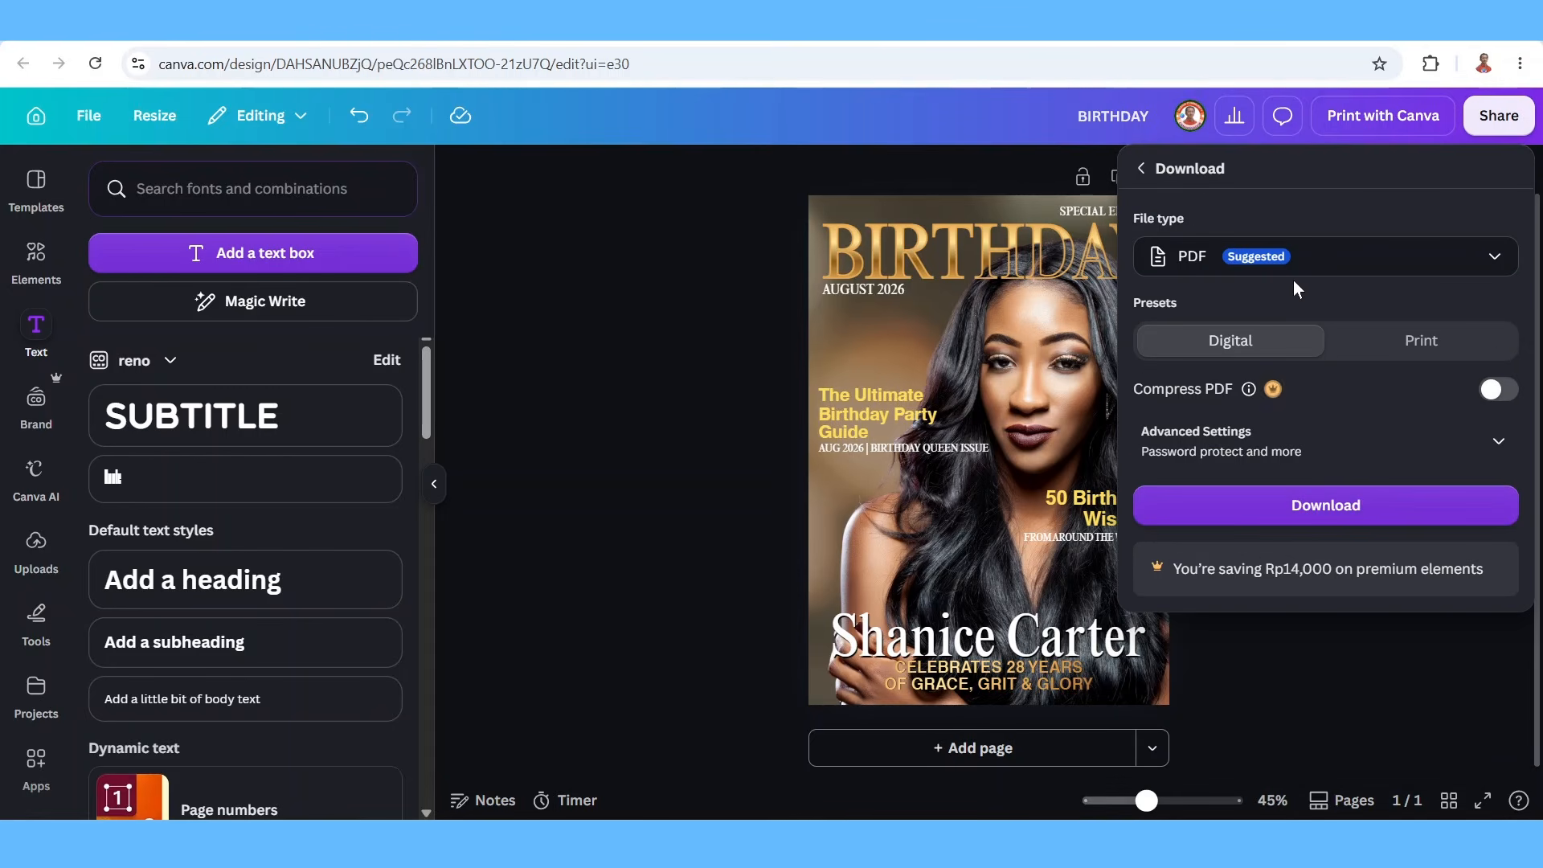
{"action": "left_click", "coordinate": [1391, 343]}
{"action": "left_click", "coordinate": [1463, 430]}
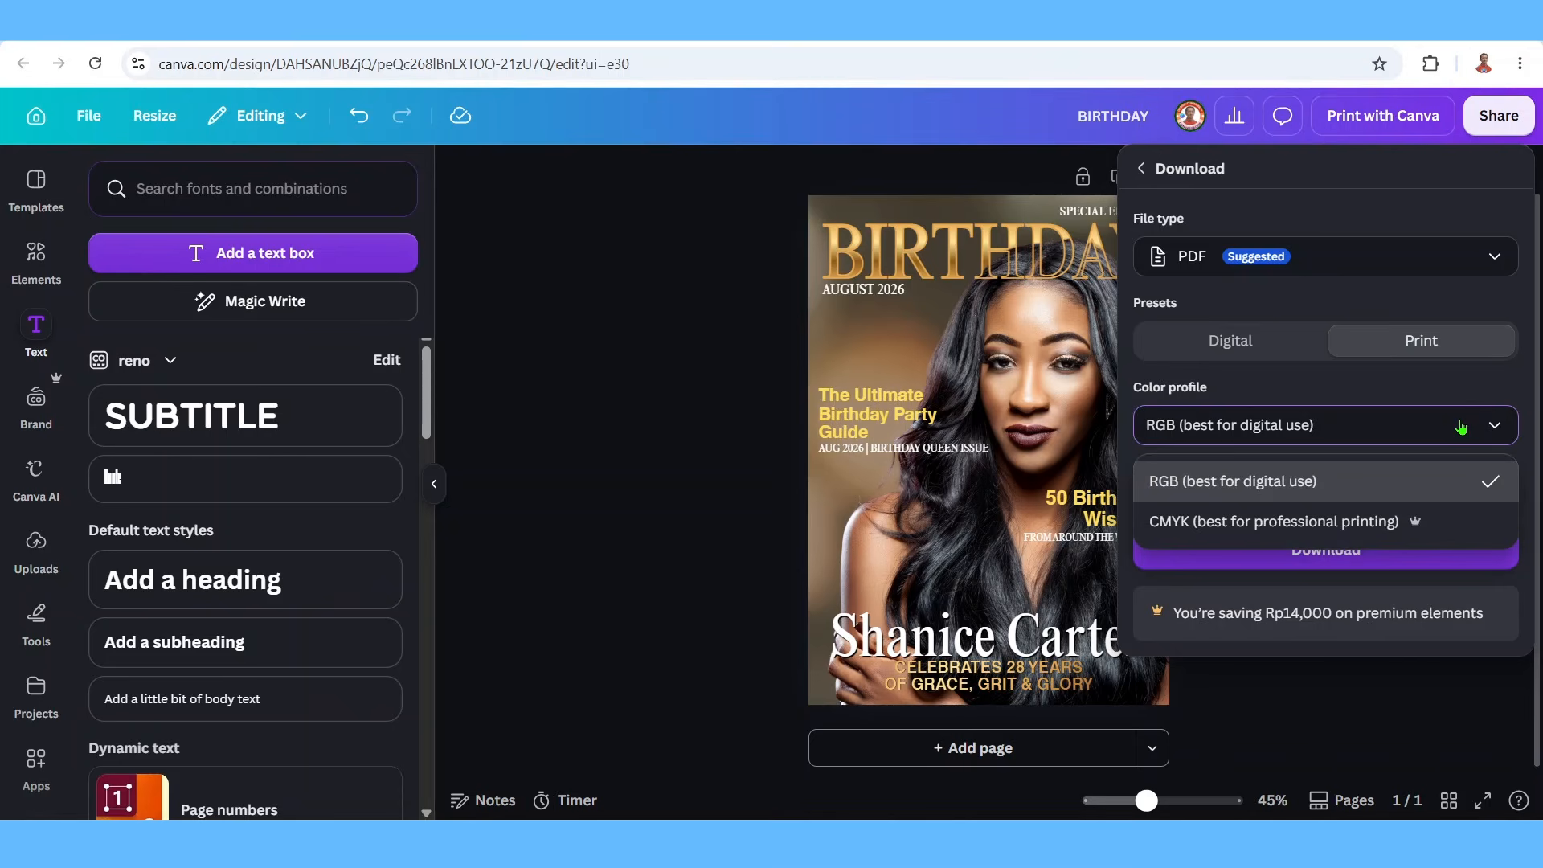
{"action": "left_click", "coordinate": [1300, 522]}
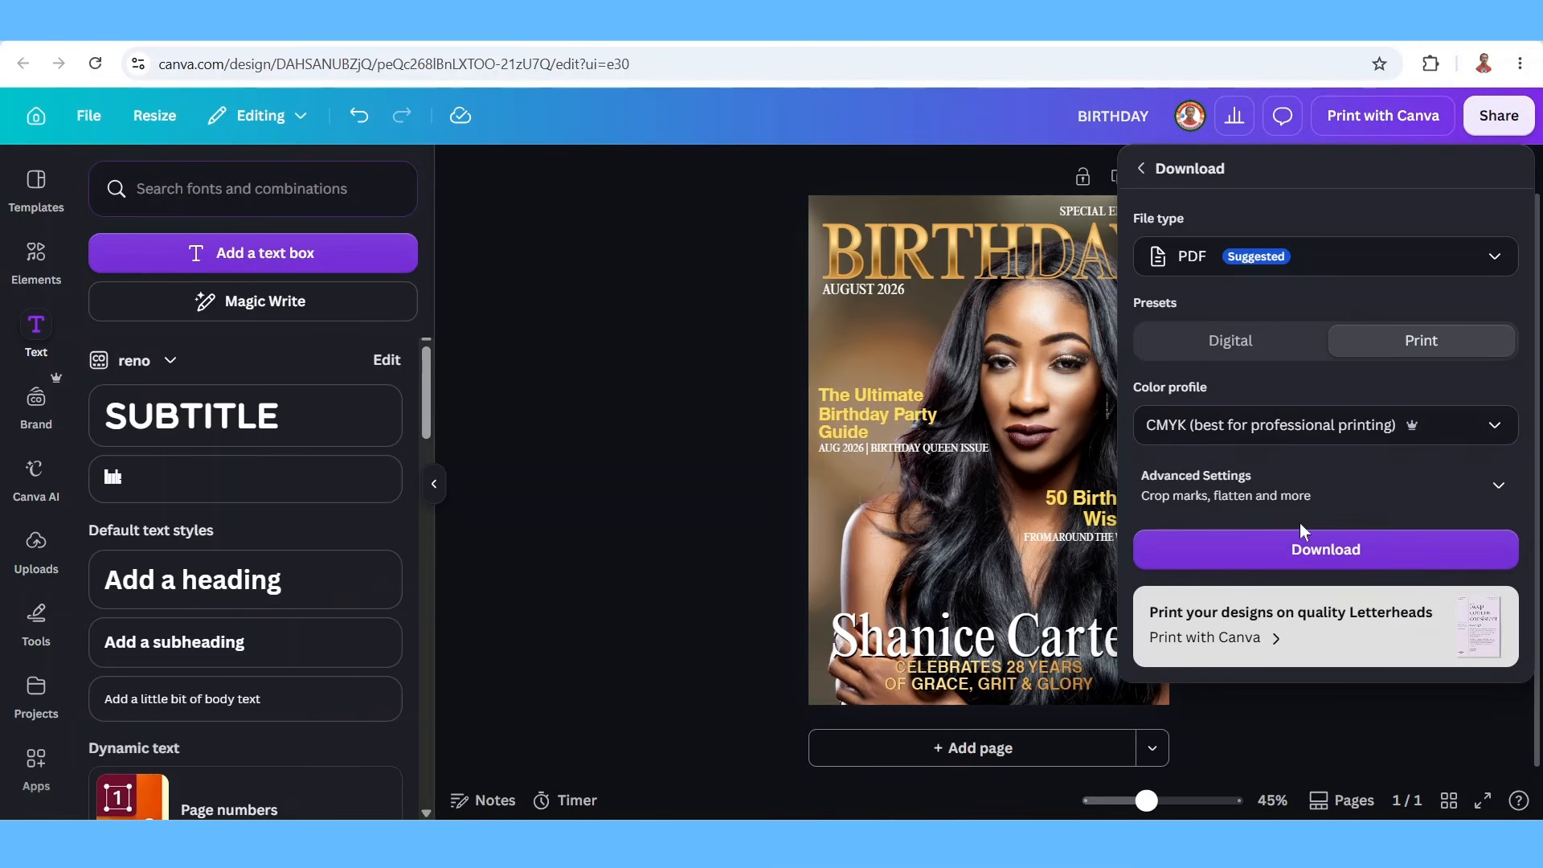
{"action": "left_click", "coordinate": [1338, 555]}
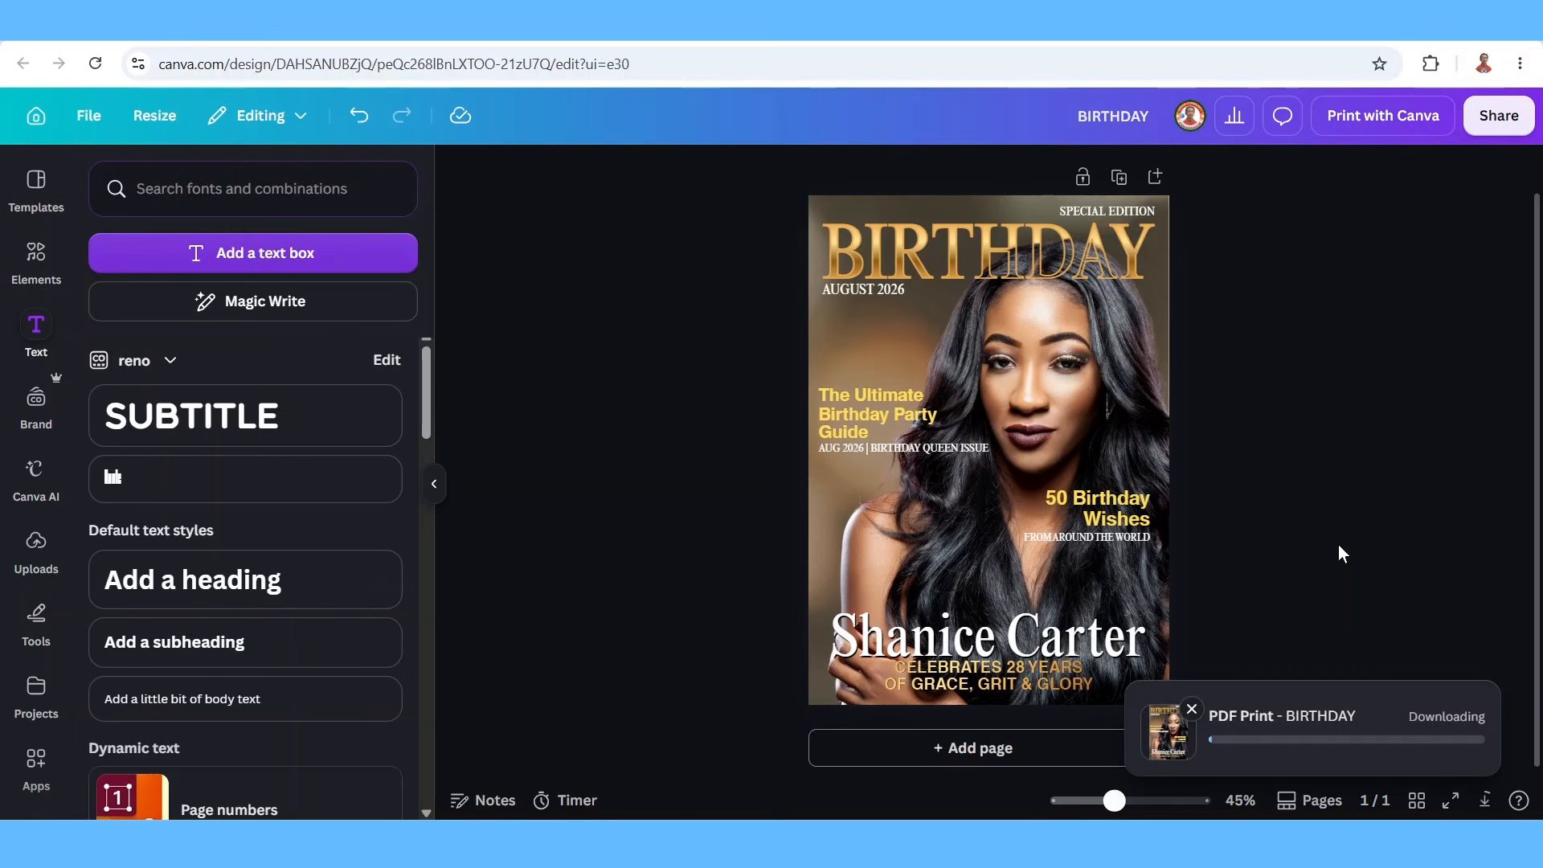